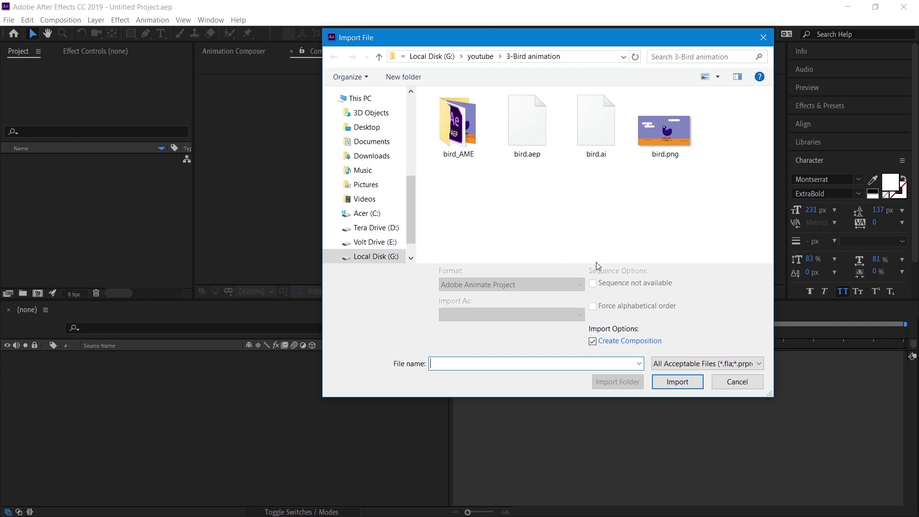
Step: Import bird.ai as Composition - Retain Layer Sizes
{"action": "left_click", "coordinate": [596, 147]}
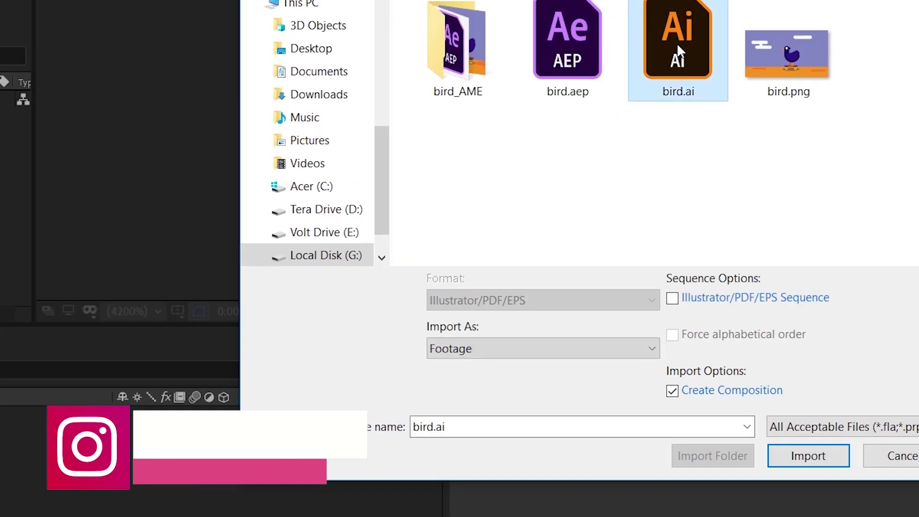
{"action": "left_click", "coordinate": [468, 315]}
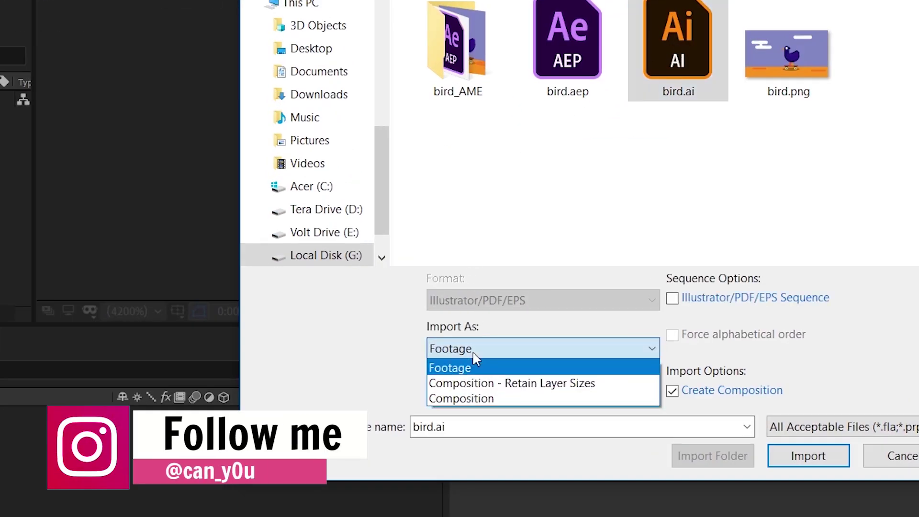
{"action": "left_click", "coordinate": [474, 384]}
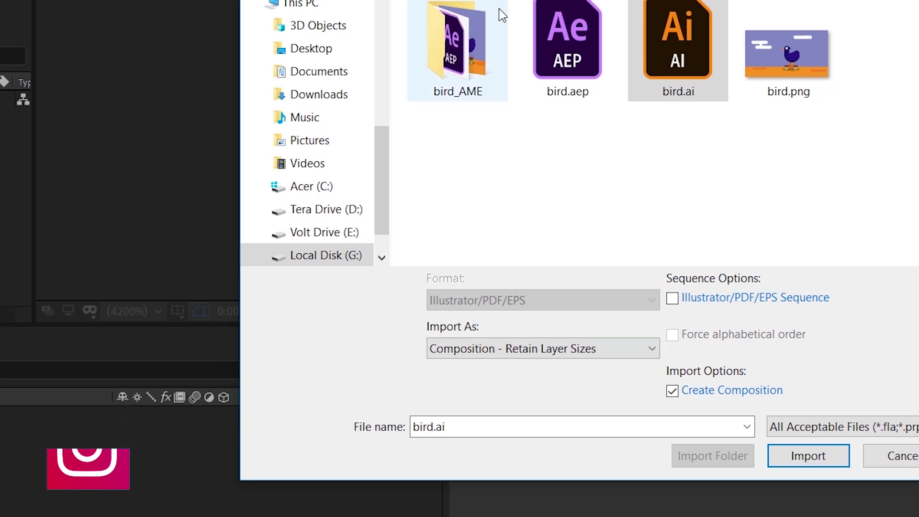
{"action": "left_click", "coordinate": [820, 457]}
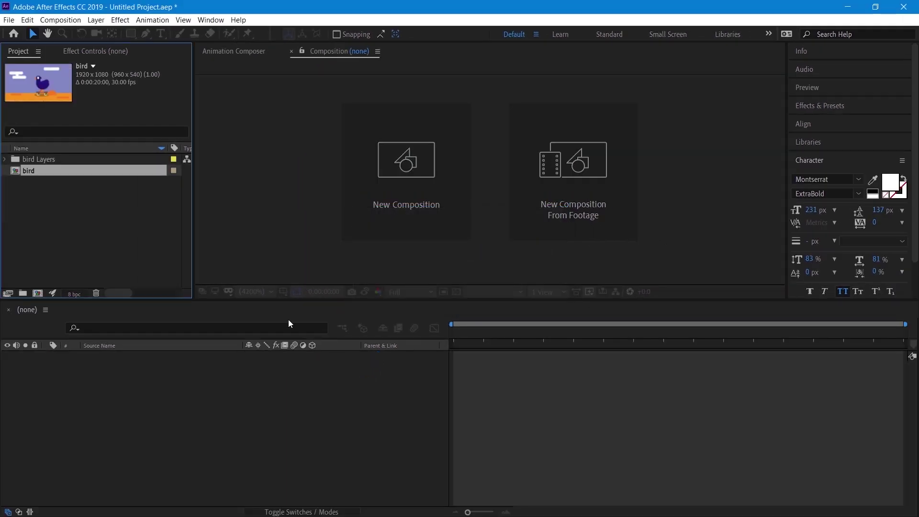
Step: Open the bird composition and look through its layer list
{"action": "left_click", "coordinate": [145, 216]}
{"action": "double_click", "coordinate": [110, 171]}
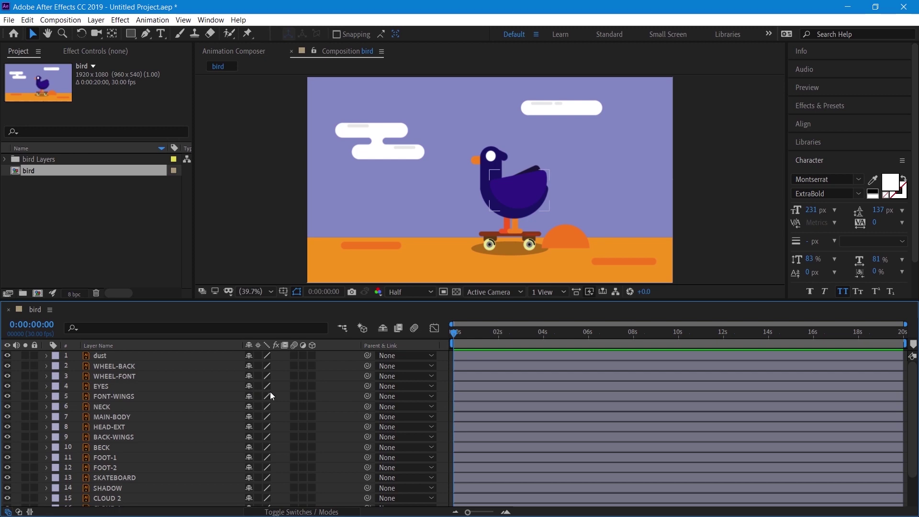
{"action": "left_click", "coordinate": [260, 293]}
{"action": "left_click", "coordinate": [262, 298]}
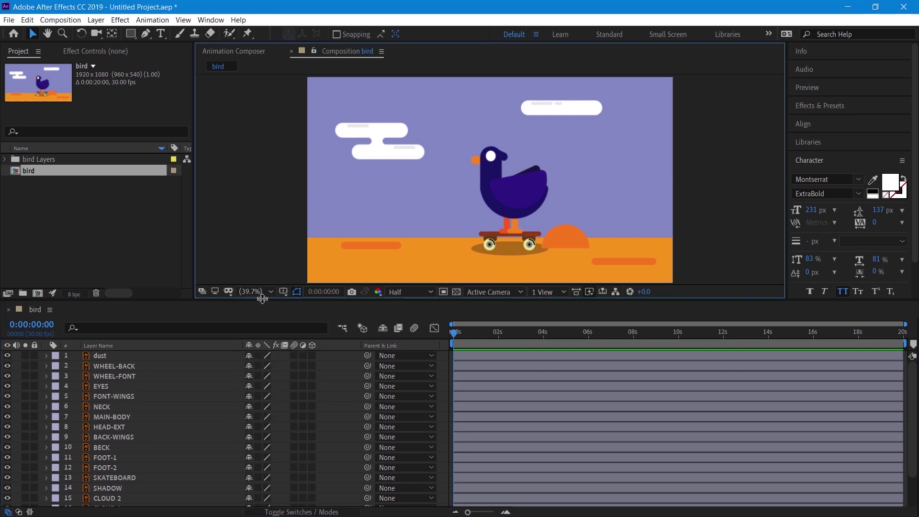
{"action": "scroll", "coordinate": [185, 460], "scroll_direction": "down", "scroll_amount": 2}
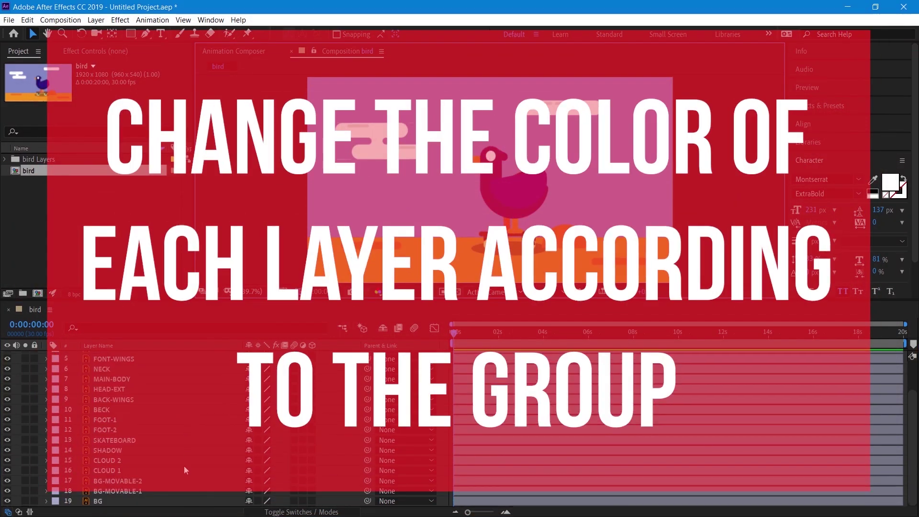
{"action": "scroll", "coordinate": [185, 462], "scroll_direction": "up", "scroll_amount": 2}
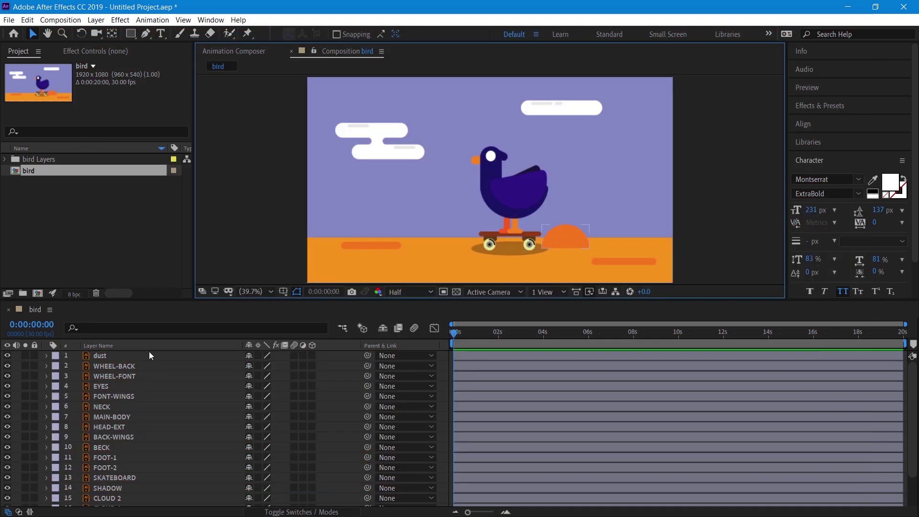
Step: Set the label color of the dust layer to Red
{"action": "left_click", "coordinate": [149, 355]}
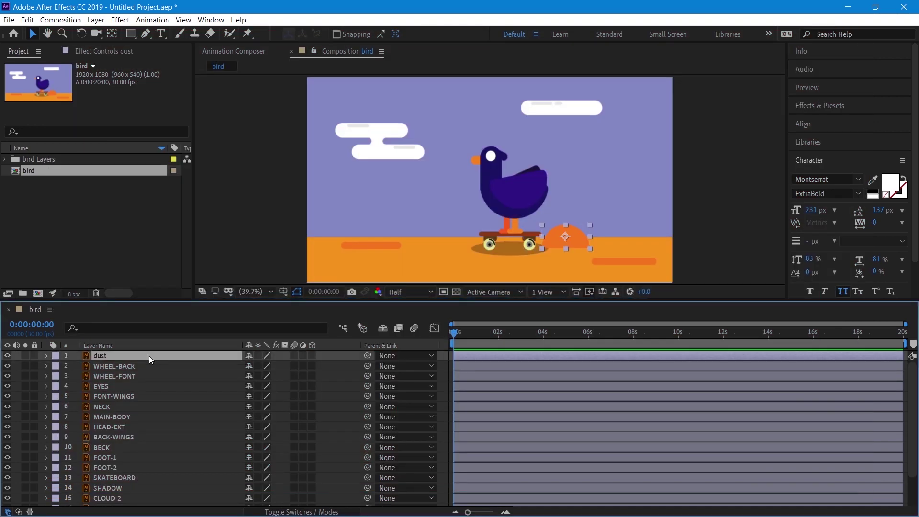
{"action": "right_click", "coordinate": [149, 356]}
{"action": "left_click", "coordinate": [148, 355]}
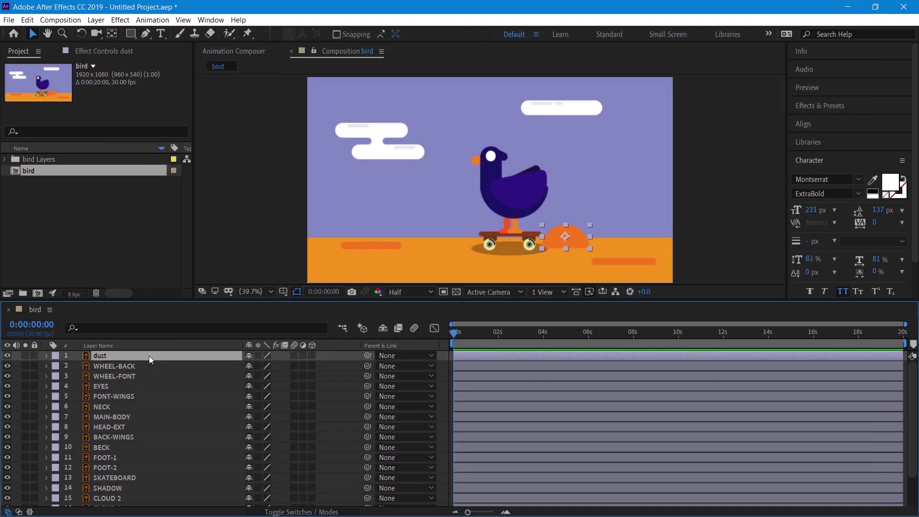
{"action": "left_click", "coordinate": [55, 355]}
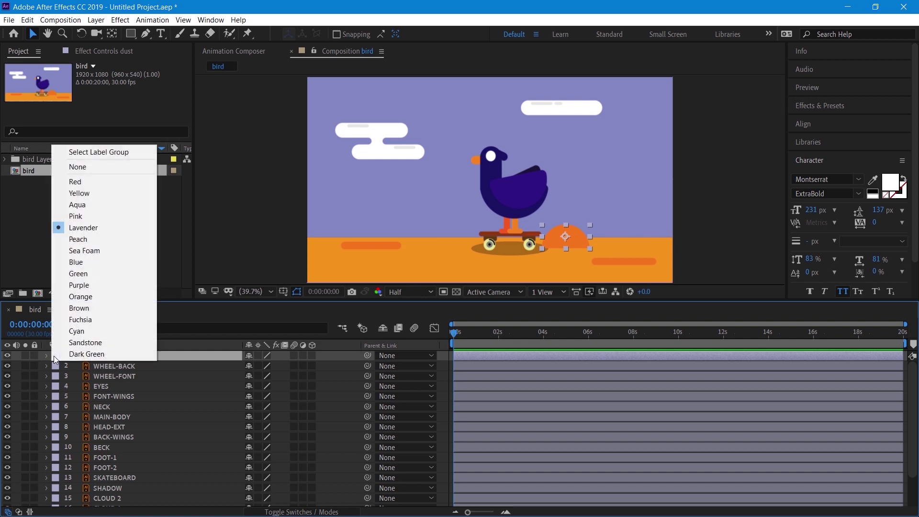
{"action": "left_click", "coordinate": [75, 182]}
Step: Label the WHEEL-BACK and WHEEL-FONT layers Yellow and the EYES layer Aqua
{"action": "left_click", "coordinate": [97, 367]}
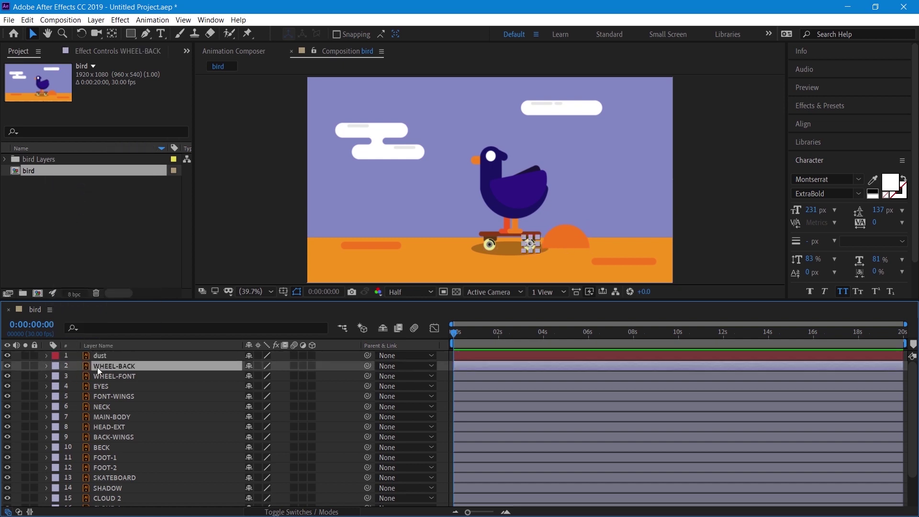
{"action": "left_click", "coordinate": [97, 375], "text": "shift"}
{"action": "left_click", "coordinate": [55, 376]}
{"action": "left_click", "coordinate": [77, 203]}
{"action": "left_click", "coordinate": [101, 387]}
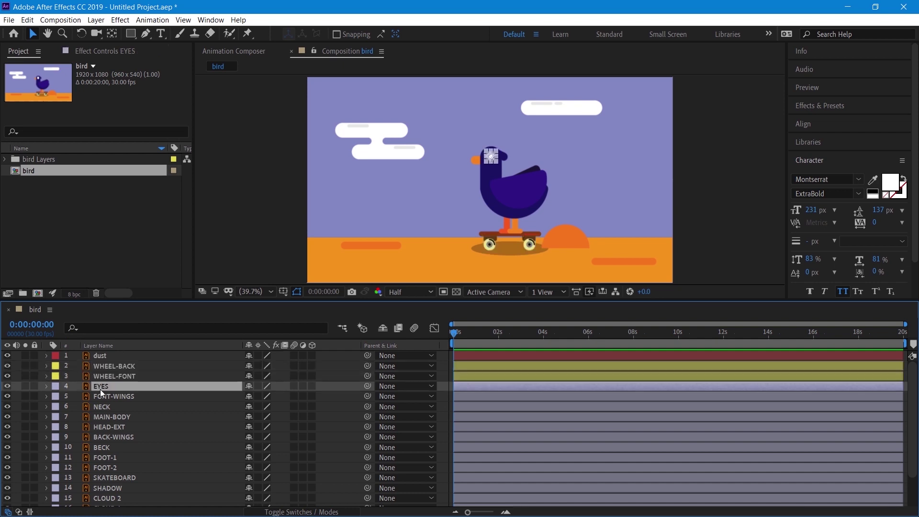
{"action": "left_click", "coordinate": [56, 387]}
{"action": "left_click", "coordinate": [72, 234]}
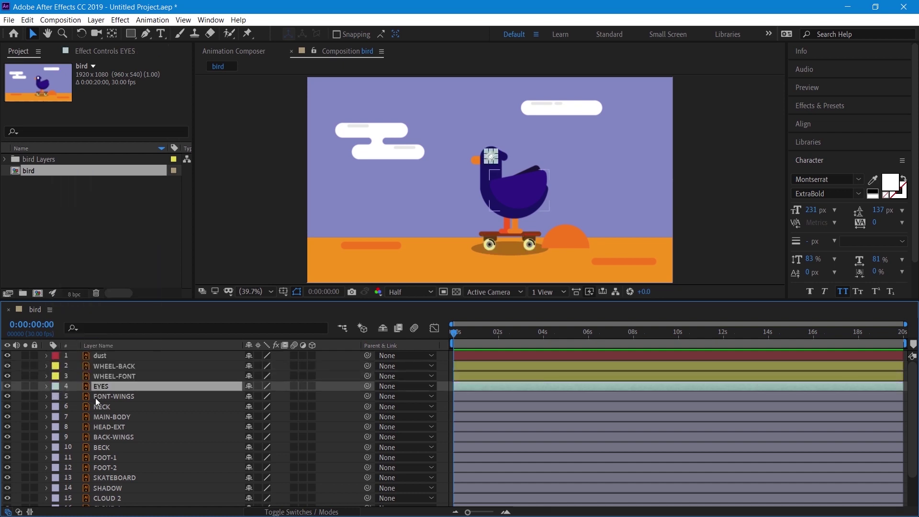
Step: Label only the FONT-WINGS and BACK-WINGS layers Pink
{"action": "left_click", "coordinate": [96, 396]}
{"action": "left_click", "coordinate": [111, 436], "text": "shift"}
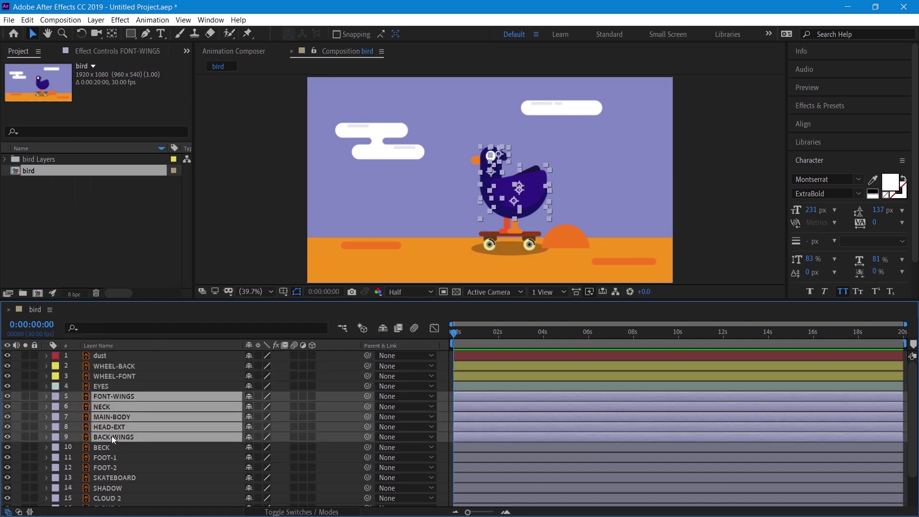
{"action": "left_click", "coordinate": [111, 427], "text": "ctrl"}
{"action": "left_click", "coordinate": [111, 416], "text": "ctrl"}
{"action": "left_click", "coordinate": [111, 407], "text": "ctrl"}
{"action": "left_click", "coordinate": [59, 397]}
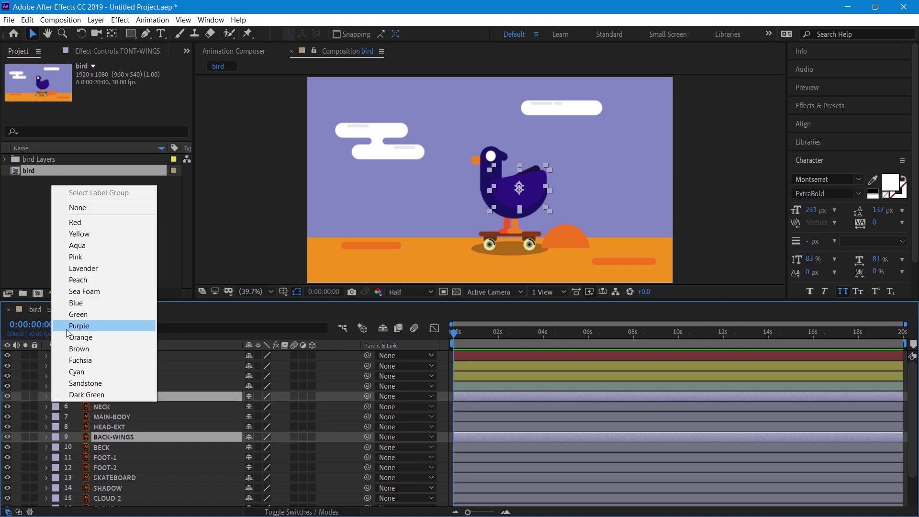
{"action": "left_click", "coordinate": [72, 256]}
Step: Give the NECK and MAIN-BODY layers the Peach label color
{"action": "left_click", "coordinate": [113, 406]}
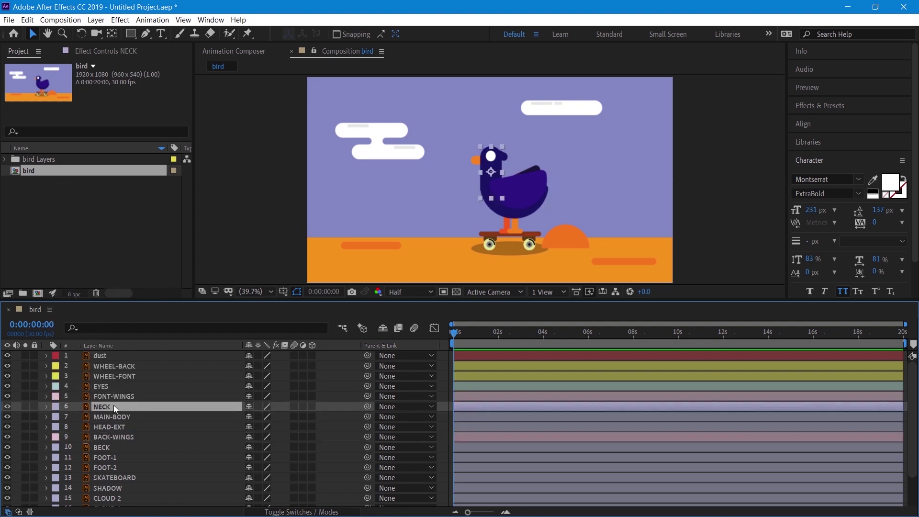
{"action": "left_click", "coordinate": [114, 417], "text": "ctrl"}
{"action": "left_click", "coordinate": [114, 428], "text": "ctrl"}
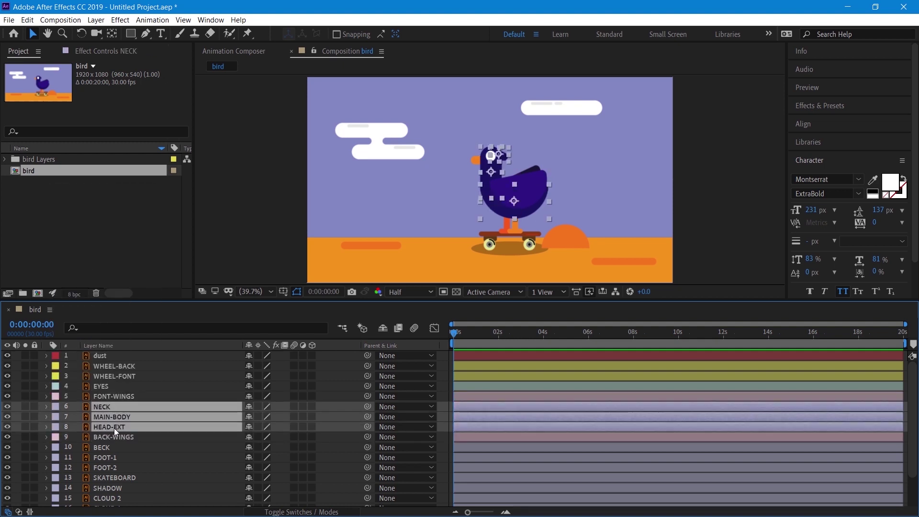
{"action": "left_click", "coordinate": [114, 425], "text": "ctrl"}
{"action": "left_click", "coordinate": [53, 408]}
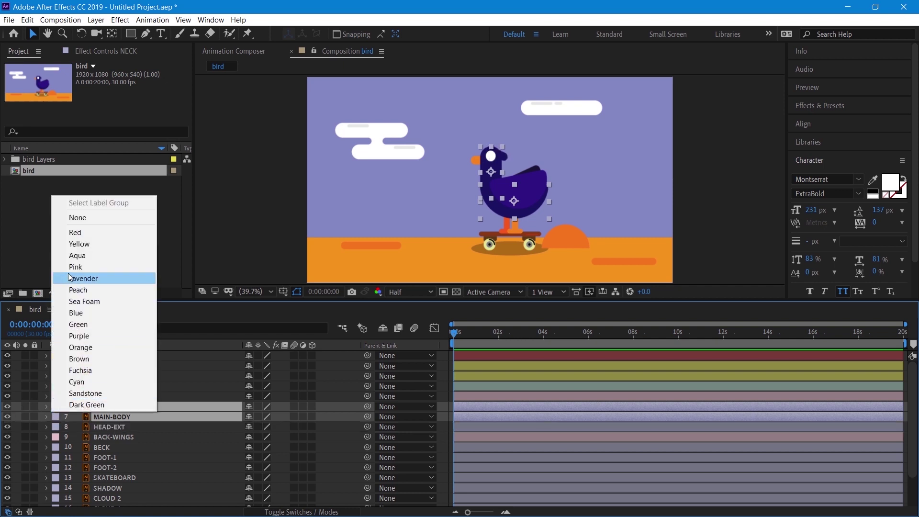
{"action": "left_click", "coordinate": [77, 289]}
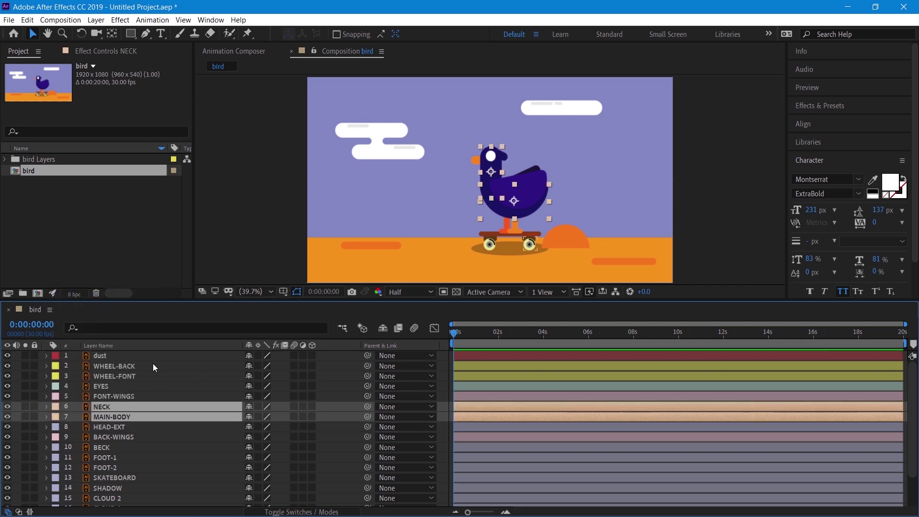
Step: Set the HEAD-EXT layer's label to Sea Foam and the BECK layer's label to Blue
{"action": "left_click", "coordinate": [151, 428]}
{"action": "left_click", "coordinate": [55, 426]}
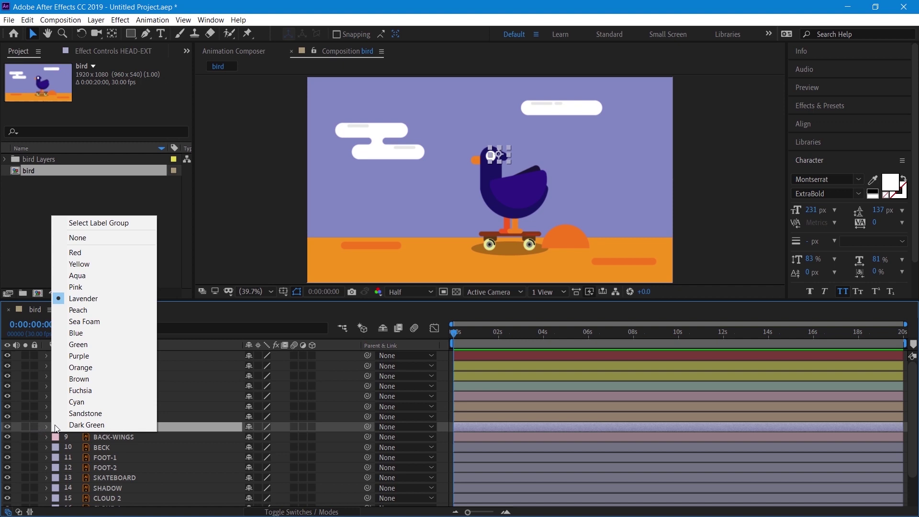
{"action": "left_click", "coordinate": [91, 321]}
{"action": "left_click", "coordinate": [127, 446]}
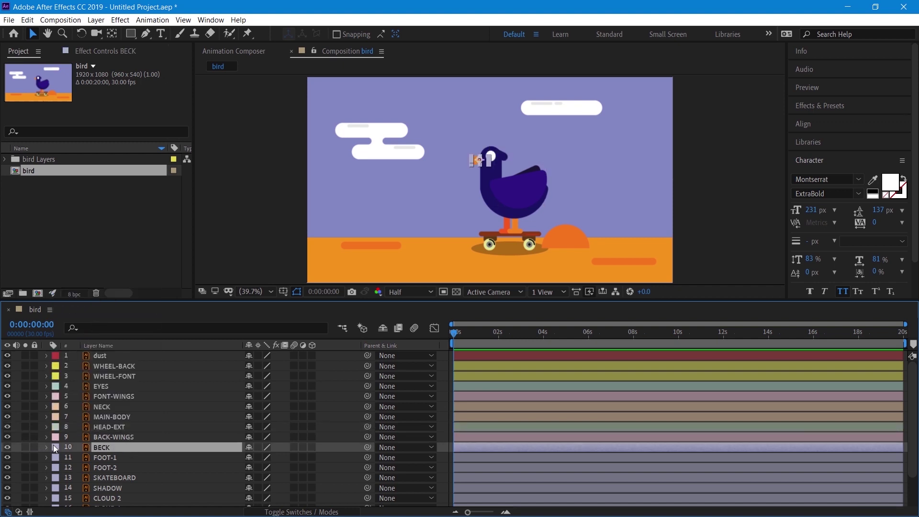
{"action": "left_click", "coordinate": [54, 447]}
{"action": "left_click", "coordinate": [95, 363]}
Step: Label the FOOT-1 and FOOT-2 layers Green
{"action": "left_click", "coordinate": [113, 459]}
{"action": "left_click", "coordinate": [114, 467], "text": "shift"}
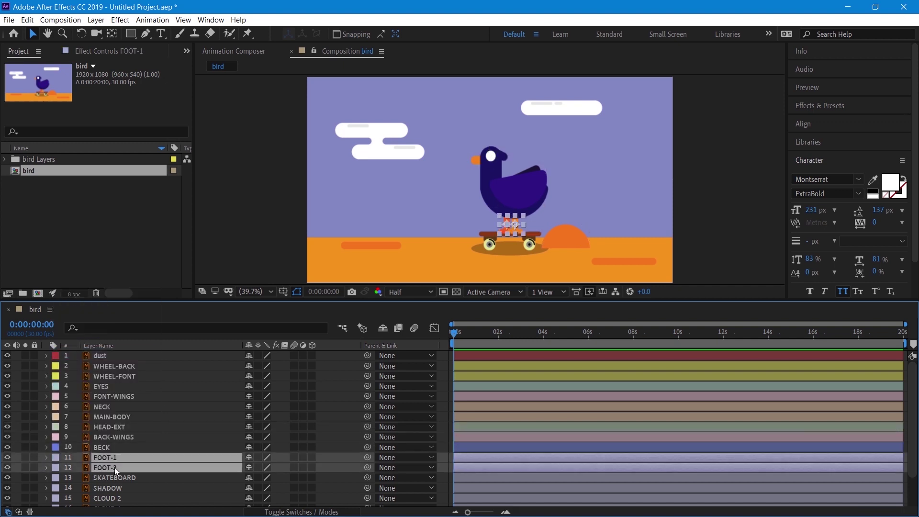
{"action": "left_click", "coordinate": [55, 468]}
{"action": "left_click", "coordinate": [78, 375]}
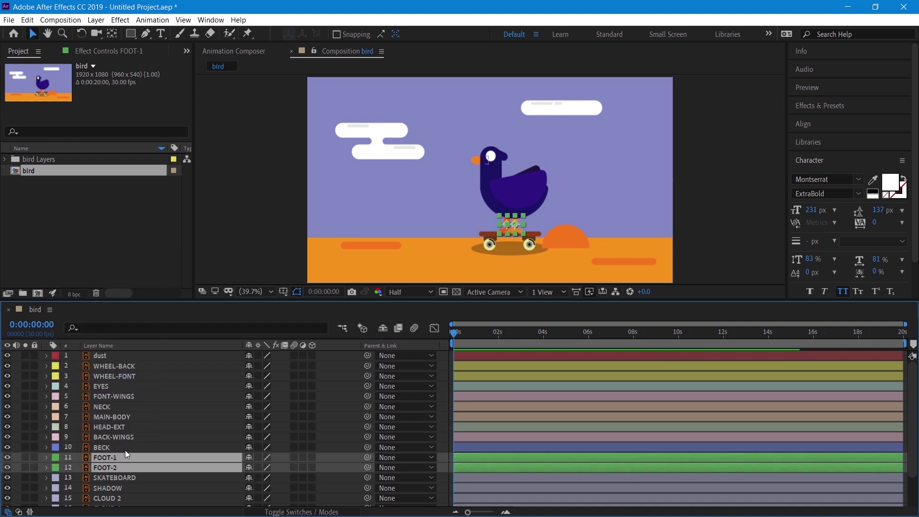
Step: Set the SKATEBOARD layer's label to Purple and the SHADOW layer's label to Orange
{"action": "scroll", "coordinate": [125, 450], "scroll_direction": "down", "scroll_amount": 3}
{"action": "left_click", "coordinate": [50, 438]}
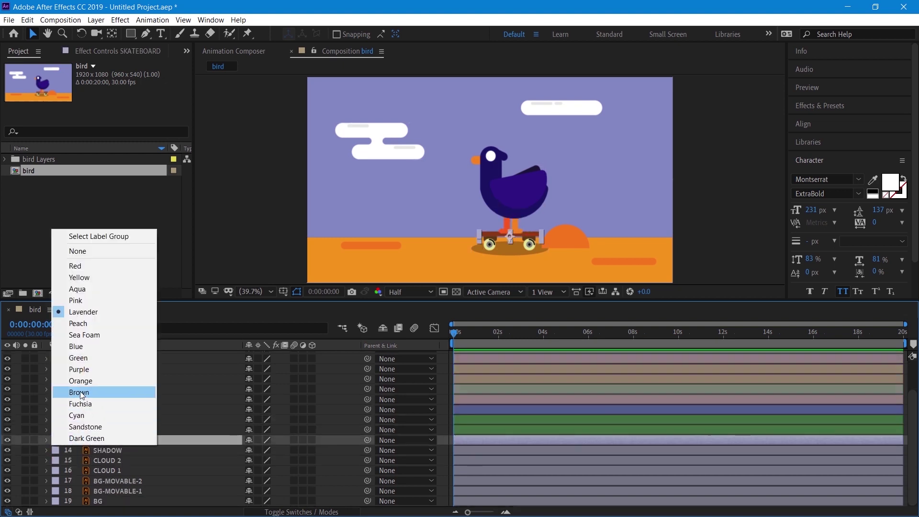
{"action": "left_click", "coordinate": [80, 379]}
{"action": "left_click", "coordinate": [55, 453]}
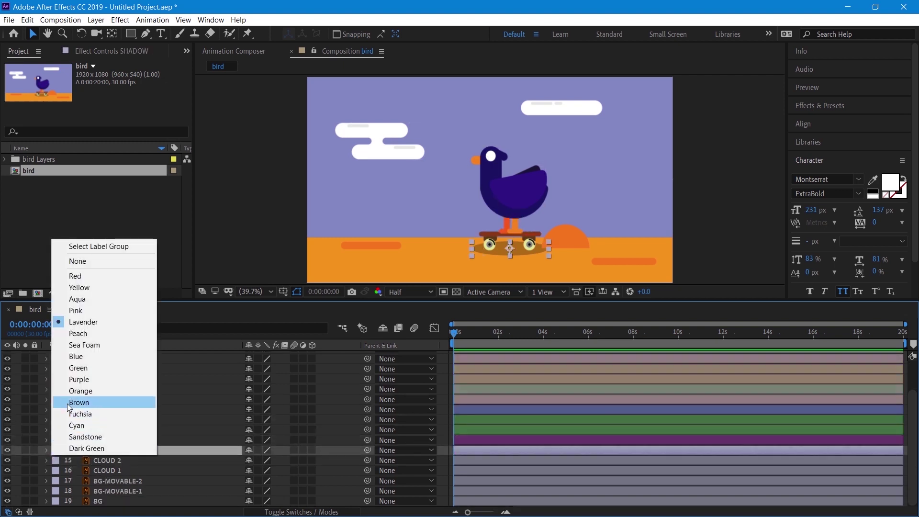
{"action": "left_click", "coordinate": [80, 391]}
Step: Give the CLOUD 2 and CLOUD 1 layers the Brown label color
{"action": "left_click", "coordinate": [98, 458]}
{"action": "left_click", "coordinate": [62, 469], "text": "shift"}
{"action": "left_click", "coordinate": [56, 461]}
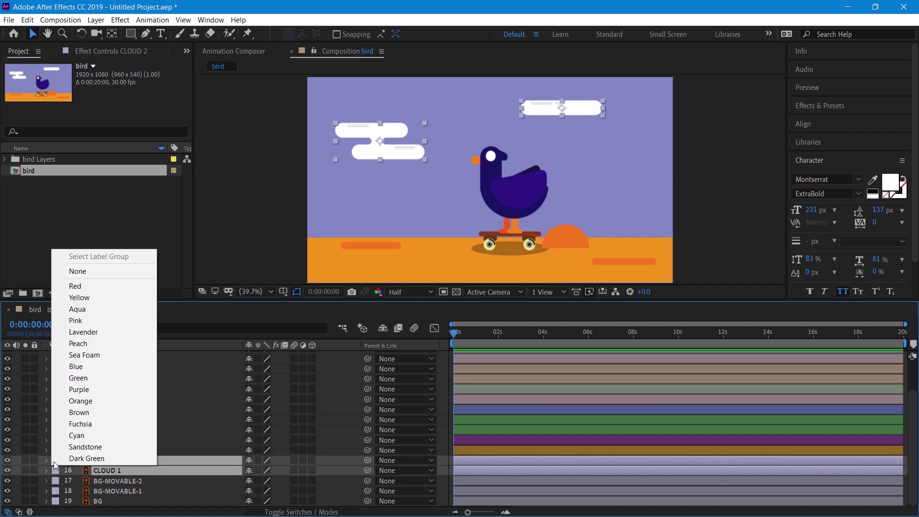
{"action": "left_click", "coordinate": [80, 411]}
Step: Label the BG-MOVABLE-2 and BG-MOVABLE-1 layers Fuchsia and the BG layer Cyan
{"action": "left_click", "coordinate": [106, 481]}
{"action": "left_click", "coordinate": [107, 489], "text": "shift"}
{"action": "left_click", "coordinate": [56, 481]}
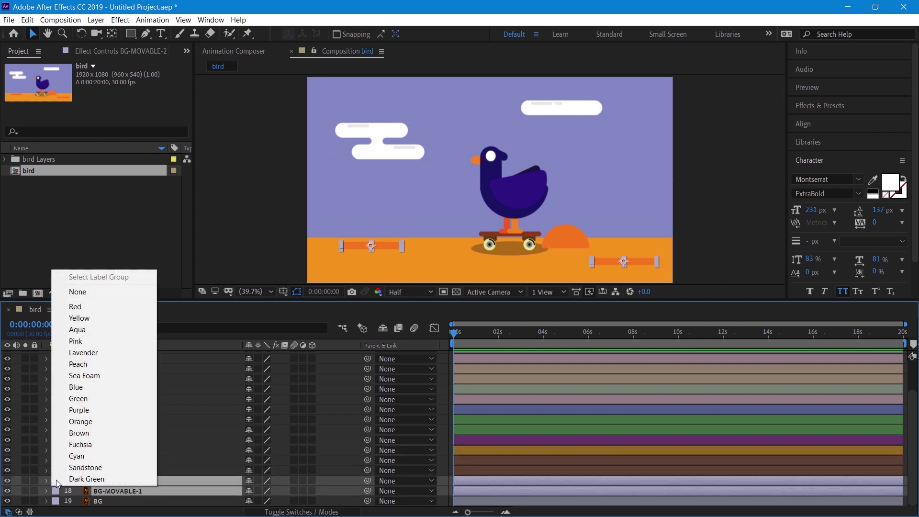
{"action": "left_click", "coordinate": [65, 449]}
{"action": "left_click", "coordinate": [107, 501]}
{"action": "left_click", "coordinate": [56, 500]}
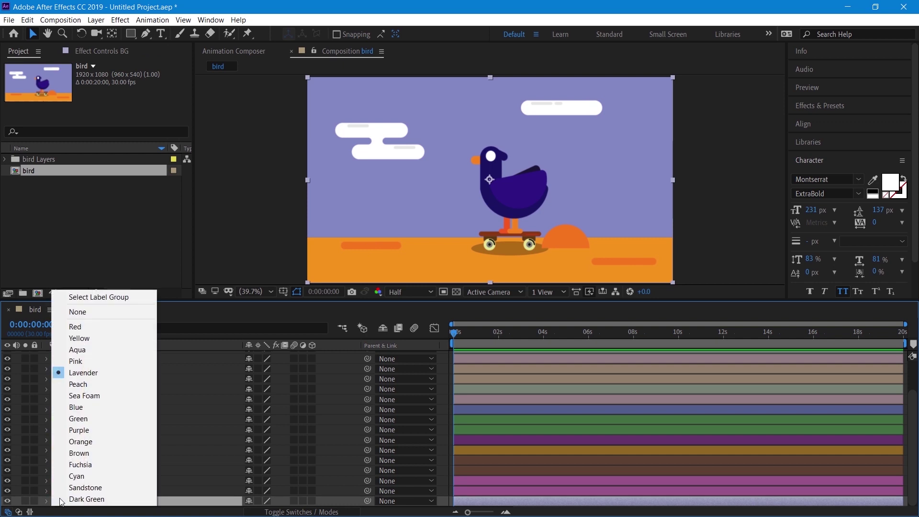
{"action": "left_click", "coordinate": [73, 488]}
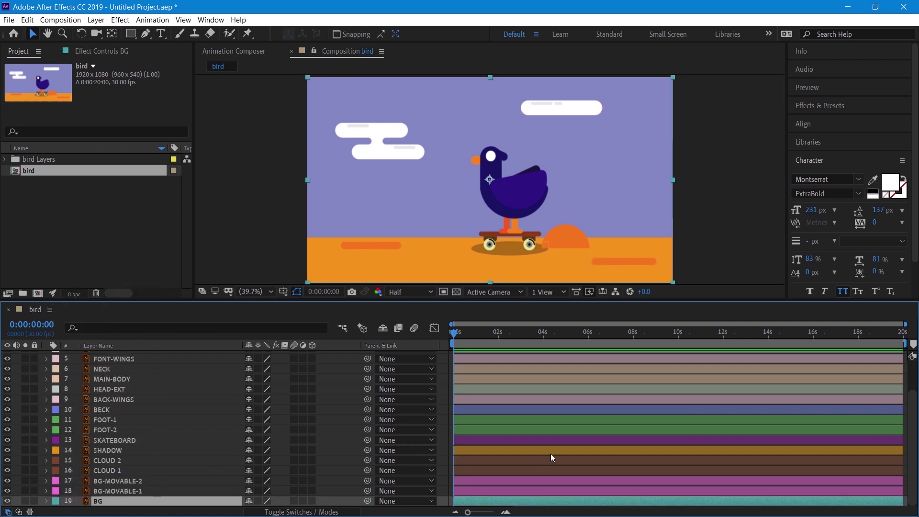
Step: Maximize the timeline to fill the workspace and clear the layer selection
{"action": "scroll", "coordinate": [551, 452], "scroll_direction": "up", "scroll_amount": 5}
{"action": "key", "text": "grave"}
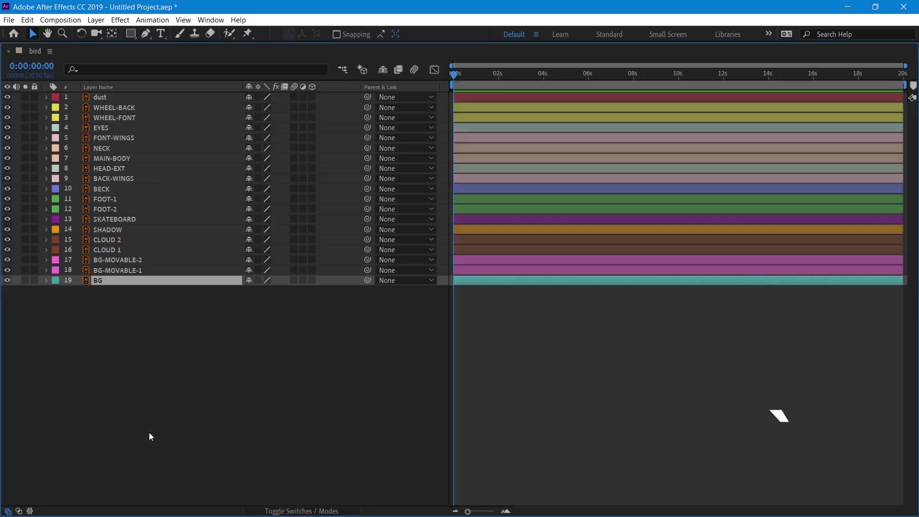
{"action": "left_click", "coordinate": [150, 434]}
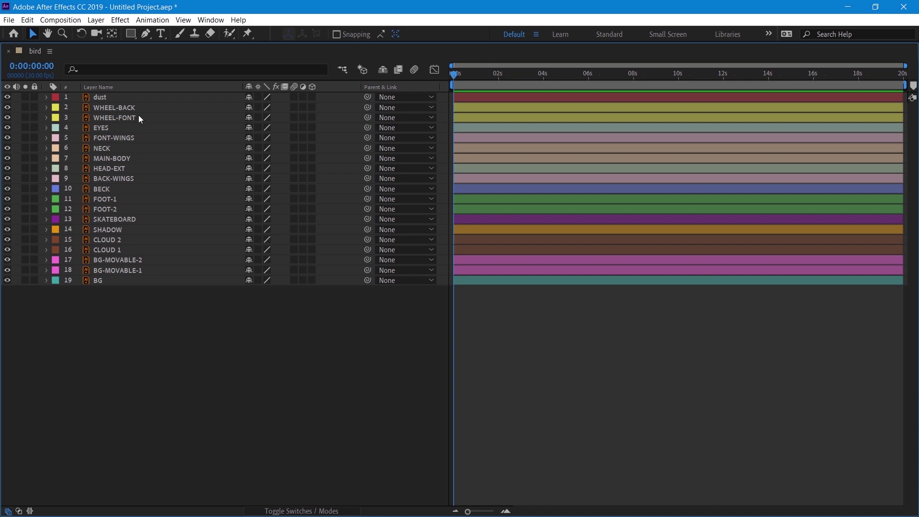
Step: Parent the NECK layer to the MAIN-BODY layer
{"action": "left_click", "coordinate": [131, 148]}
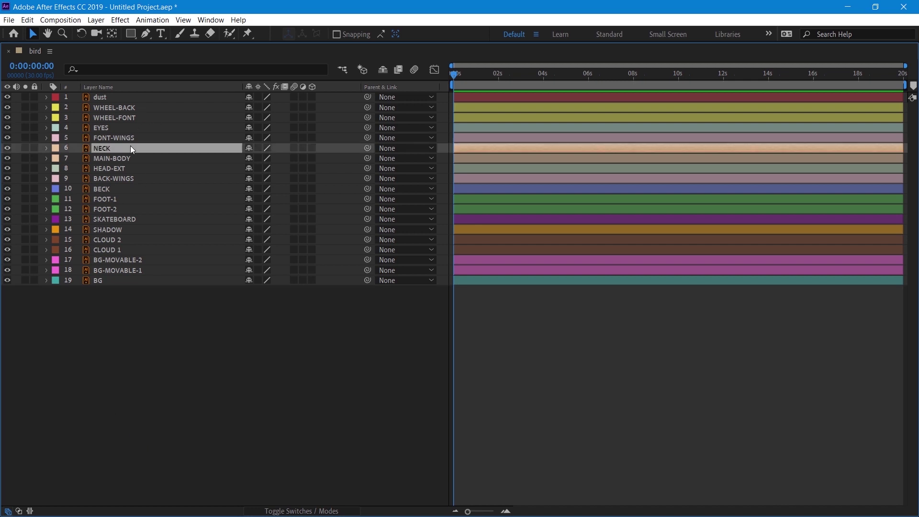
{"action": "left_click_drag", "start_coordinate": [368, 148], "coordinate": [172, 161]}
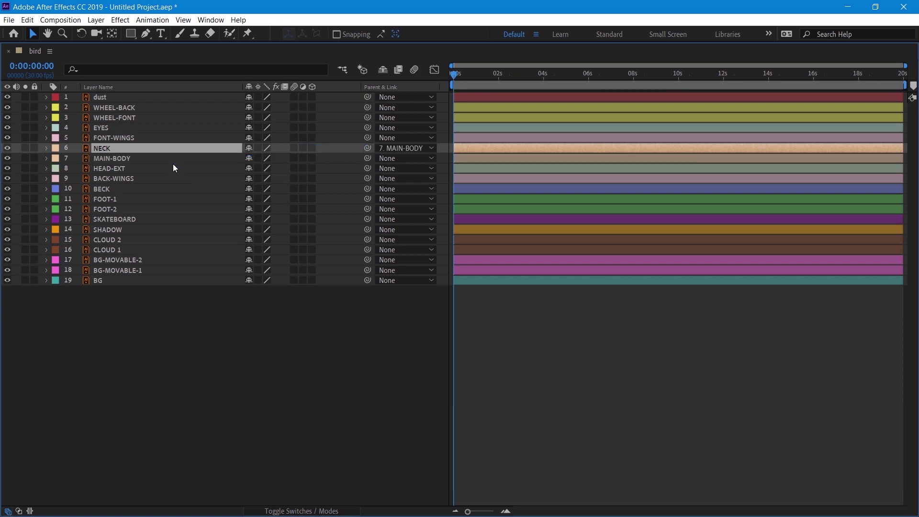
{"action": "left_click", "coordinate": [174, 196]}
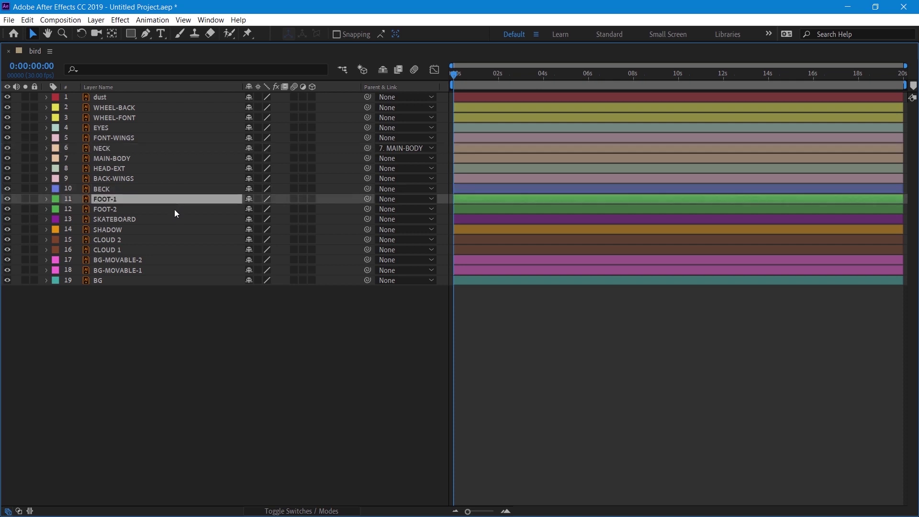
Step: Clear the layer selection and restore the timeline from full size to the regular workspace layout
{"action": "left_click", "coordinate": [174, 210], "text": "ctrl"}
{"action": "left_click", "coordinate": [175, 322]}
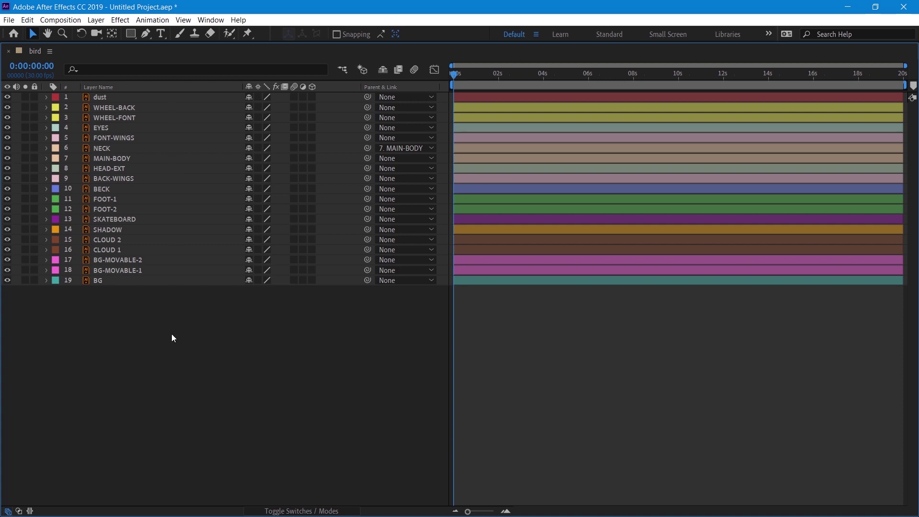
{"action": "key", "text": "grave"}
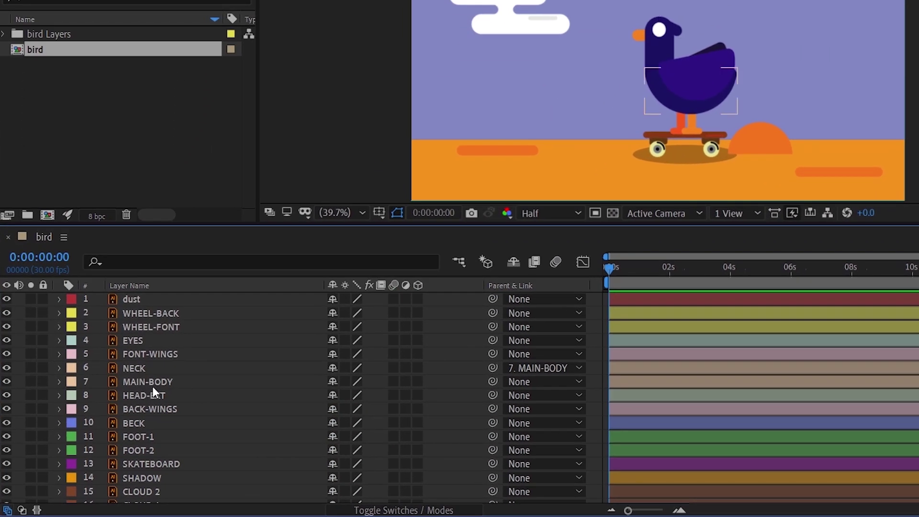
Step: Select the EYES, FONT-WINGS, MAIN-BODY, HEAD-EXT, BACK-WINGS and BECK layers and reveal their Position properties
{"action": "left_click", "coordinate": [115, 416]}
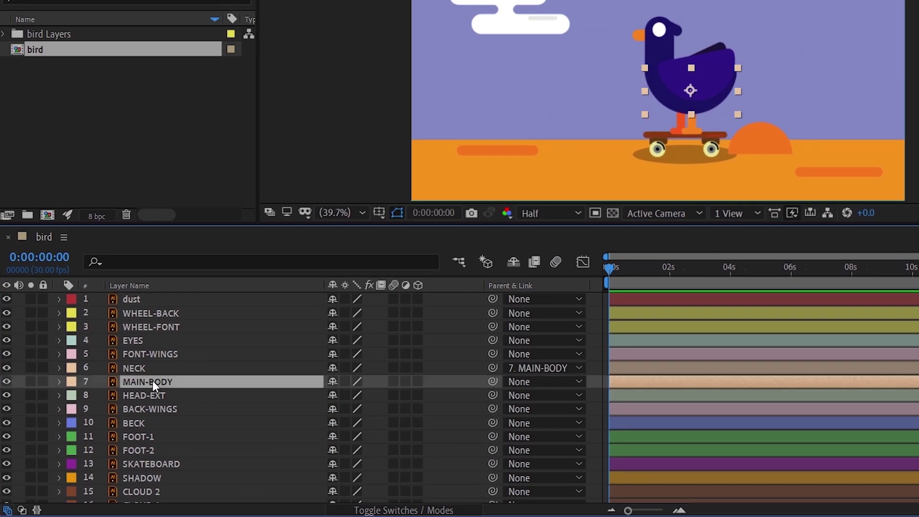
{"action": "left_click", "coordinate": [152, 355], "text": "shift"}
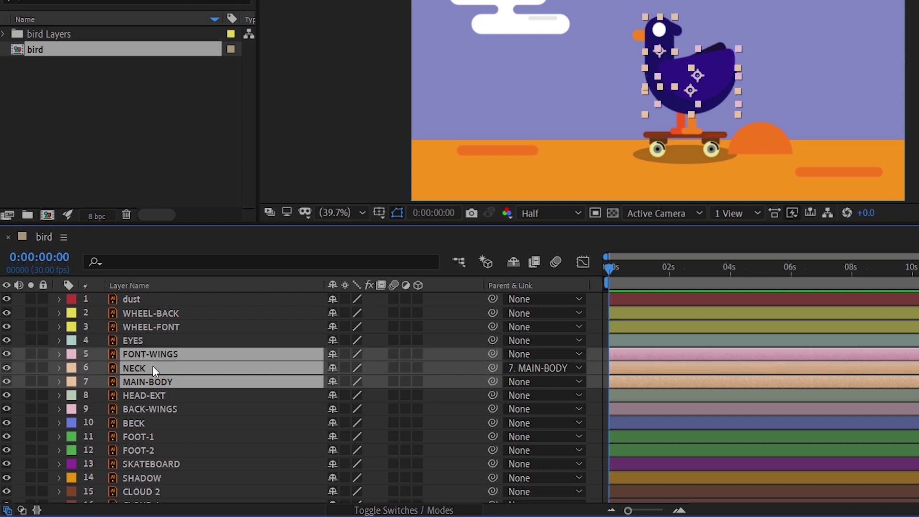
{"action": "left_click", "coordinate": [153, 366], "text": "ctrl"}
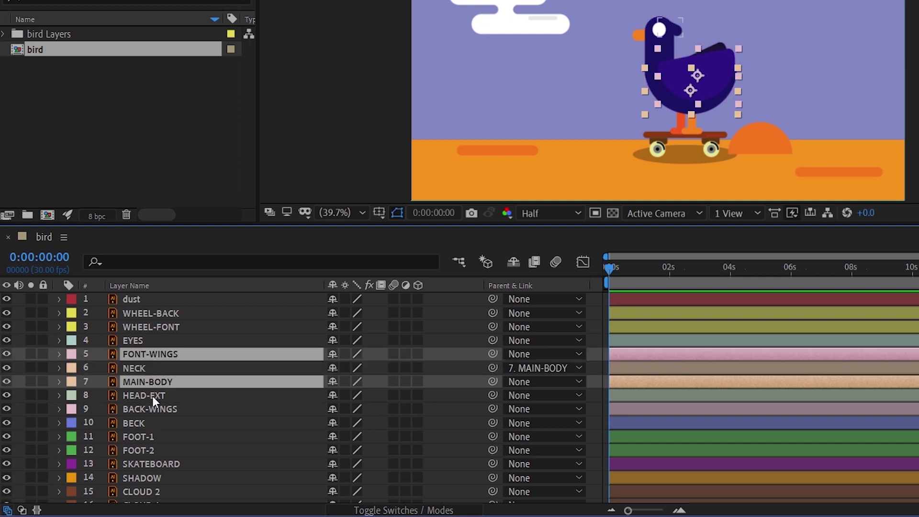
{"action": "left_click", "coordinate": [152, 396], "text": "shift"}
{"action": "left_click", "coordinate": [152, 371], "text": "ctrl"}
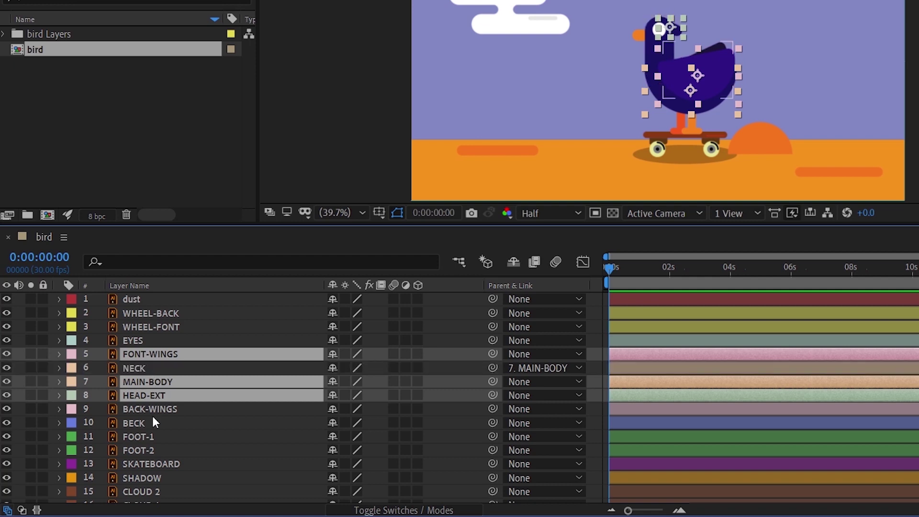
{"action": "left_click", "coordinate": [152, 405], "text": "ctrl"}
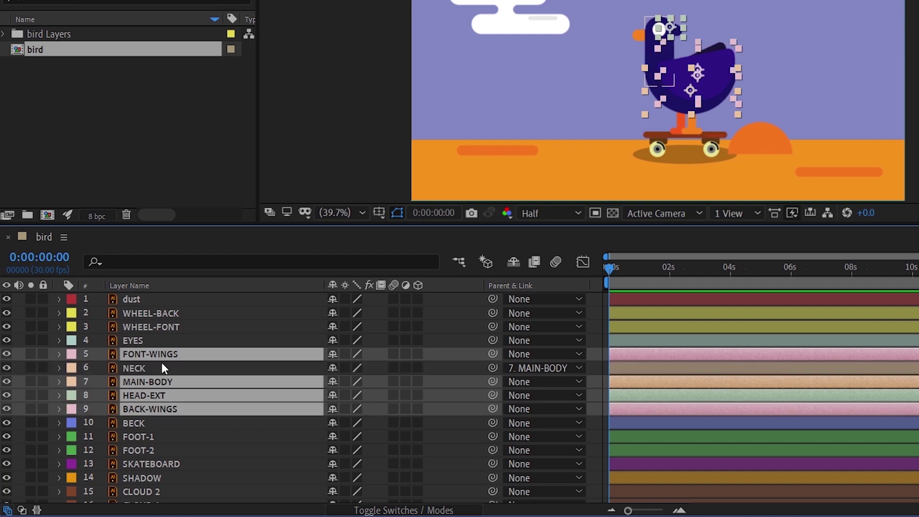
{"action": "left_click", "coordinate": [161, 341], "text": "ctrl"}
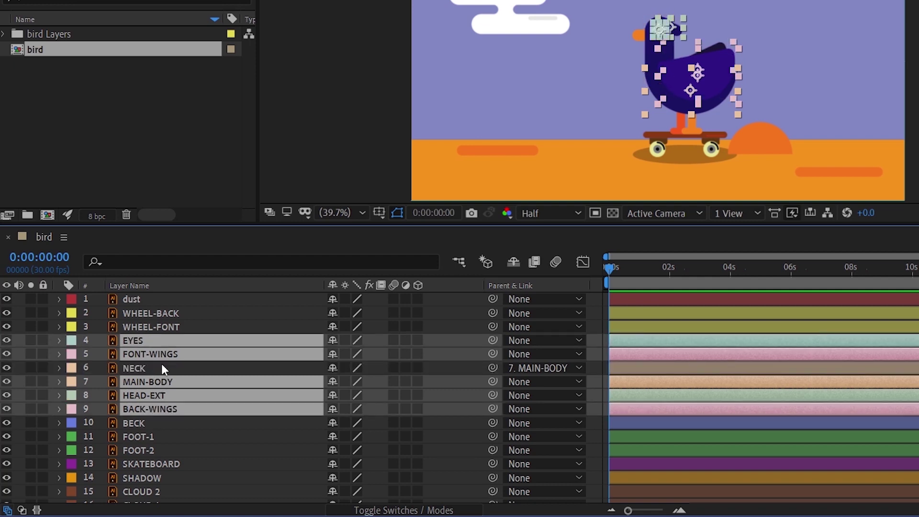
{"action": "left_click", "coordinate": [152, 422], "text": "ctrl"}
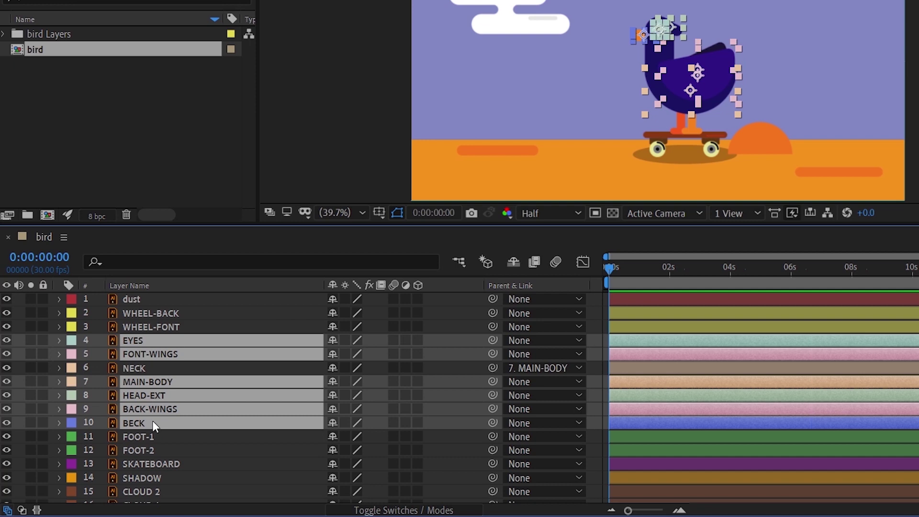
{"action": "key", "text": "p"}
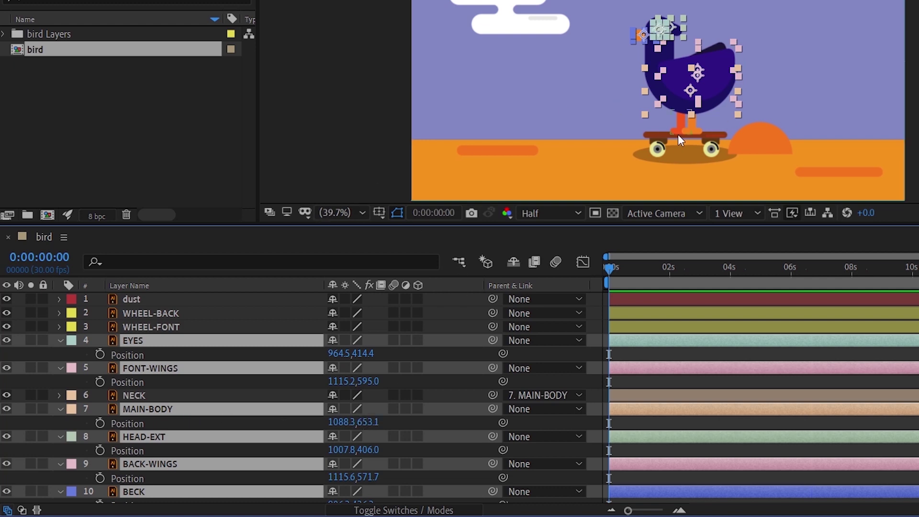
Step: Raise the selected bird parts together, with MAIN-BODY's Y position at 650.1, and add Position keyframes for them at frame 0
{"action": "key", "text": "slash"}
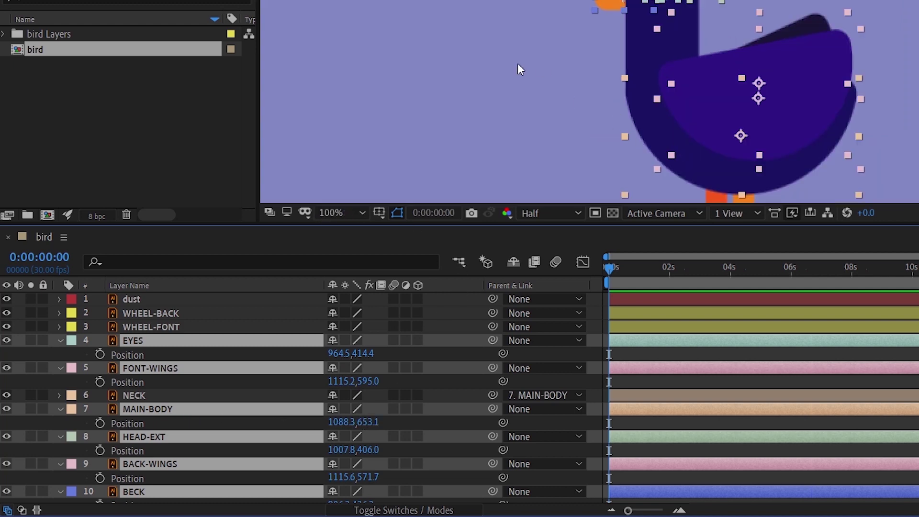
{"action": "left_click_drag", "start_coordinate": [521, 99], "coordinate": [402, 2]}
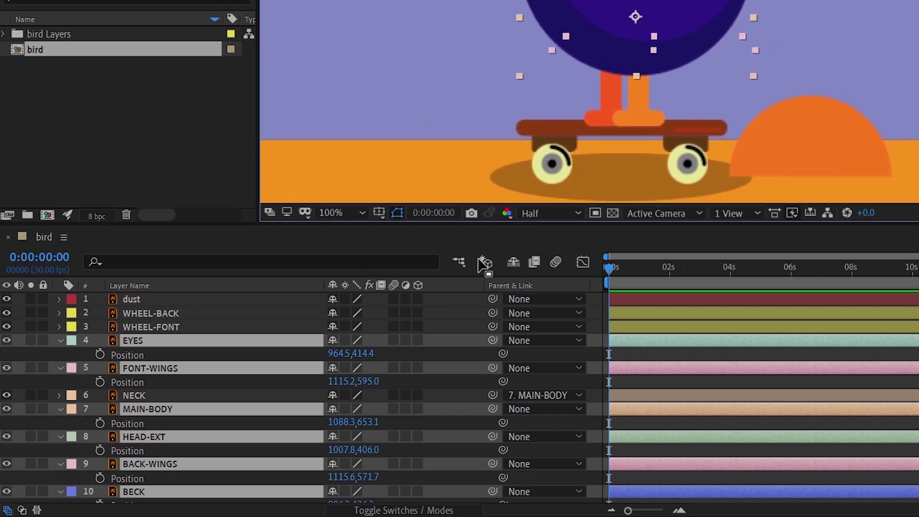
{"action": "left_click", "coordinate": [368, 422]}
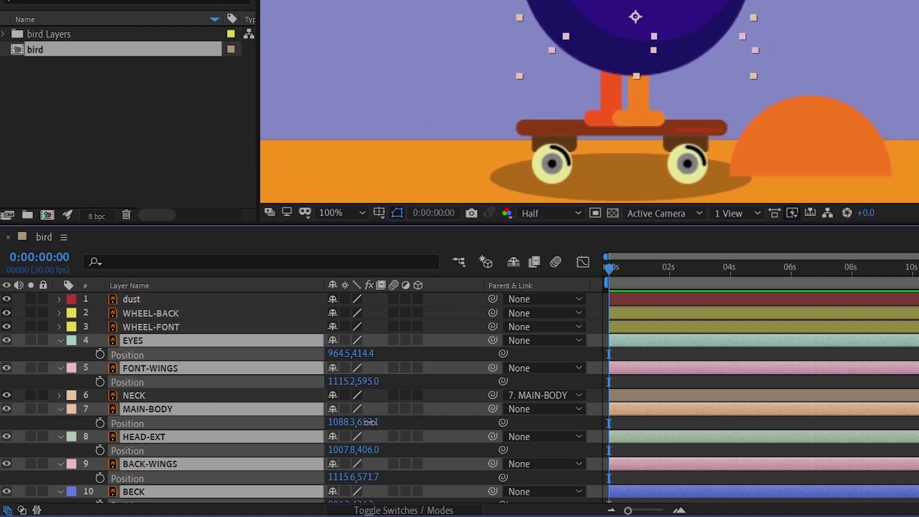
{"action": "left_click_drag", "start_coordinate": [369, 423], "coordinate": [255, 428]}
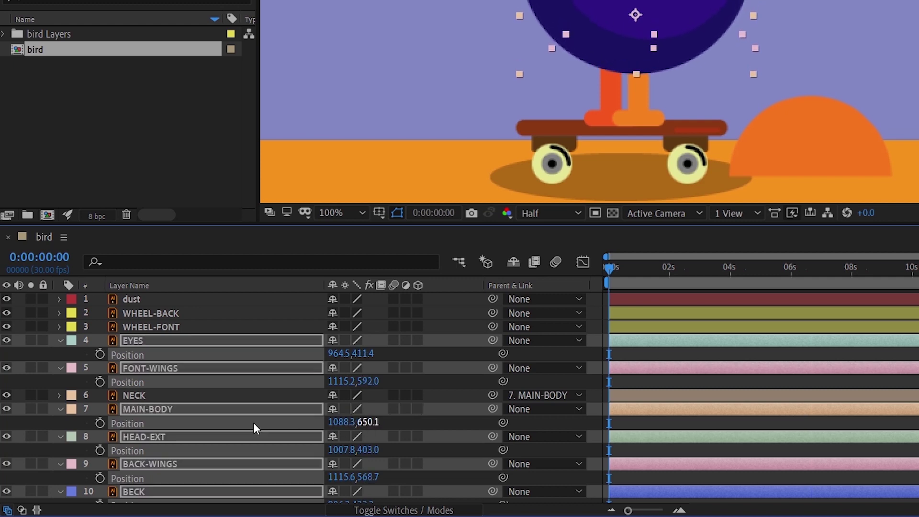
{"action": "left_click", "coordinate": [100, 423]}
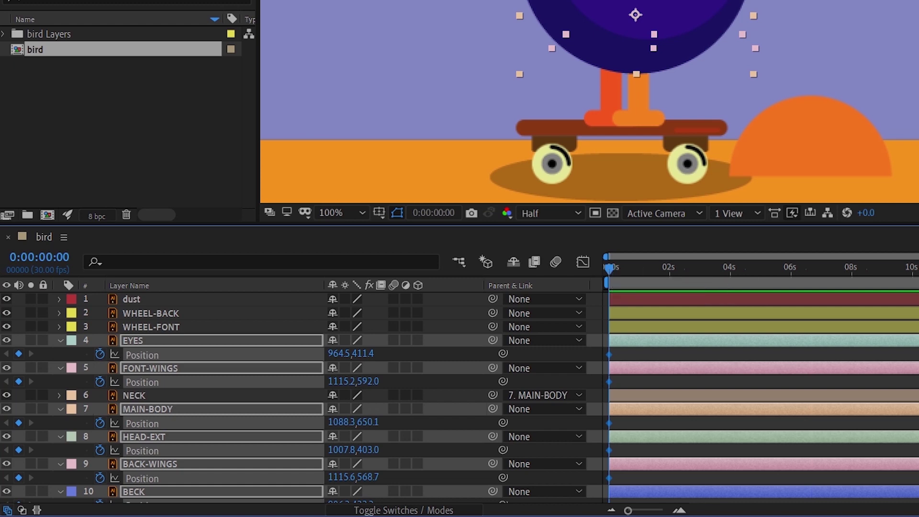
Step: Shorten the work area to about 5 seconds and keyframe the selected parts lower at frame 10, with MAIN-BODY's Y position at 681.1
{"action": "left_click_drag", "start_coordinate": [915, 282], "coordinate": [768, 282]}
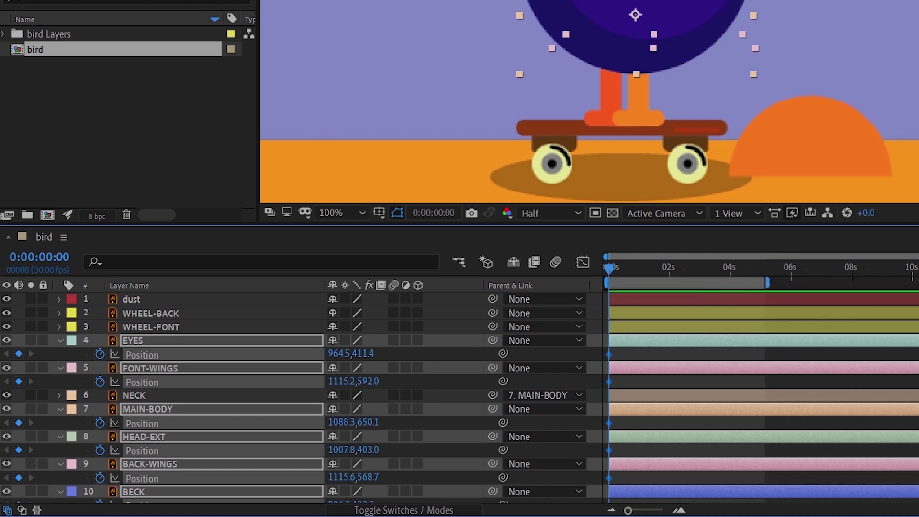
{"action": "left_click_drag", "start_coordinate": [895, 257], "coordinate": [789, 257]}
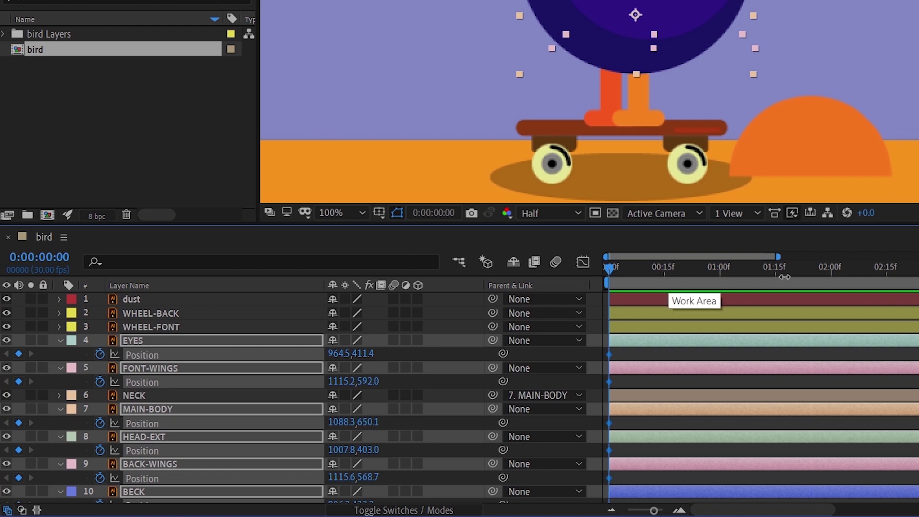
{"action": "left_click_drag", "start_coordinate": [778, 257], "coordinate": [694, 255]}
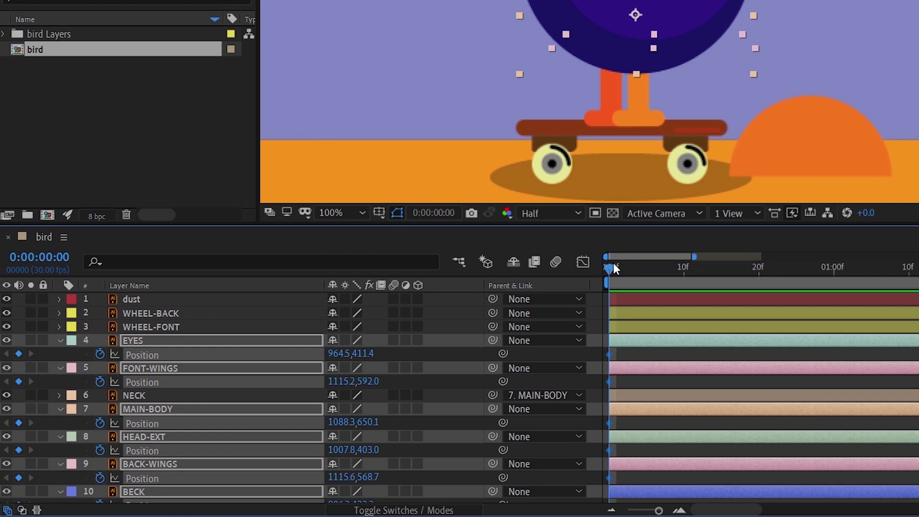
{"action": "left_click_drag", "start_coordinate": [613, 263], "coordinate": [685, 264]}
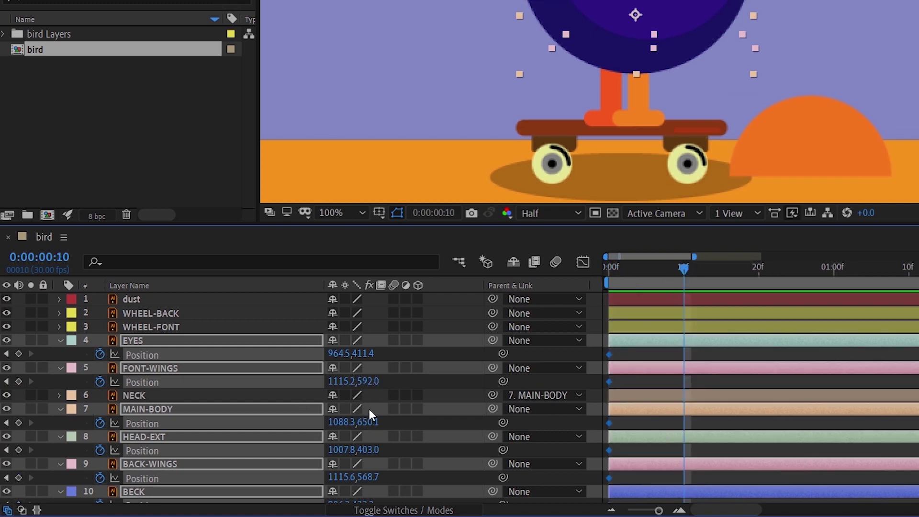
{"action": "left_click_drag", "start_coordinate": [370, 423], "coordinate": [394, 423]}
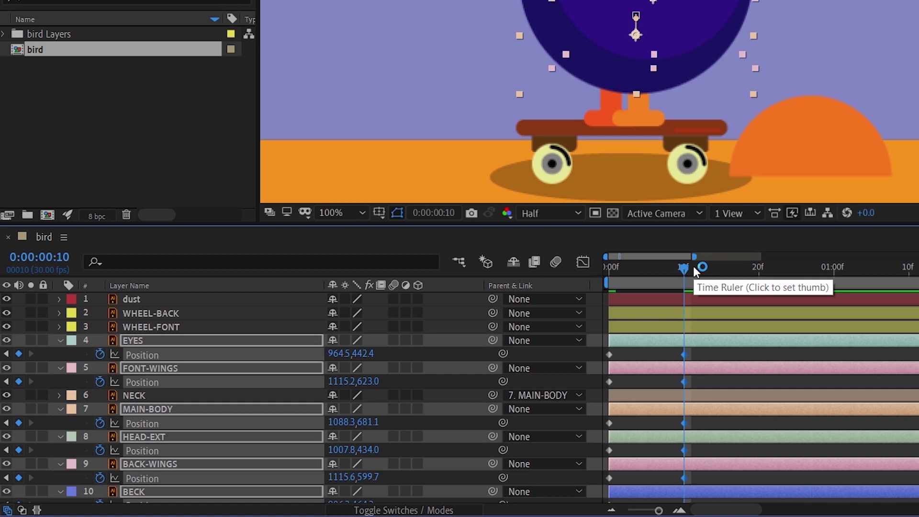
Step: Copy the first Position keyframes of the EYES, FONT-WINGS and MAIN-BODY layers to frame 20
{"action": "left_click_drag", "start_coordinate": [688, 267], "coordinate": [765, 267]}
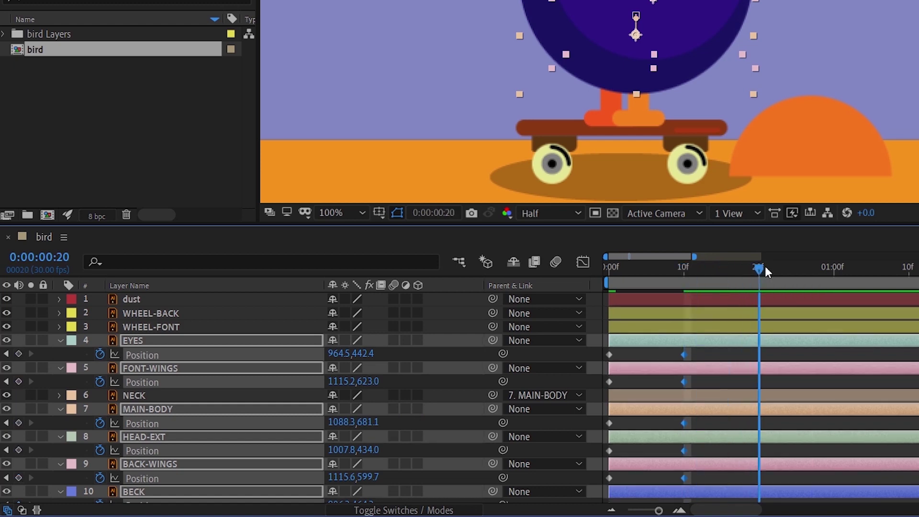
{"action": "left_click", "coordinate": [618, 359]}
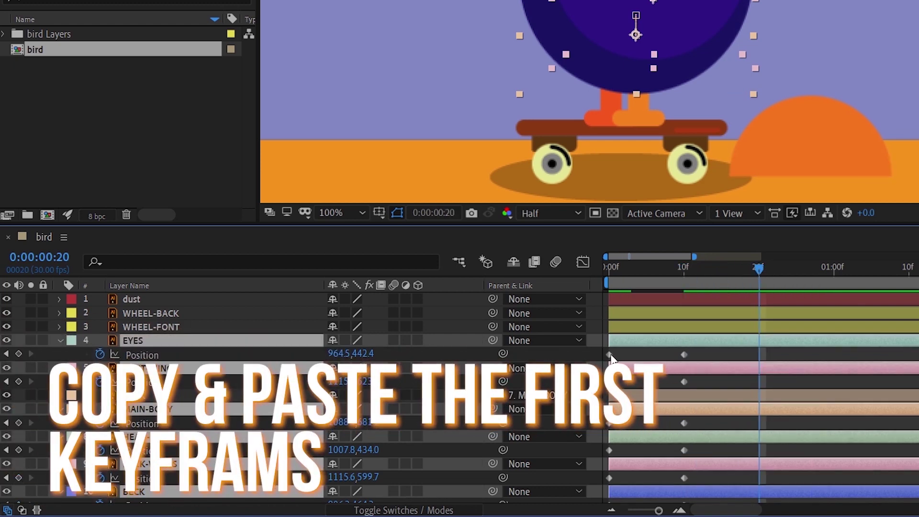
{"action": "left_click", "coordinate": [610, 354]}
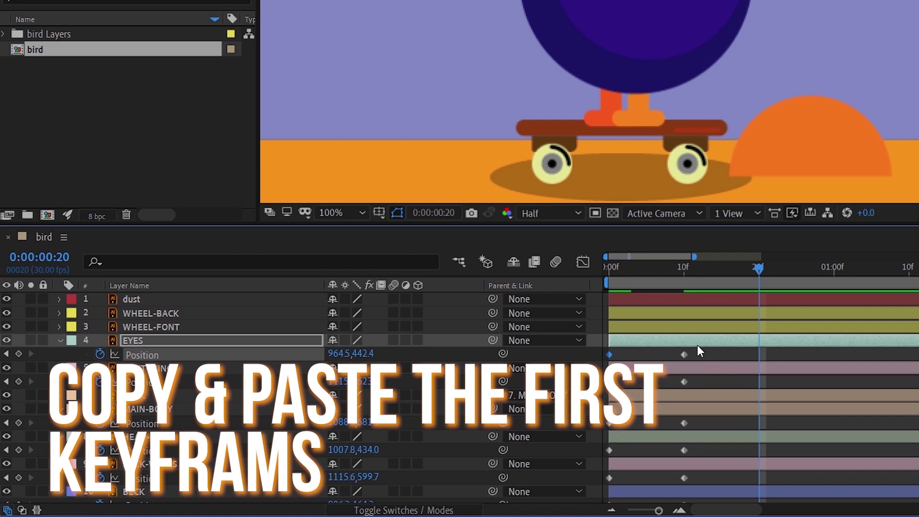
{"action": "key", "text": "ctrl+c"}
{"action": "key", "text": "ctrl+v"}
{"action": "left_click", "coordinate": [610, 381]}
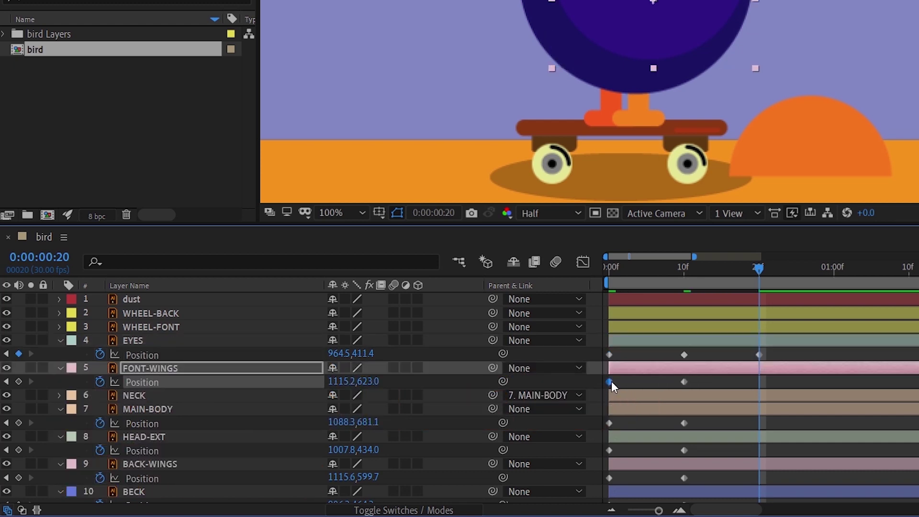
{"action": "key", "text": "ctrl+c"}
{"action": "key", "text": "ctrl+v"}
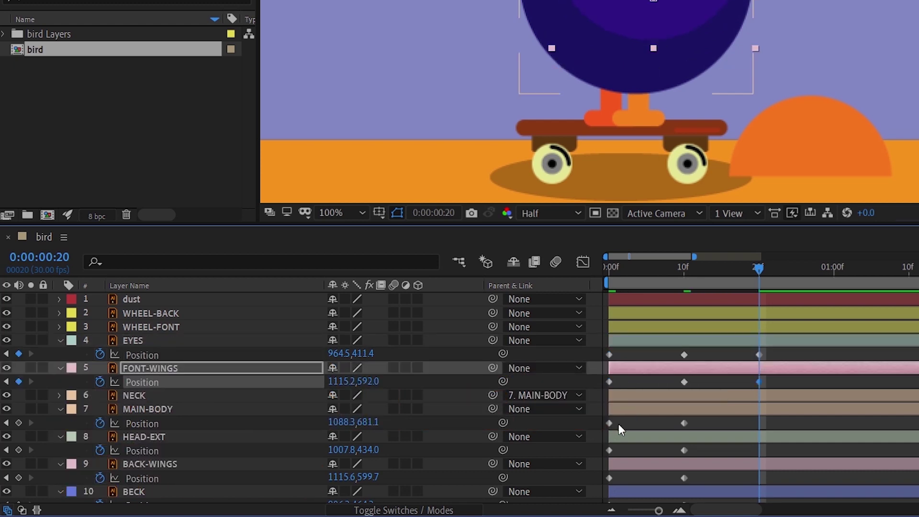
{"action": "left_click", "coordinate": [610, 423]}
{"action": "key", "text": "ctrl+c"}
{"action": "key", "text": "ctrl+v"}
Step: Copy the first Position keyframes of the HEAD-EXT, BACK-WINGS and BECK layers to frame 20
{"action": "left_click", "coordinate": [609, 450]}
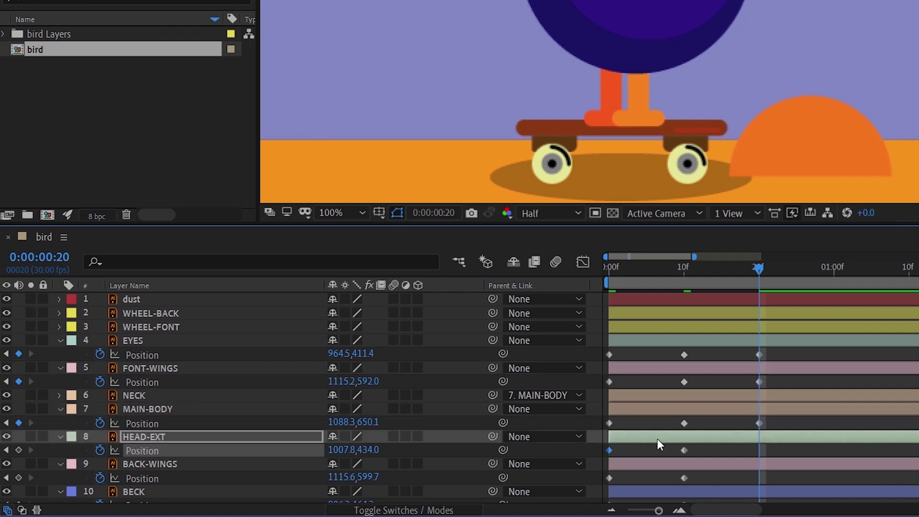
{"action": "key", "text": "ctrl+c"}
{"action": "key", "text": "ctrl+v"}
{"action": "left_click", "coordinate": [610, 477]}
{"action": "key", "text": "ctrl+c"}
{"action": "key", "text": "ctrl+v"}
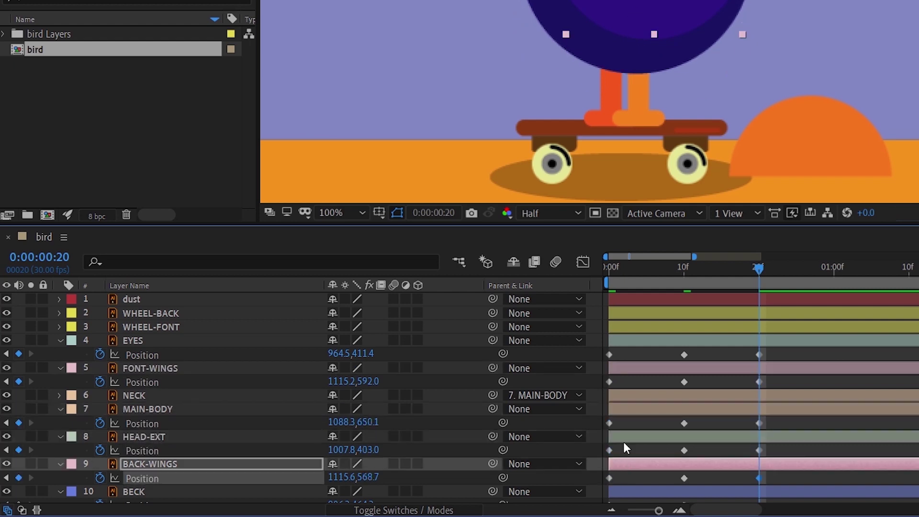
{"action": "scroll", "coordinate": [617, 450], "scroll_direction": "down", "scroll_amount": 2}
{"action": "left_click", "coordinate": [610, 464]}
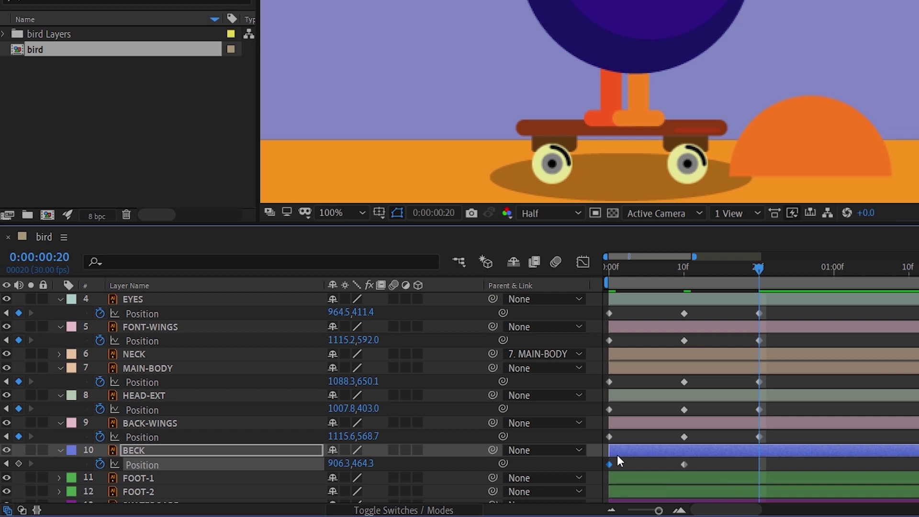
{"action": "key", "text": "ctrl+c"}
{"action": "key", "text": "ctrl+v"}
Step: Preview the bird's up-and-down movement from the start of the composition
{"action": "left_click_drag", "start_coordinate": [680, 268], "coordinate": [592, 267]}
{"action": "key", "text": "space"}
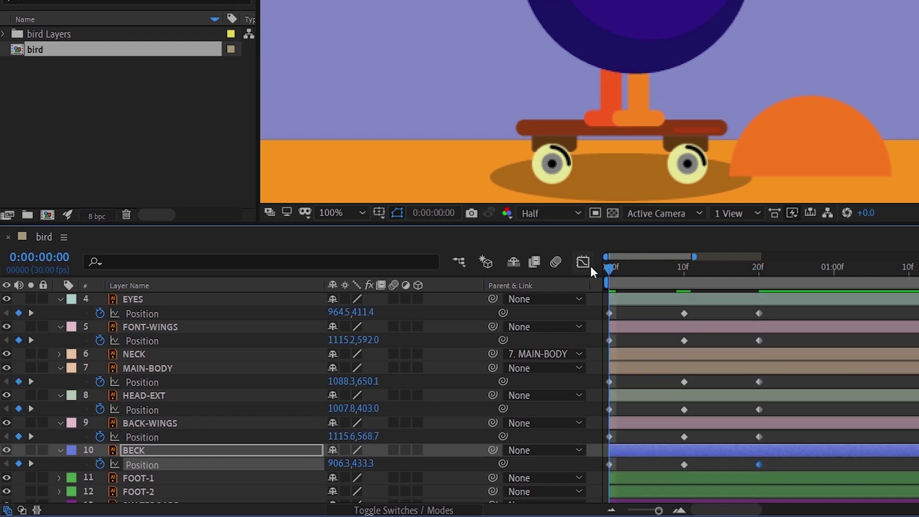
{"action": "key", "text": "space"}
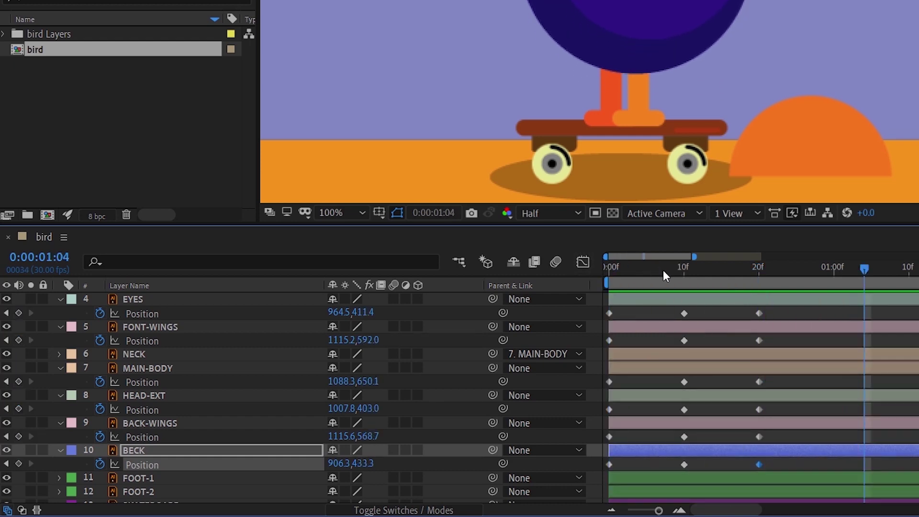
Step: Add the expression loopOut(type = "cycle", numKeyframes = 0) to the MAIN-BODY layer's Position
{"action": "left_click", "coordinate": [172, 367]}
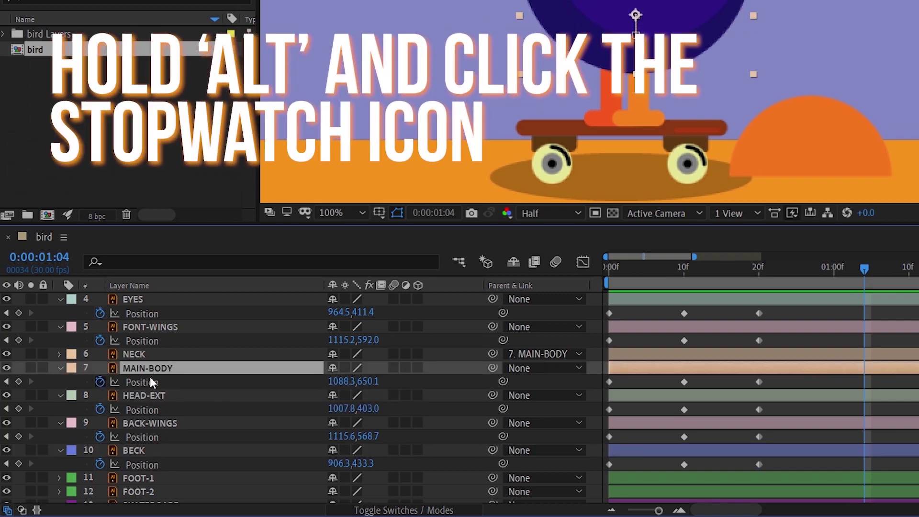
{"action": "left_click", "coordinate": [150, 381]}
{"action": "key", "text": "alt+shift+equal"}
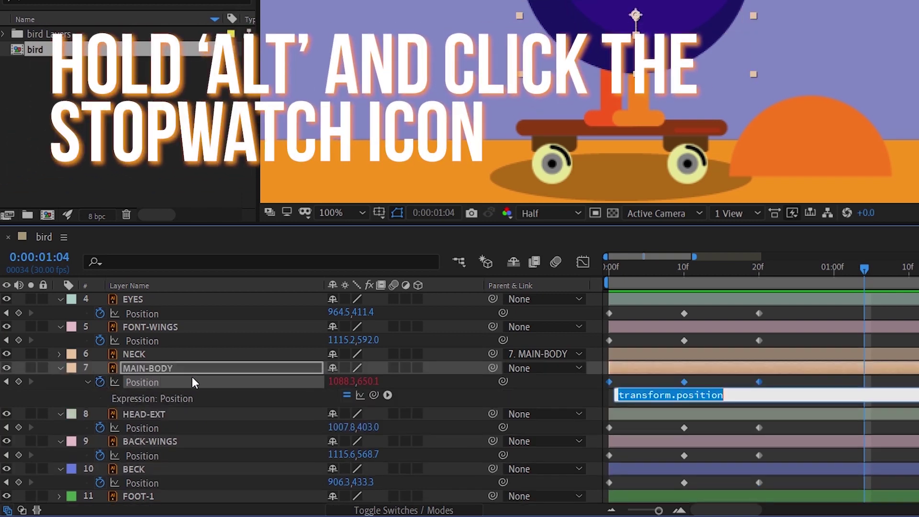
{"action": "left_click", "coordinate": [387, 395]}
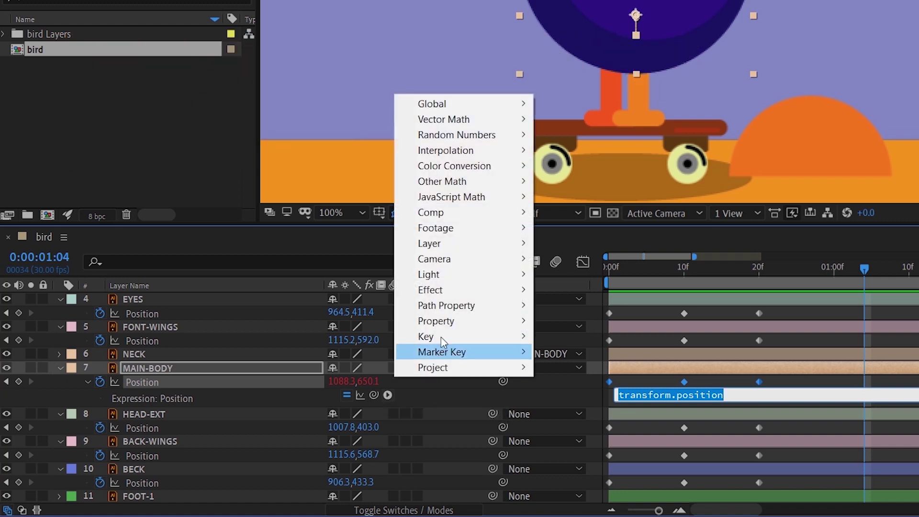
{"action": "mouse_move", "coordinate": [441, 323]}
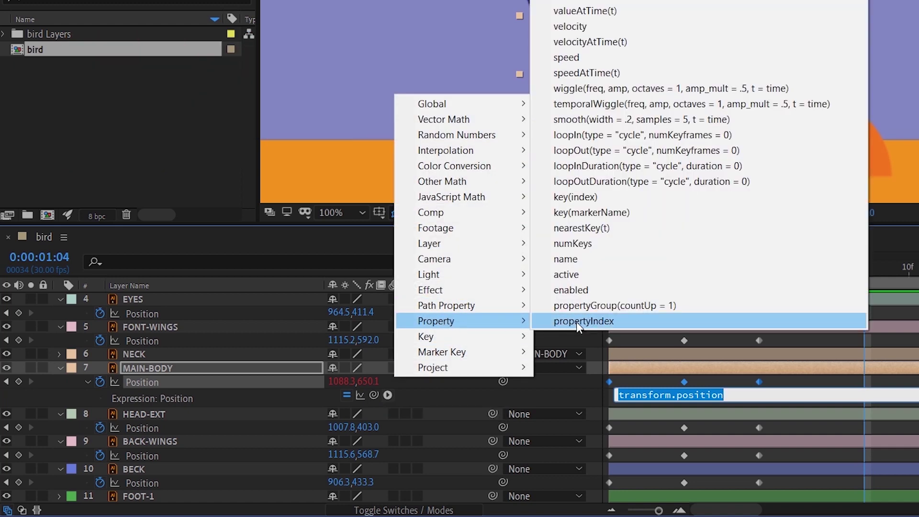
{"action": "left_click", "coordinate": [761, 152]}
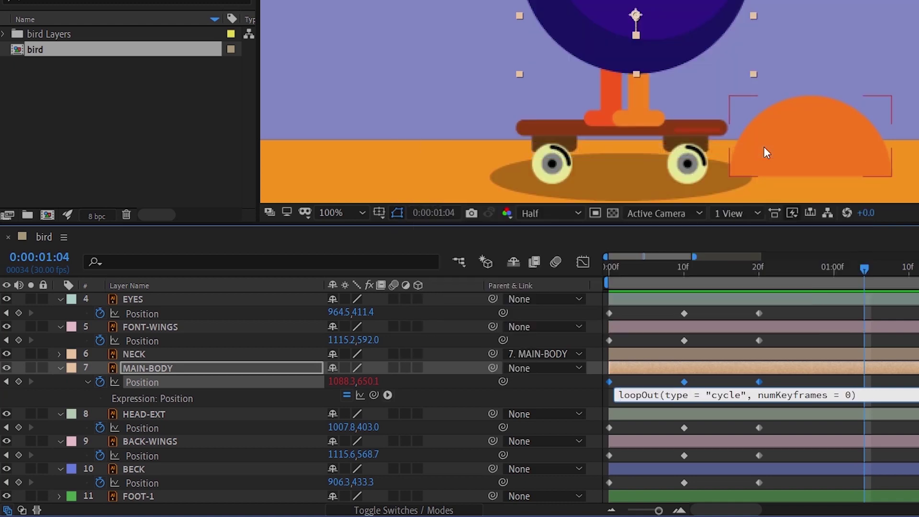
Step: Apply Easy Ease to the MAIN-BODY layer's Position keyframes
{"action": "left_click", "coordinate": [759, 382]}
{"action": "right_click", "coordinate": [759, 382]}
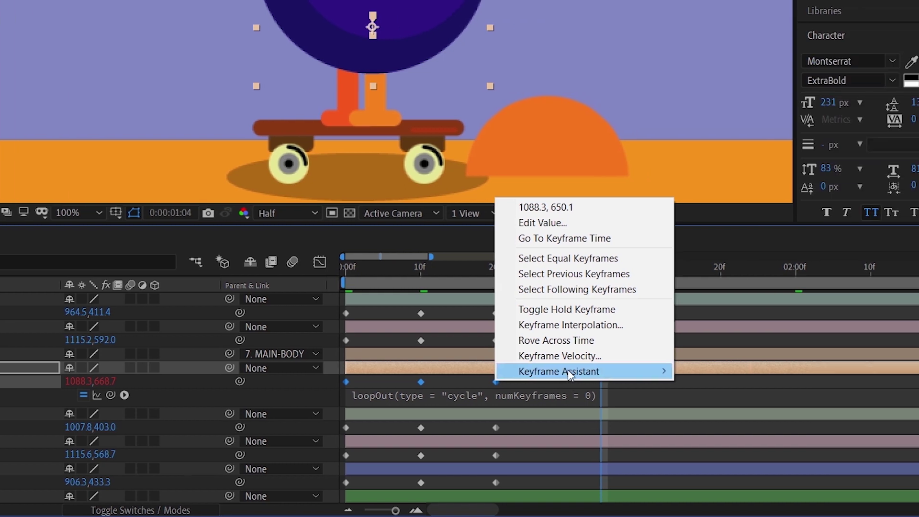
{"action": "mouse_move", "coordinate": [831, 370]}
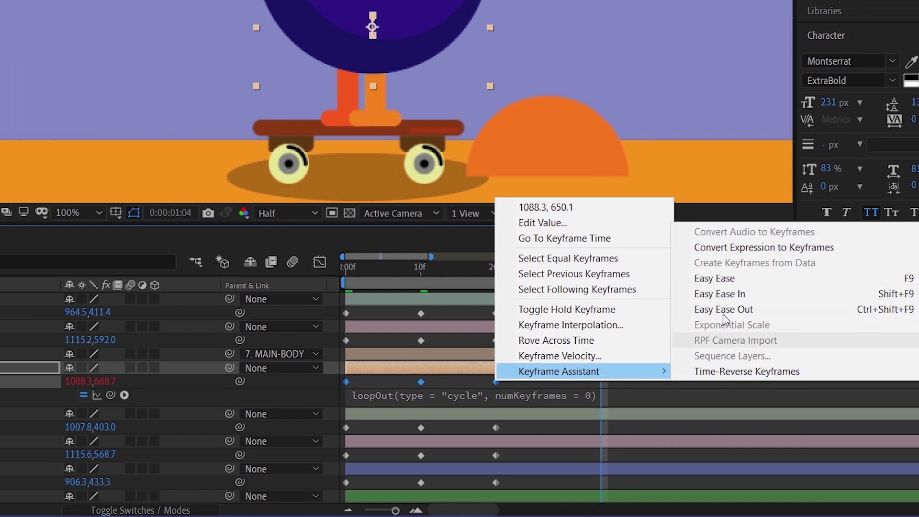
{"action": "left_click", "coordinate": [780, 282]}
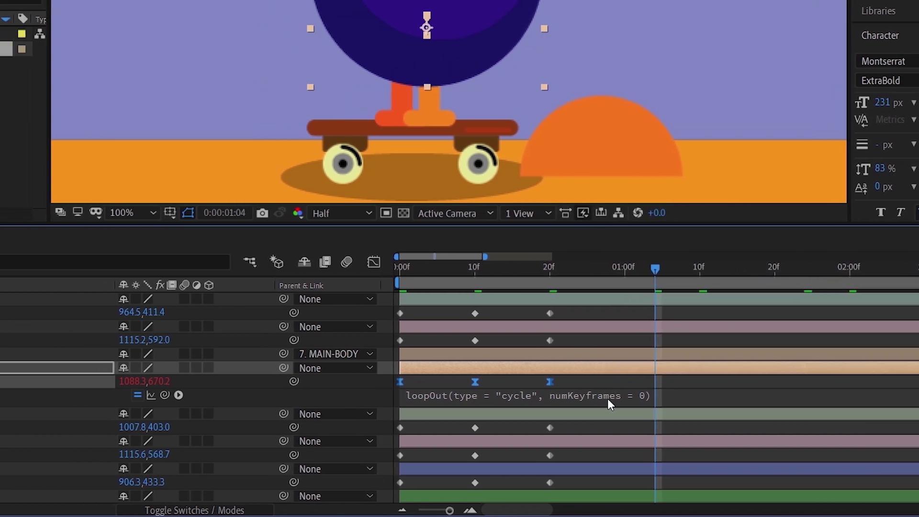
Step: Copy the MAIN-BODY loopOut expression to the Position of the EYES and FONT-WINGS layers
{"action": "left_click", "coordinate": [564, 396]}
{"action": "key", "text": "ctrl+c"}
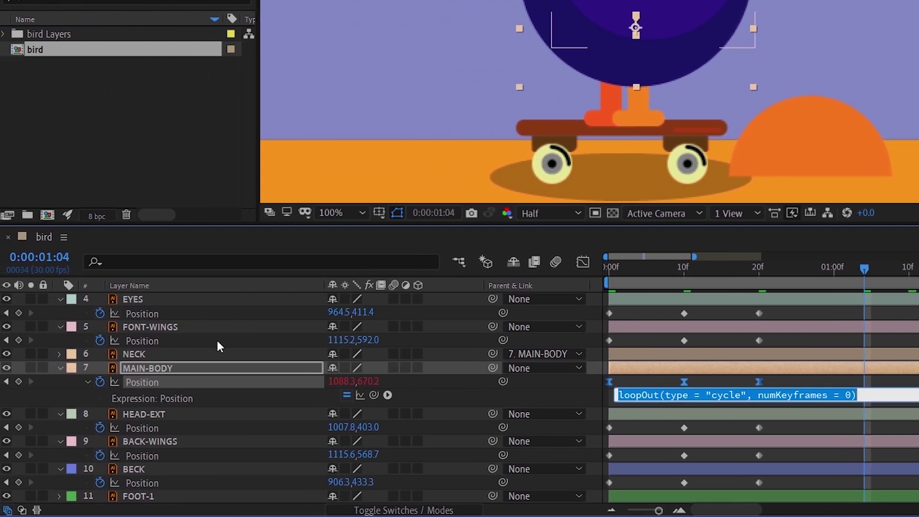
{"action": "scroll", "coordinate": [217, 340], "scroll_direction": "up", "scroll_amount": 2}
{"action": "scroll", "coordinate": [217, 341], "scroll_direction": "down", "scroll_amount": 2}
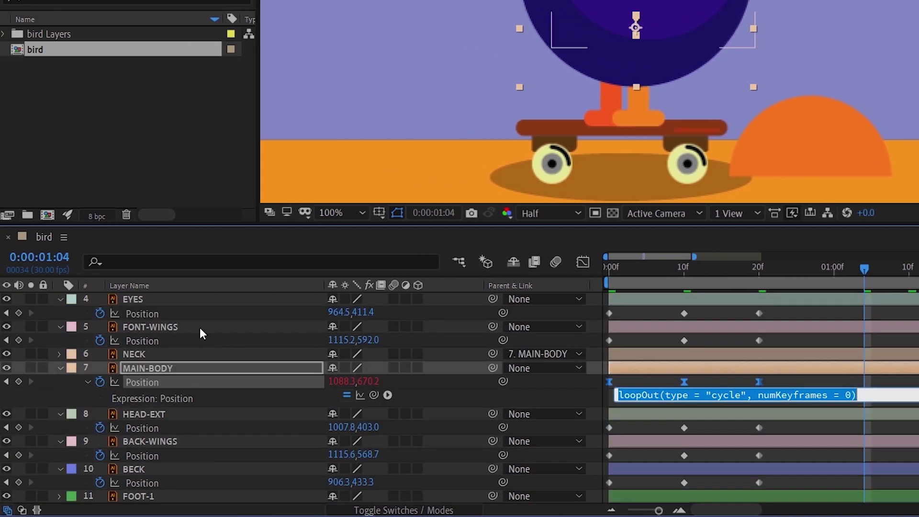
{"action": "left_click", "coordinate": [101, 315], "text": "alt"}
{"action": "key", "text": "ctrl+v"}
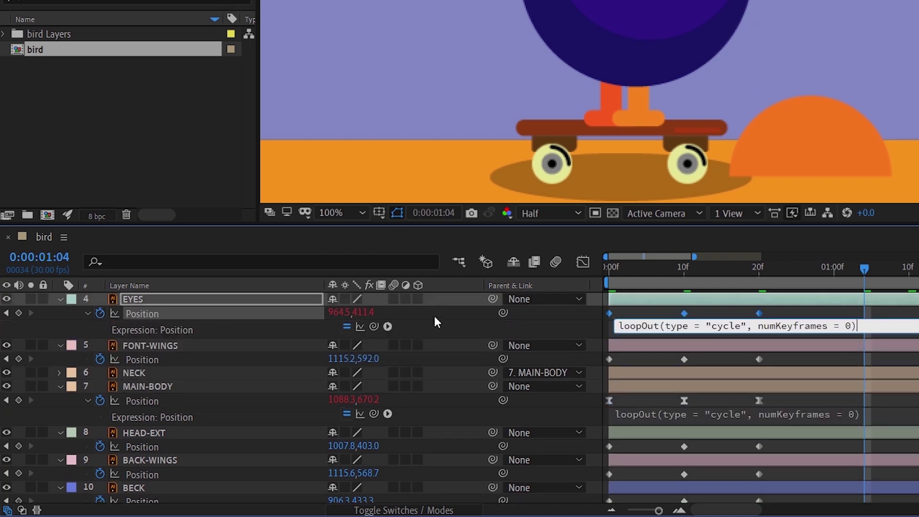
{"action": "left_click", "coordinate": [100, 358], "text": "alt"}
{"action": "key", "text": "ctrl+v"}
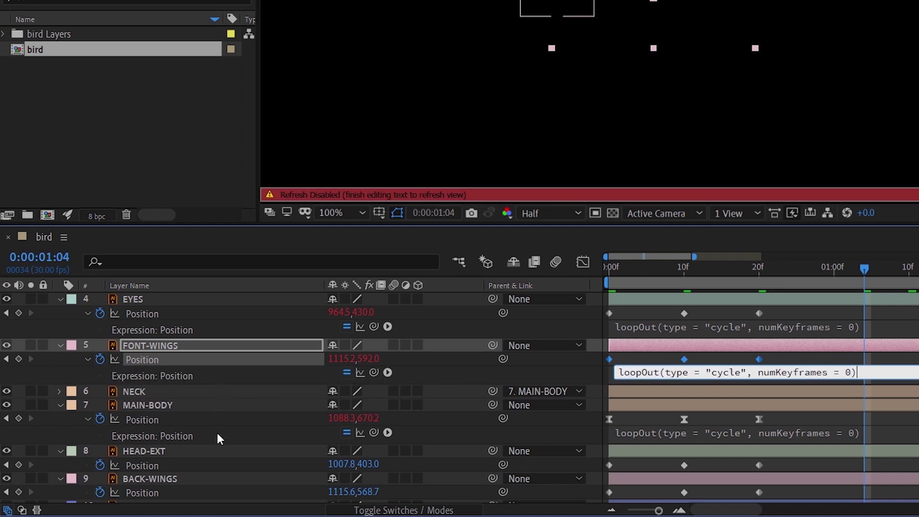
Step: Add the copied loopOut expression to the Position of the HEAD-EXT, BACK-WINGS and BECK layers
{"action": "scroll", "coordinate": [217, 435], "scroll_direction": "down", "scroll_amount": 2}
{"action": "scroll", "coordinate": [218, 435], "scroll_direction": "down", "scroll_amount": 2}
{"action": "left_click", "coordinate": [99, 383], "text": "alt"}
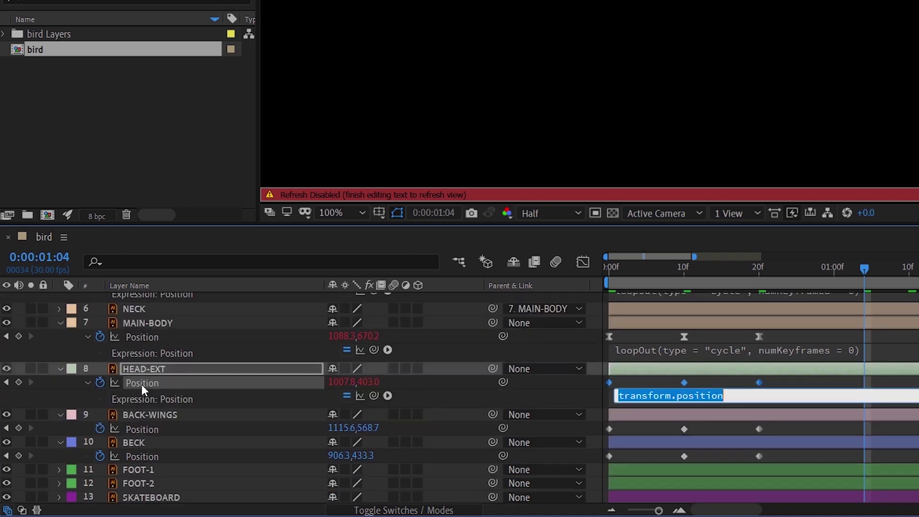
{"action": "key", "text": "ctrl+v"}
{"action": "scroll", "coordinate": [207, 400], "scroll_direction": "down", "scroll_amount": 2}
{"action": "left_click", "coordinate": [100, 388], "text": "alt"}
{"action": "key", "text": "ctrl+v"}
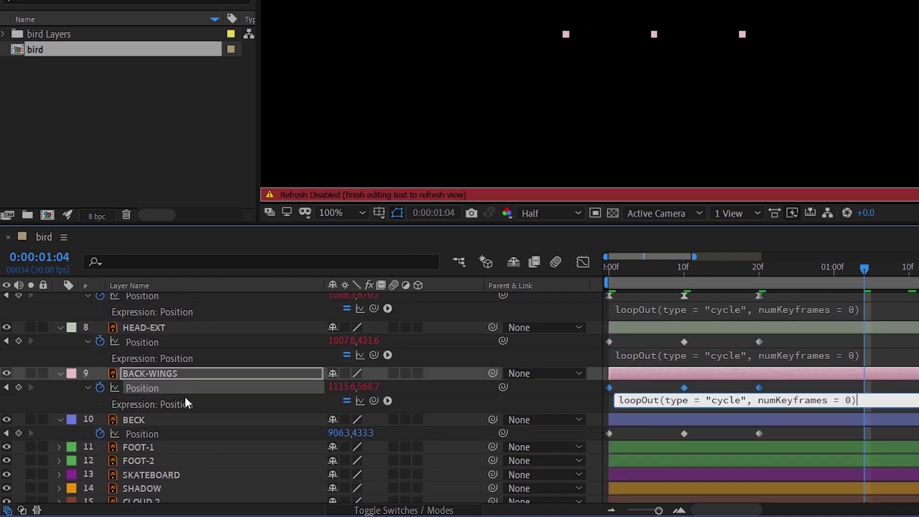
{"action": "left_click", "coordinate": [101, 435], "text": "alt"}
{"action": "key", "text": "ctrl+v"}
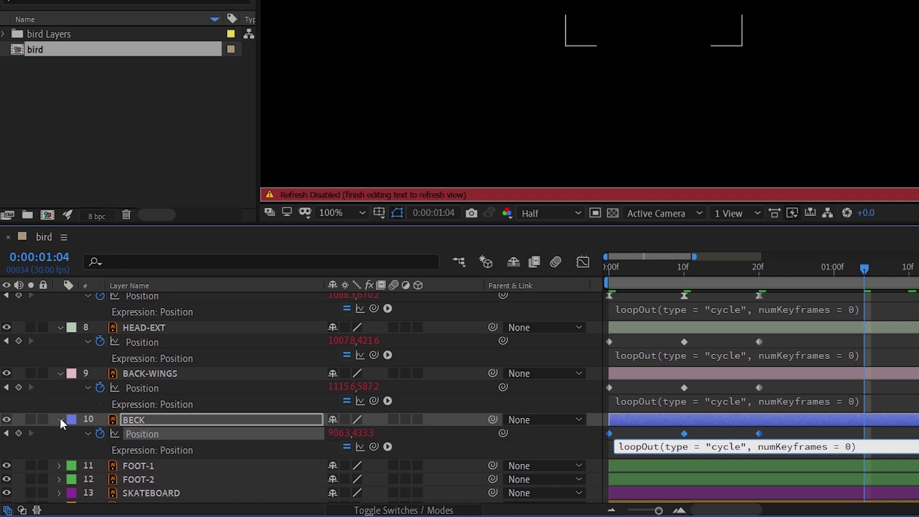
{"action": "key", "text": "KP_Enter"}
Step: Collapse the expanded properties of the animated body-part layers, from BECK up to EYES
{"action": "left_click", "coordinate": [59, 420]}
{"action": "left_click", "coordinate": [61, 373]}
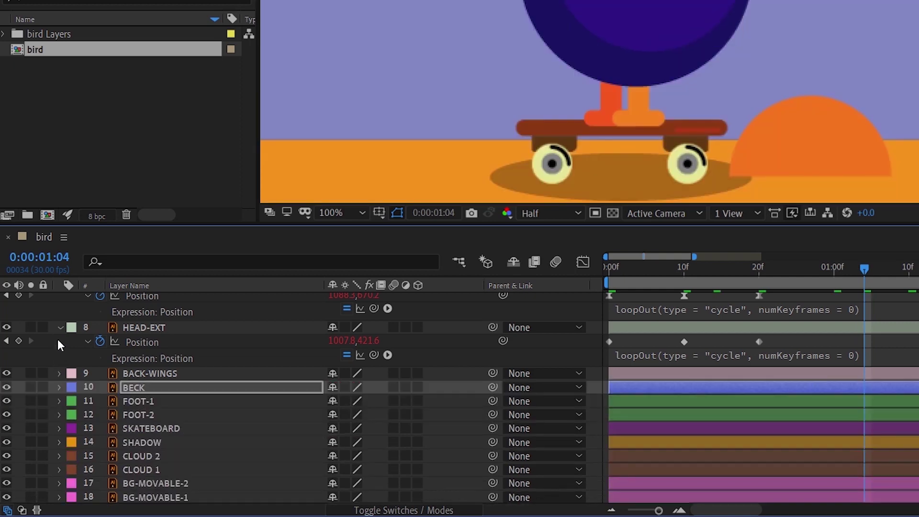
{"action": "left_click", "coordinate": [59, 329]}
{"action": "left_click", "coordinate": [59, 340]}
{"action": "scroll", "coordinate": [59, 336], "scroll_direction": "up", "scroll_amount": 3}
{"action": "left_click", "coordinate": [59, 316]}
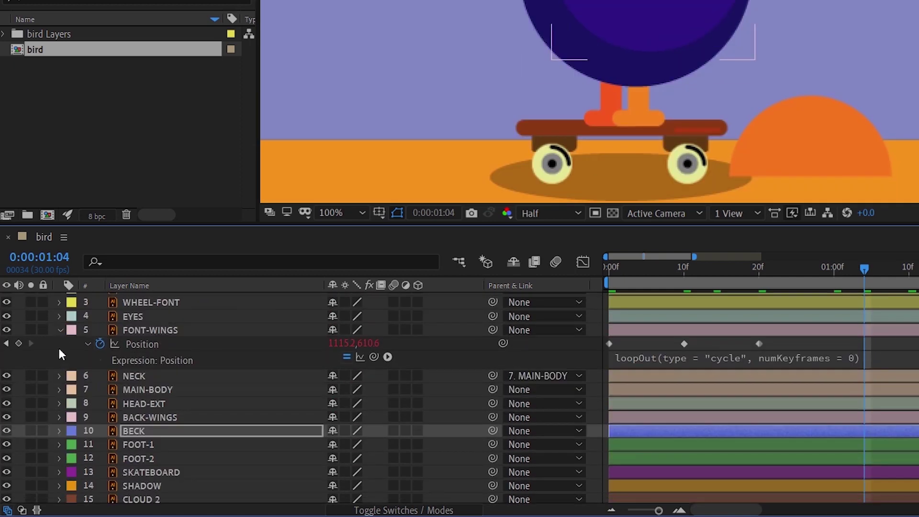
{"action": "left_click", "coordinate": [58, 330]}
{"action": "scroll", "coordinate": [111, 365], "scroll_direction": "up", "scroll_amount": 2}
Step: Fit the whole composition in the view and preview the looping bird from the start
{"action": "left_click_drag", "start_coordinate": [638, 273], "coordinate": [562, 268]}
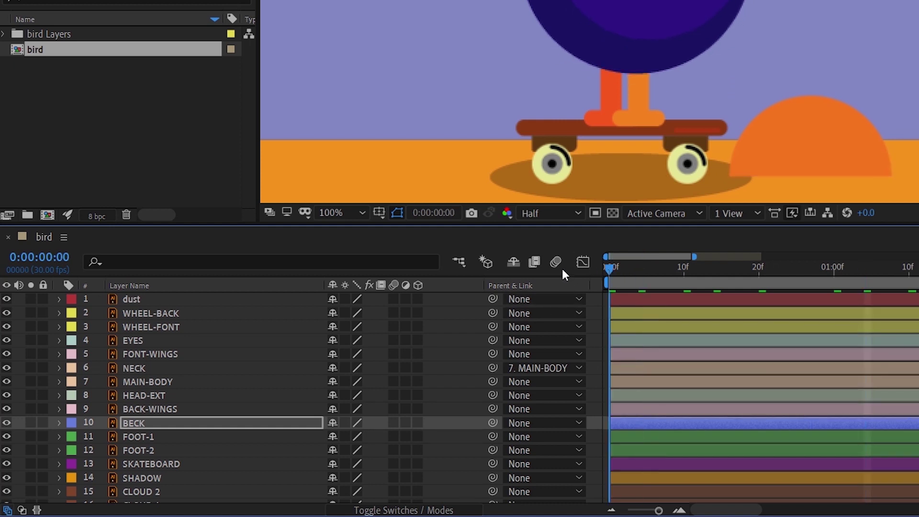
{"action": "left_click", "coordinate": [341, 213]}
{"action": "left_click", "coordinate": [340, 228]}
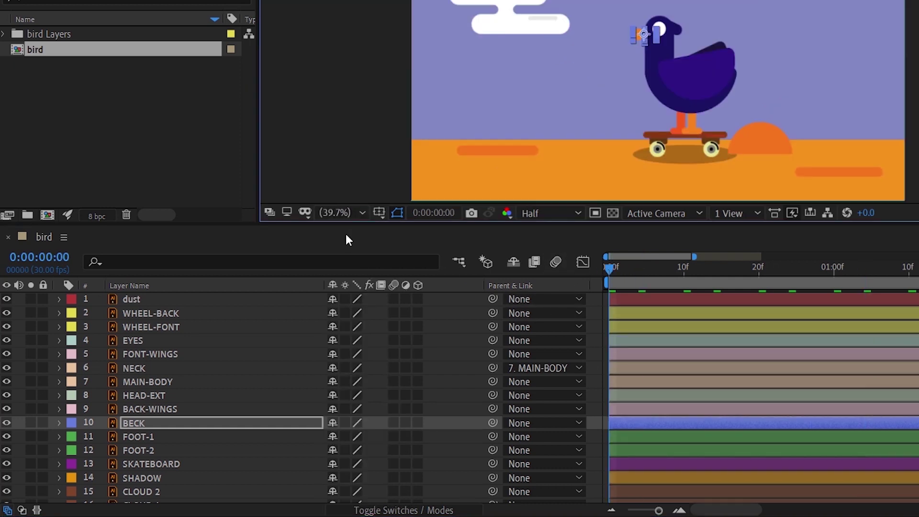
{"action": "key", "text": "space"}
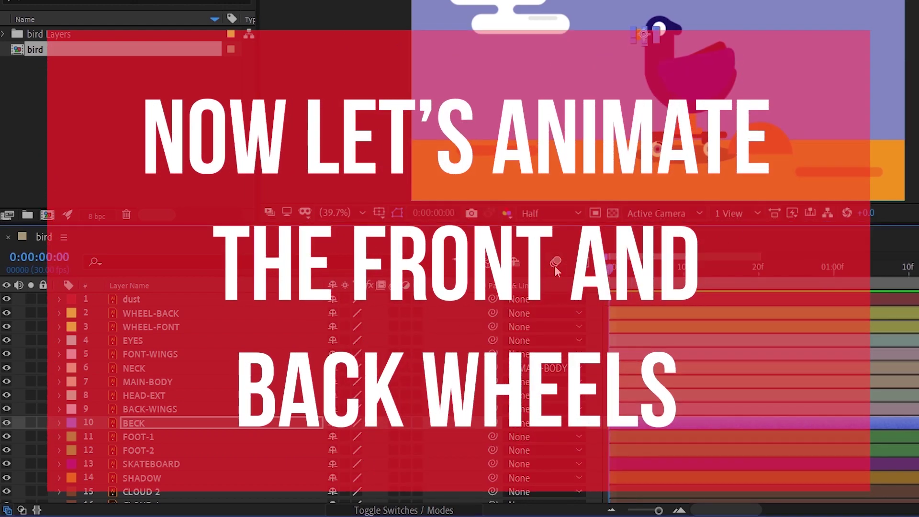
Step: Show the Rotation property of the WHEEL-BACK and WHEEL-FONT layers and enlarge the view of the wheels
{"action": "left_click", "coordinate": [165, 313]}
{"action": "left_click", "coordinate": [165, 327]}
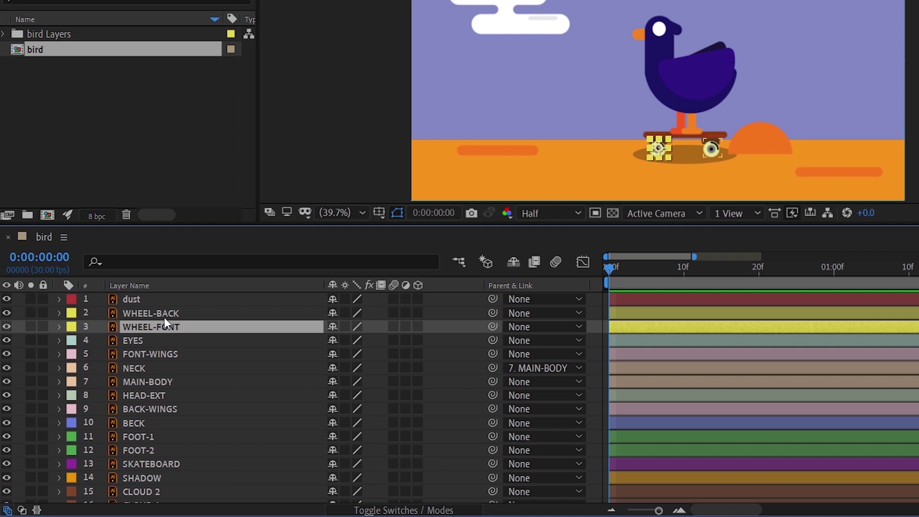
{"action": "left_click", "coordinate": [165, 313], "text": "shift"}
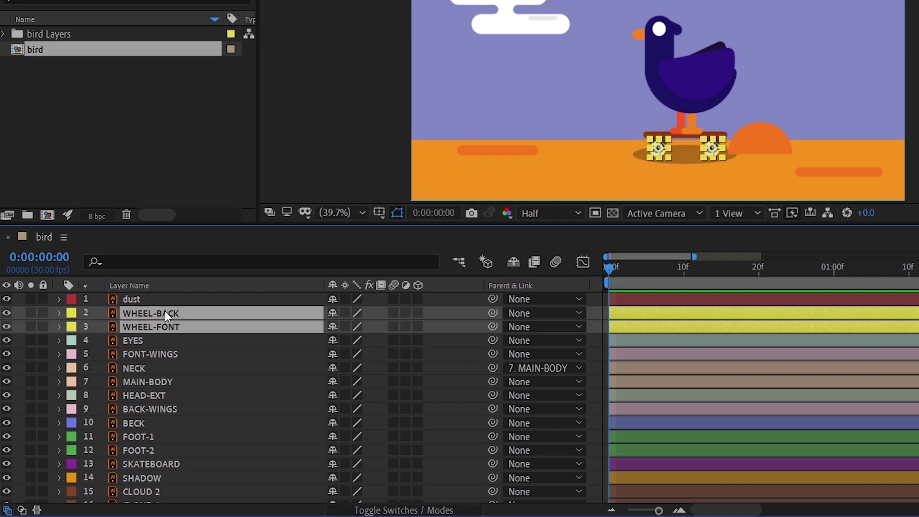
{"action": "key", "text": "r"}
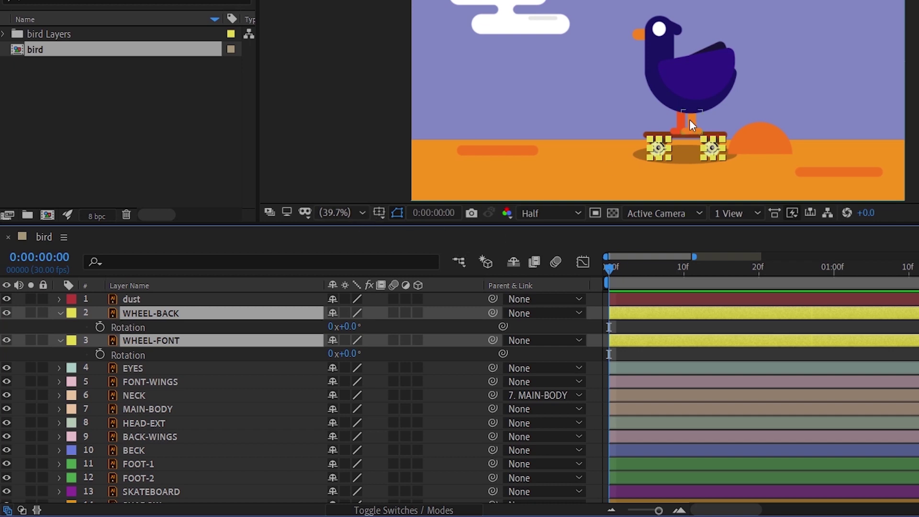
{"action": "scroll", "coordinate": [690, 119], "scroll_direction": "up", "scroll_amount": 3}
{"action": "scroll", "coordinate": [548, 102], "scroll_direction": "down", "scroll_amount": 3}
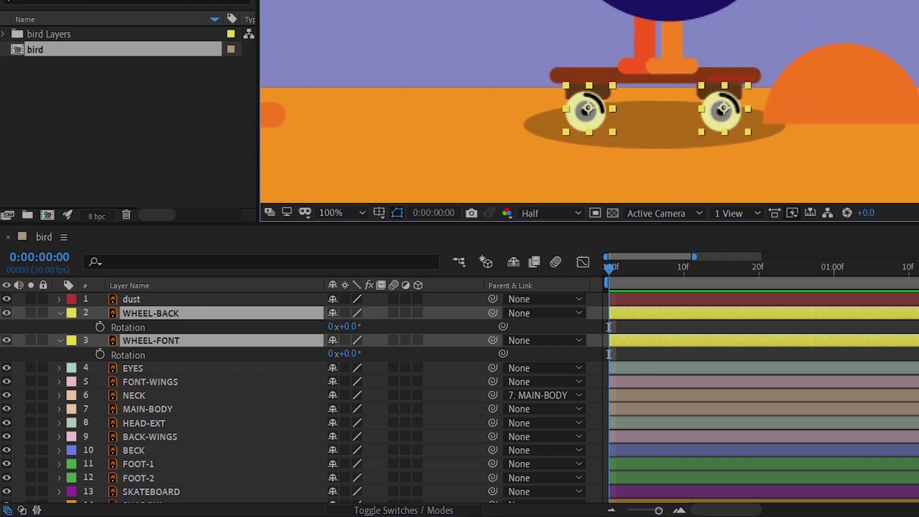
{"action": "scroll", "coordinate": [484, 72], "scroll_direction": "down", "scroll_amount": 3}
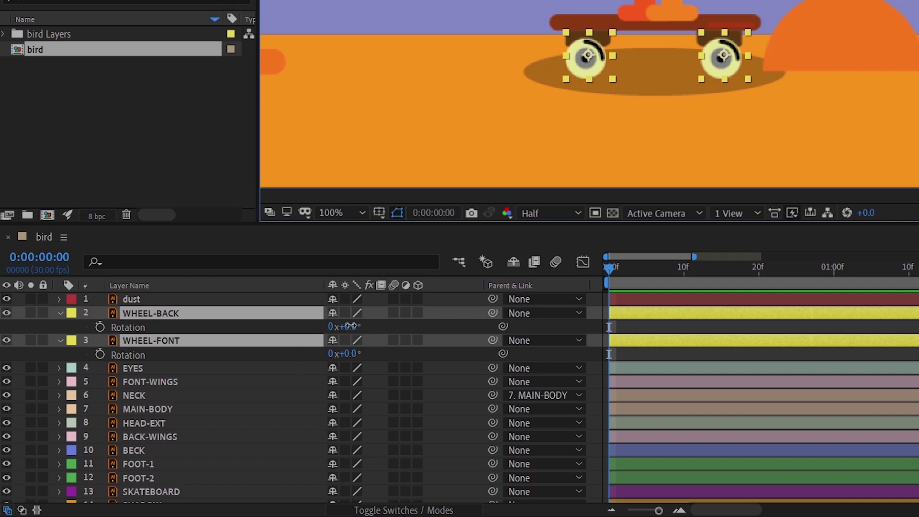
Step: Try rotating both wheel layers to about -27° and reset their Rotation to 0°
{"action": "left_click_drag", "start_coordinate": [347, 326], "coordinate": [328, 326]}
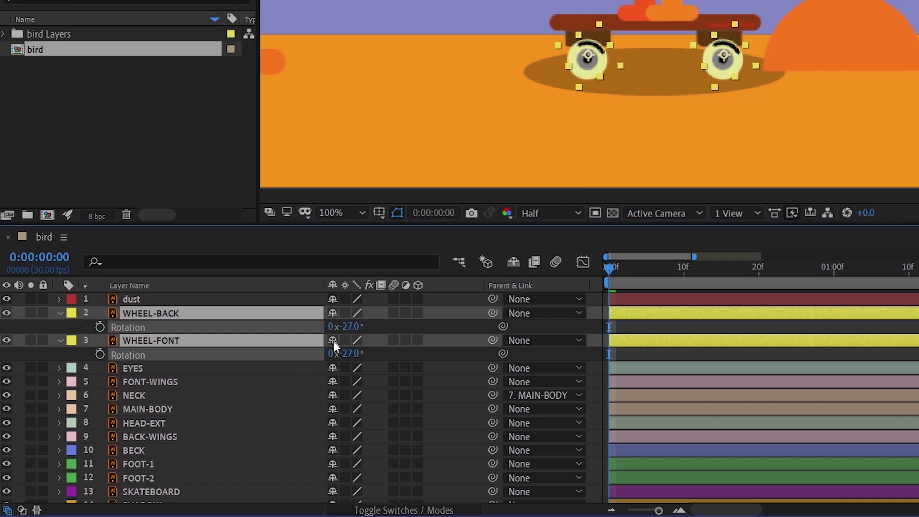
{"action": "left_click", "coordinate": [351, 326]}
{"action": "type", "text": "0"}
{"action": "key", "text": "Return"}
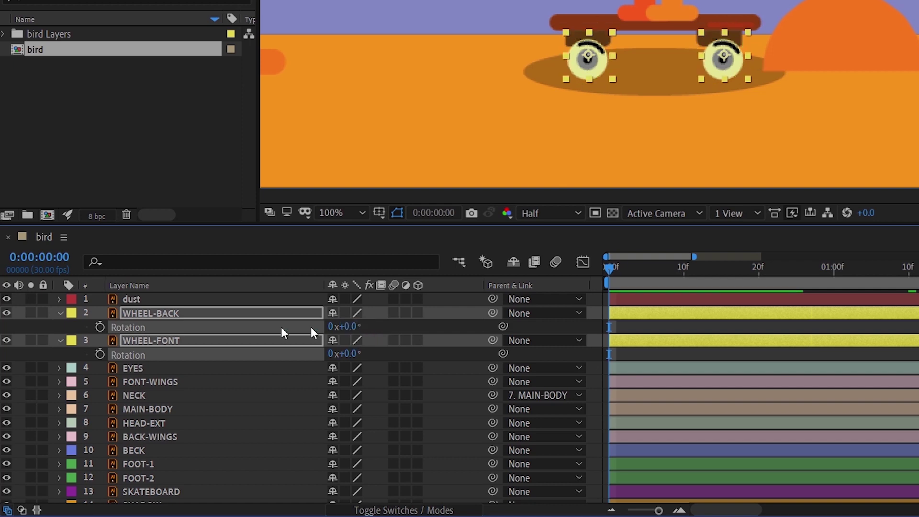
Step: Keyframe both wheel layers' Rotation at 0° on frame 0 and at about -1x-77° on frame 20
{"action": "left_click", "coordinate": [100, 326]}
{"action": "left_click", "coordinate": [100, 354]}
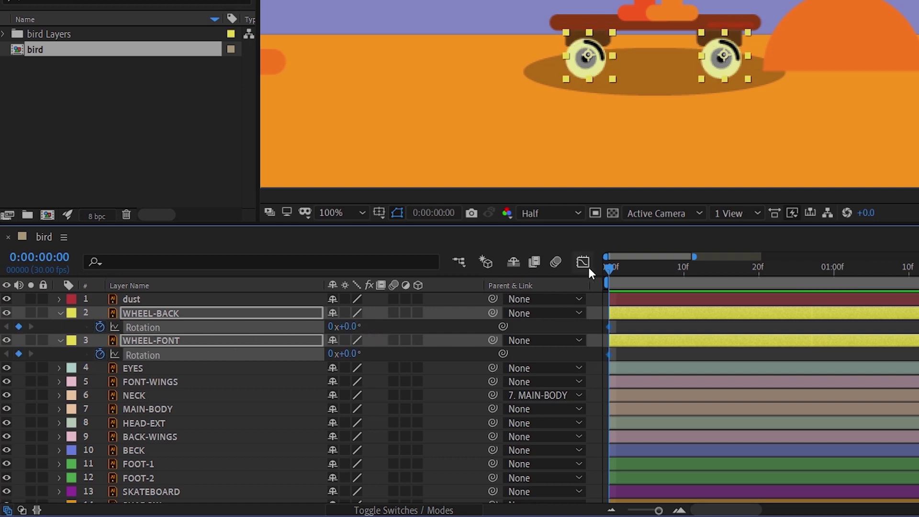
{"action": "left_click_drag", "start_coordinate": [608, 267], "coordinate": [759, 268]}
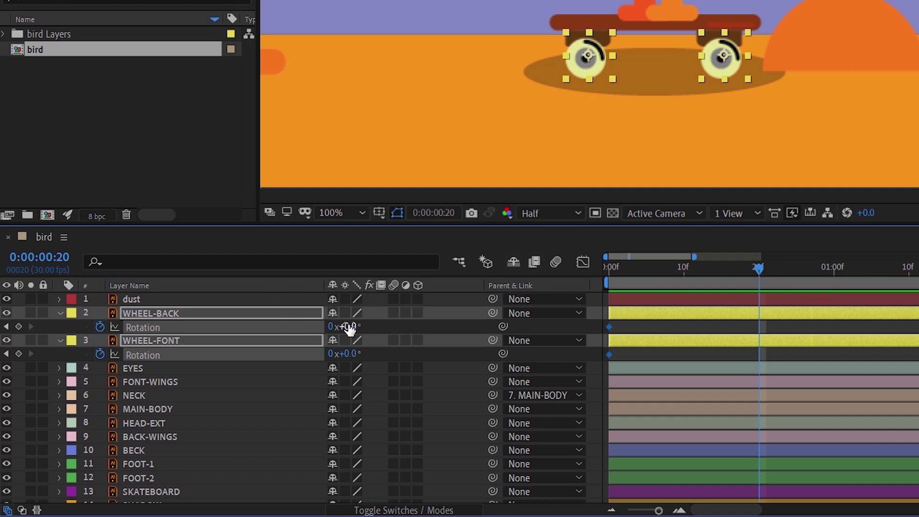
{"action": "left_click_drag", "start_coordinate": [352, 330], "coordinate": [5, 327]}
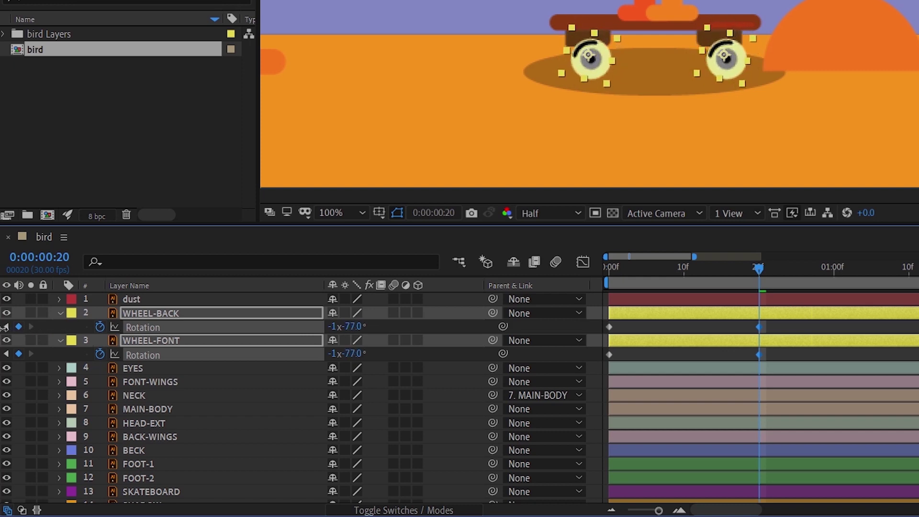
Step: Scrub through the wheel spin and set both wheels' Rotation at frame 20 to about -1x-221°
{"action": "left_click_drag", "start_coordinate": [619, 270], "coordinate": [760, 270]}
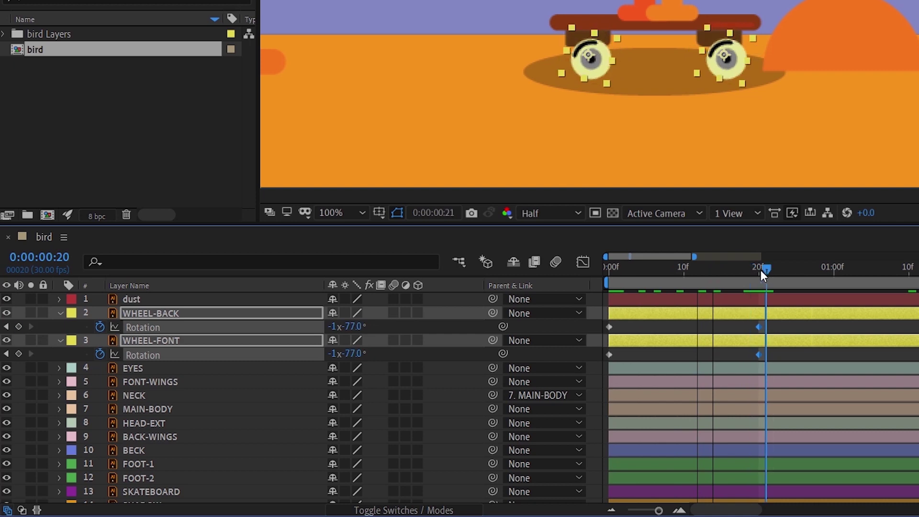
{"action": "left_click_drag", "start_coordinate": [349, 318], "coordinate": [236, 323]}
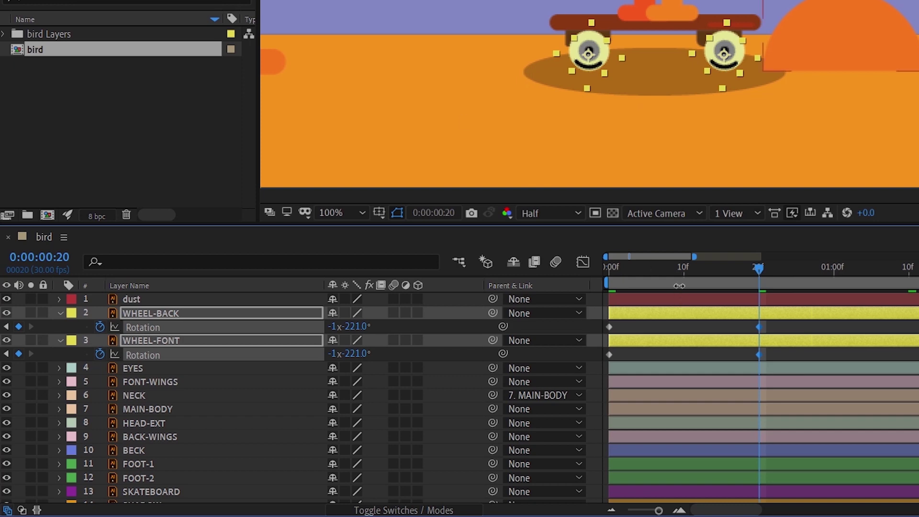
{"action": "key", "text": "Home"}
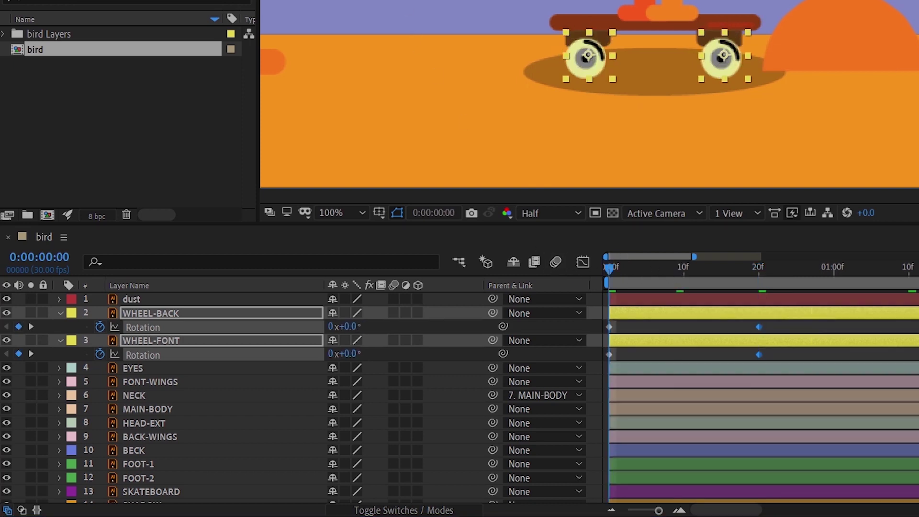
Step: Move the anchor points of the WHEEL-FONT and WHEEL-BACK layers to the centres of their wheel hubs
{"action": "left_click", "coordinate": [587, 53]}
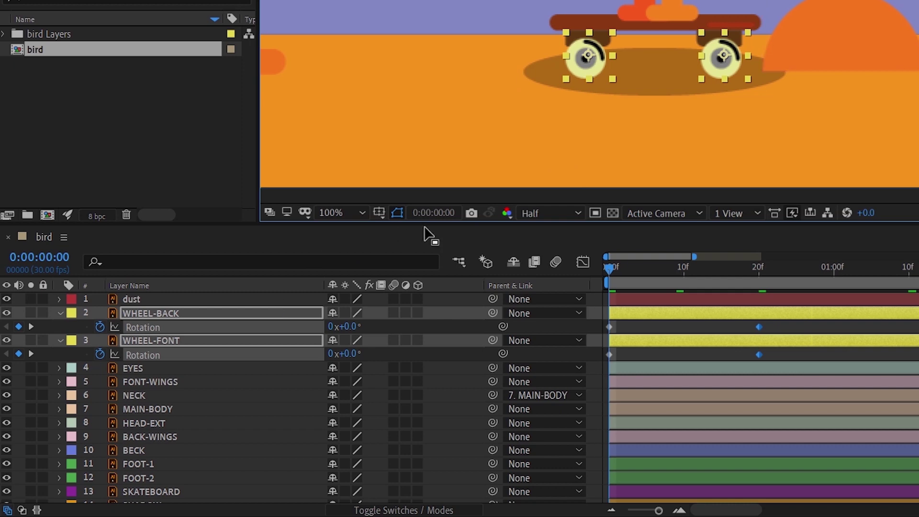
{"action": "key", "text": "period"}
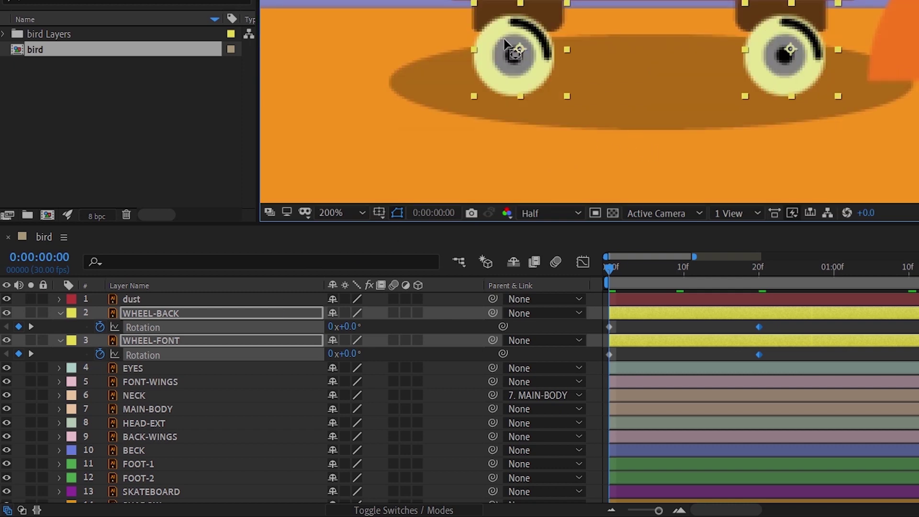
{"action": "left_click", "coordinate": [222, 341]}
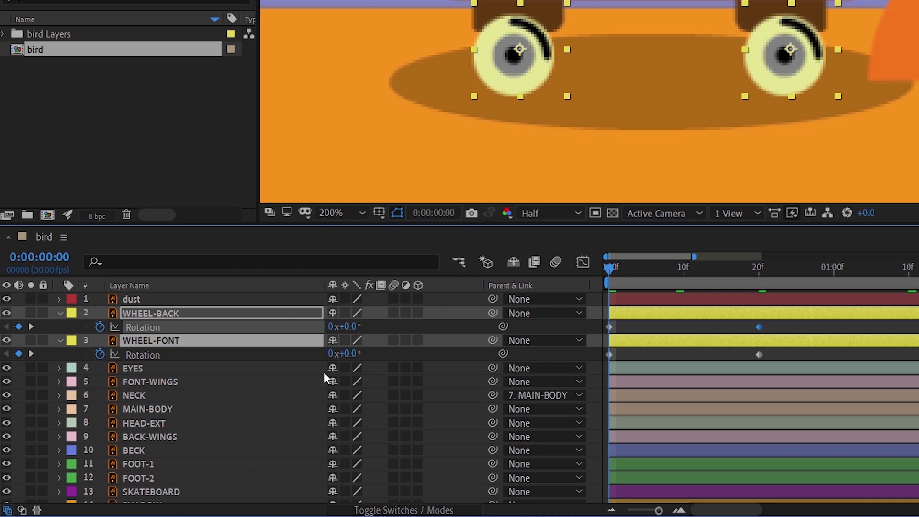
{"action": "left_click", "coordinate": [322, 369]}
{"action": "left_click", "coordinate": [238, 341]}
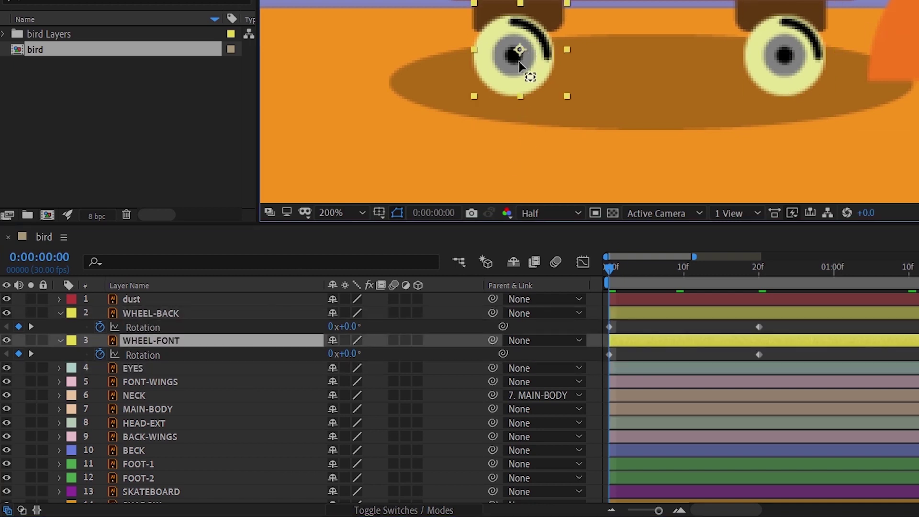
{"action": "left_click_drag", "start_coordinate": [520, 61], "coordinate": [515, 57]}
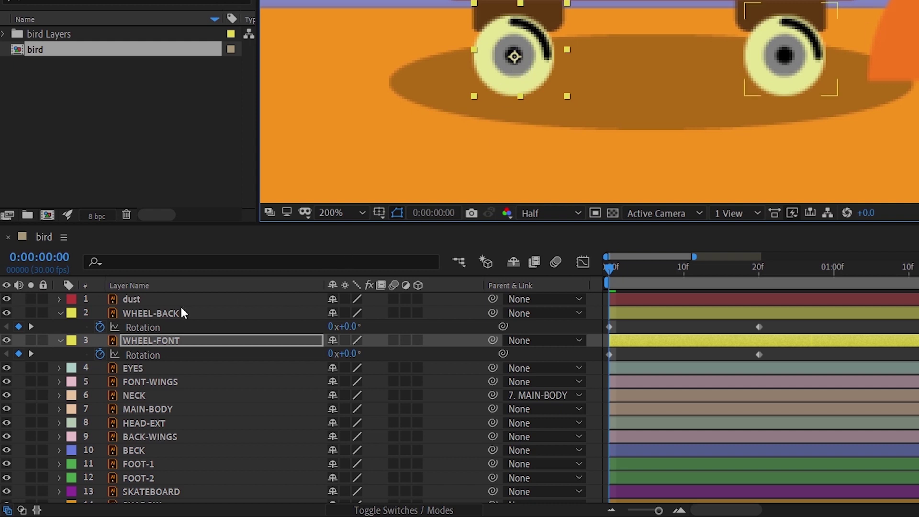
{"action": "left_click", "coordinate": [785, 28]}
{"action": "left_click_drag", "start_coordinate": [790, 49], "coordinate": [785, 57]}
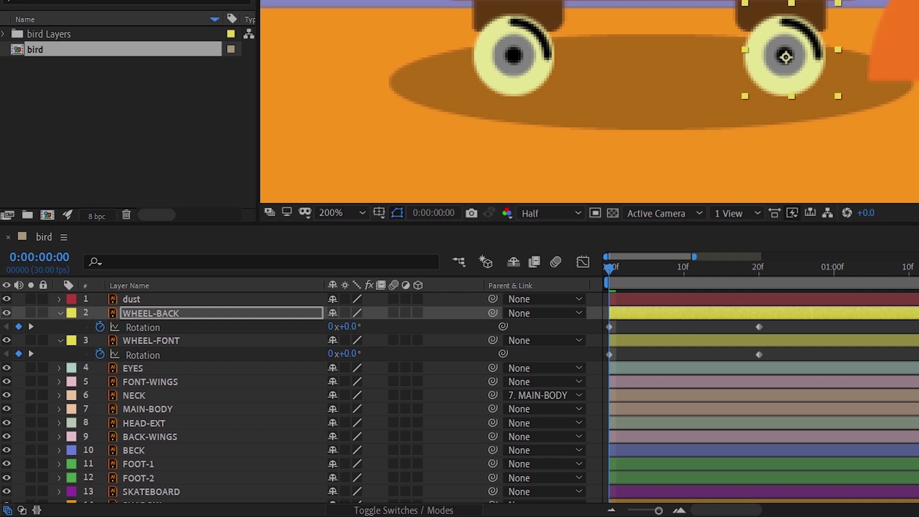
Step: Add the expression loopOut(type = "cycle", numKeyframes = 0) to the Rotation of WHEEL-FONT and WHEEL-BACK, and collapse both layers
{"action": "left_click", "coordinate": [100, 354], "text": "alt"}
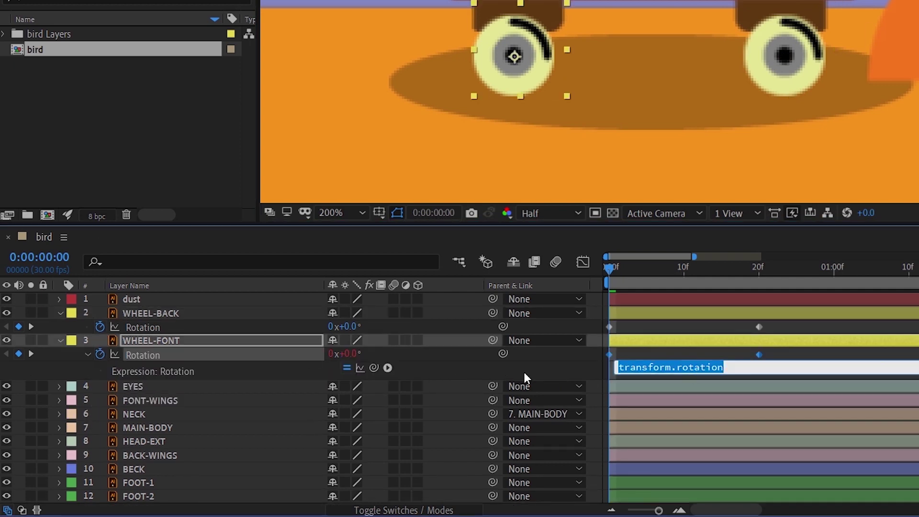
{"action": "type", "text": "loopOut(type = \"cycle\", numKeyframes = 0)"}
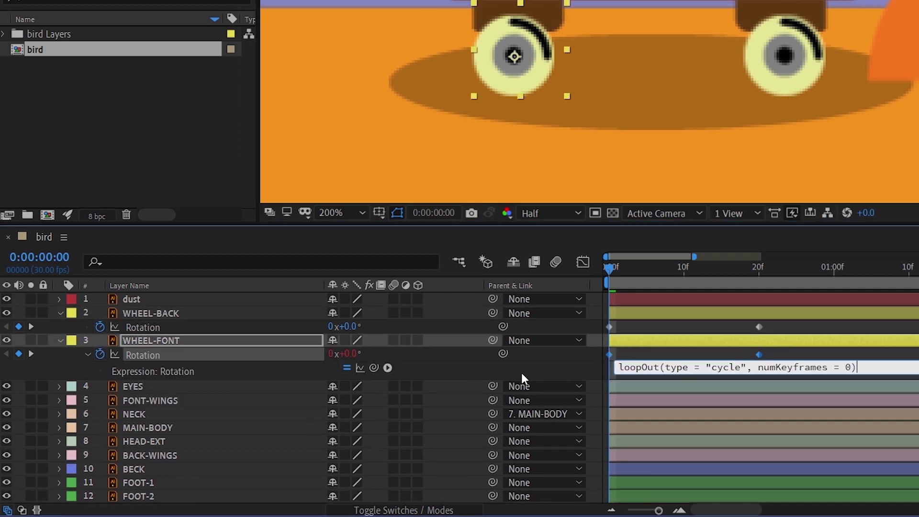
{"action": "left_click", "coordinate": [99, 326], "text": "alt"}
{"action": "type", "text": "loopOut(type = \"cycle\", numKeyframes = 0)"}
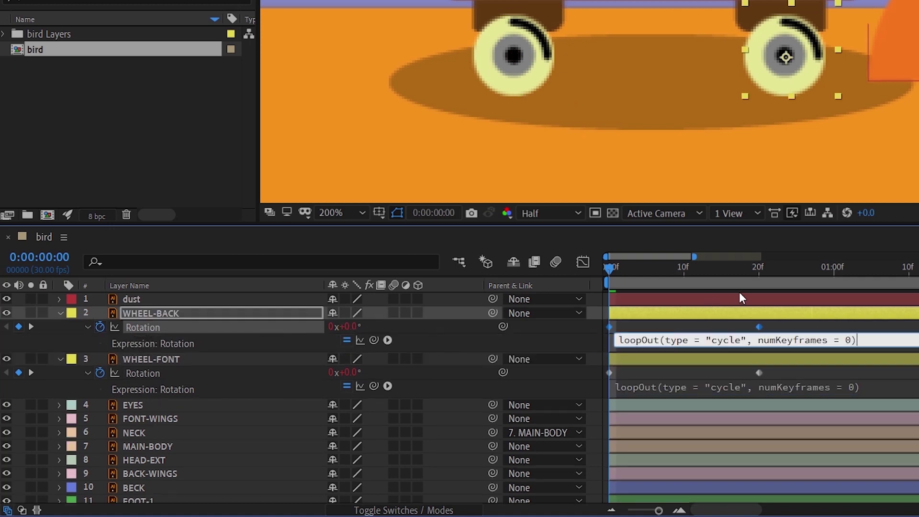
{"action": "left_click", "coordinate": [682, 288]}
{"action": "left_click", "coordinate": [59, 314]}
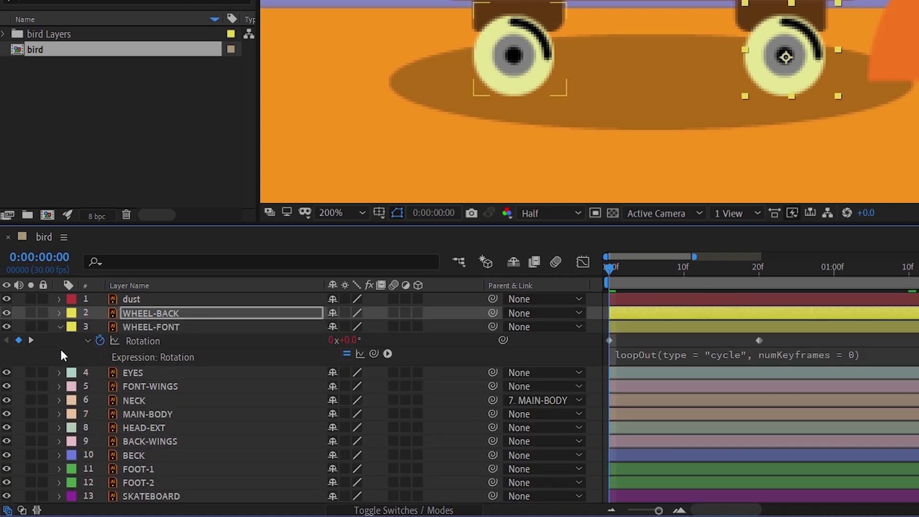
{"action": "left_click", "coordinate": [60, 327]}
Step: Fit the composition in the viewer, preview the looping wheel spin, and return to frame 0
{"action": "left_click", "coordinate": [340, 217]}
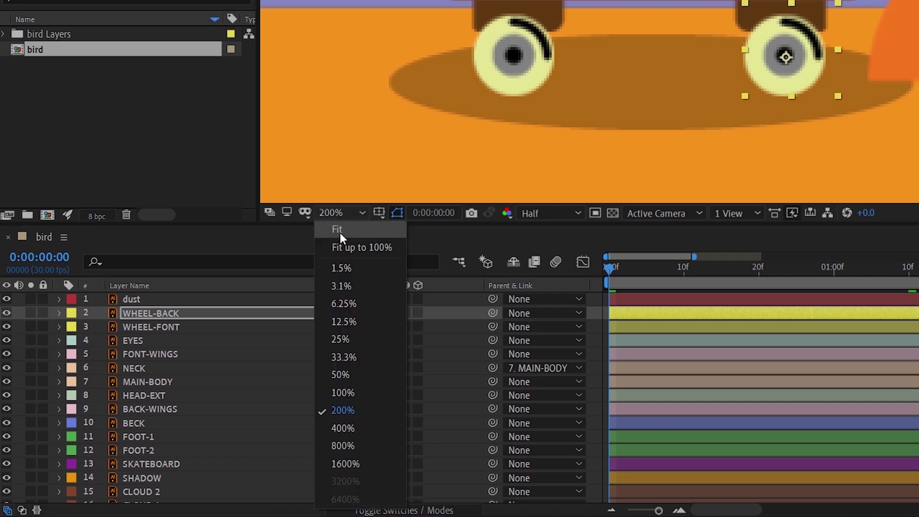
{"action": "left_click", "coordinate": [340, 233]}
{"action": "key", "text": "space"}
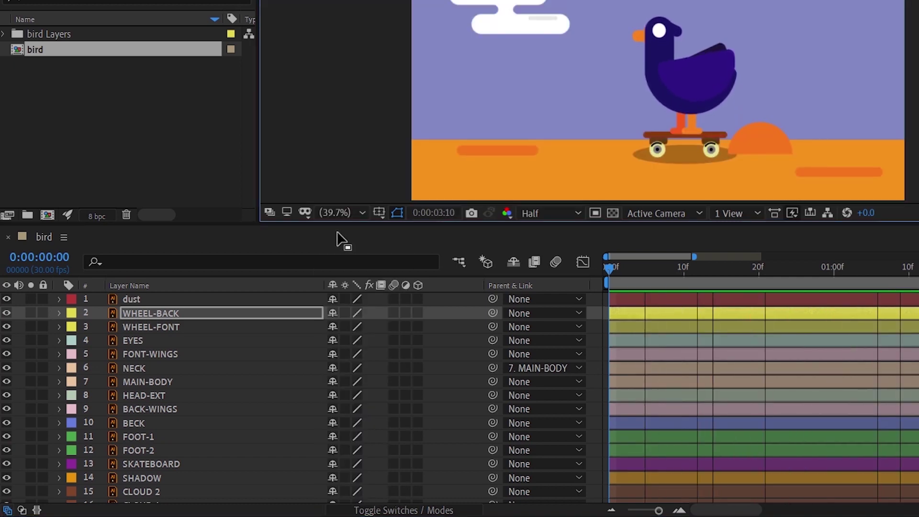
{"action": "key", "text": "space"}
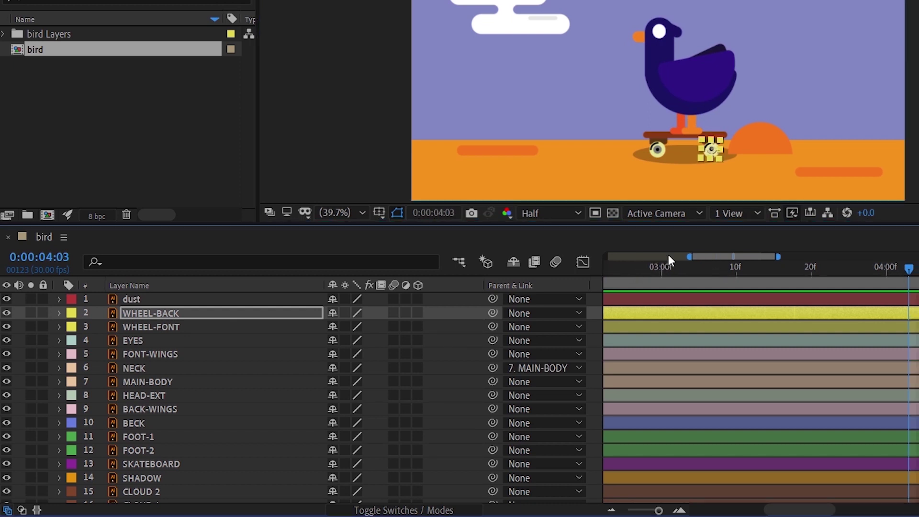
{"action": "left_click_drag", "start_coordinate": [610, 266], "coordinate": [556, 266]}
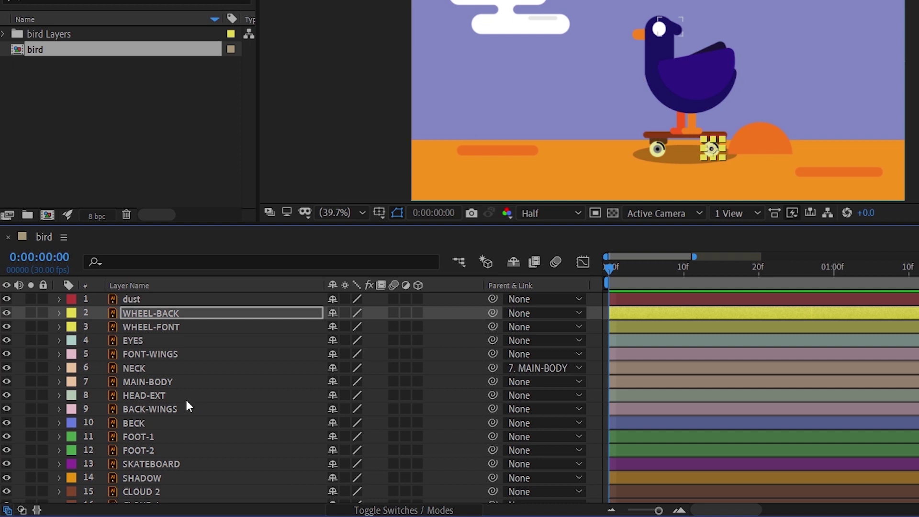
Step: Maximize the timeline and reveal the keyframes of EYES, FONT-WINGS, MAIN-BODY, HEAD-EXT, BACK-WINGS and BECK
{"action": "left_click", "coordinate": [188, 341]}
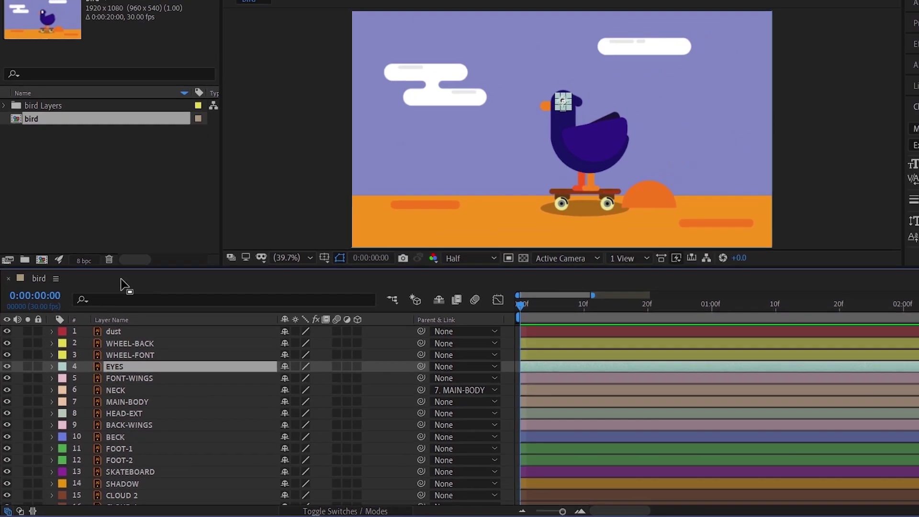
{"action": "key", "text": "grave"}
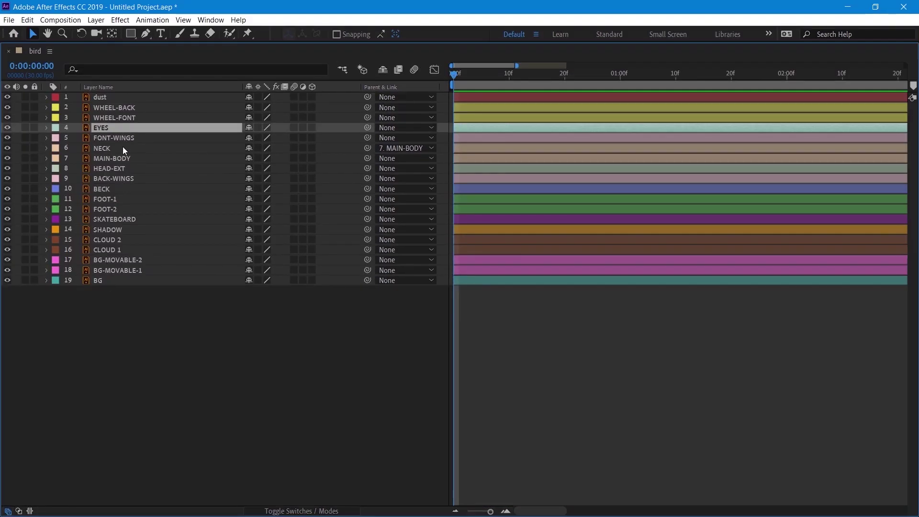
{"action": "left_click", "coordinate": [121, 160], "text": "ctrl"}
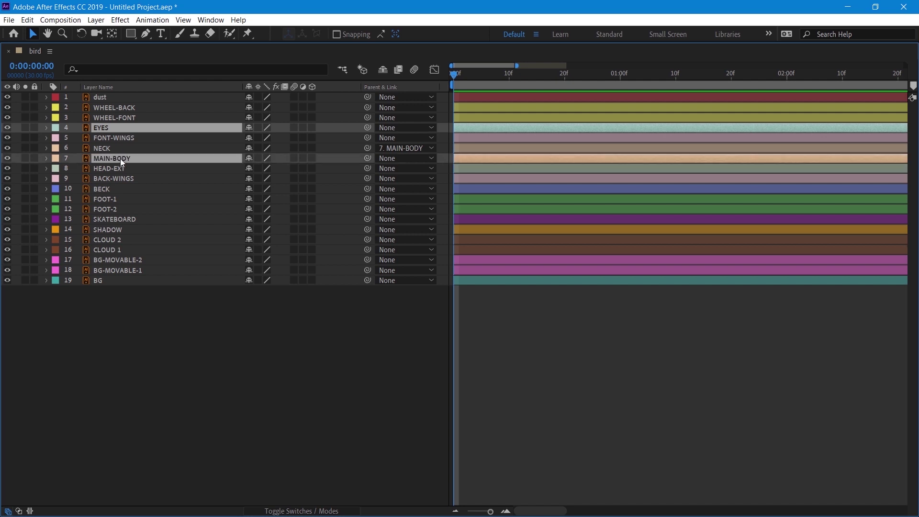
{"action": "left_click", "coordinate": [121, 169], "text": "ctrl"}
{"action": "left_click", "coordinate": [123, 179], "text": "ctrl"}
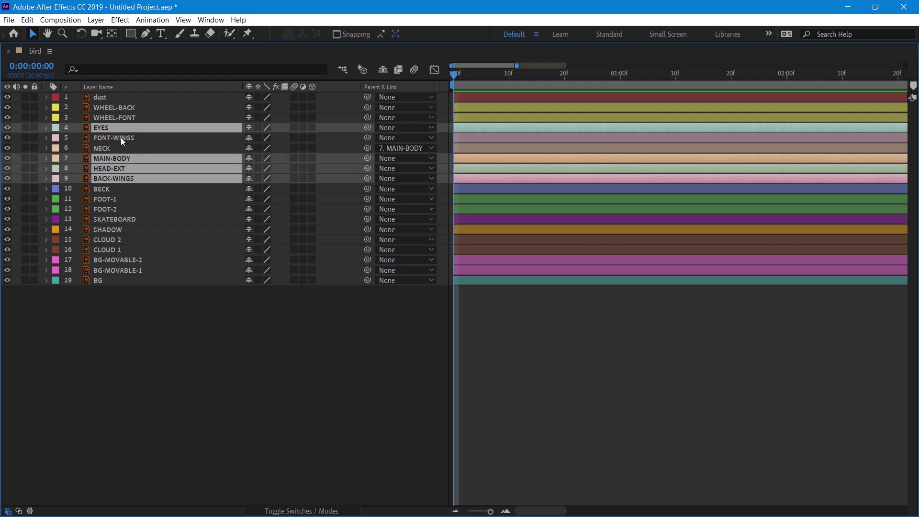
{"action": "left_click", "coordinate": [123, 138], "text": "ctrl"}
{"action": "left_click", "coordinate": [121, 190], "text": "ctrl"}
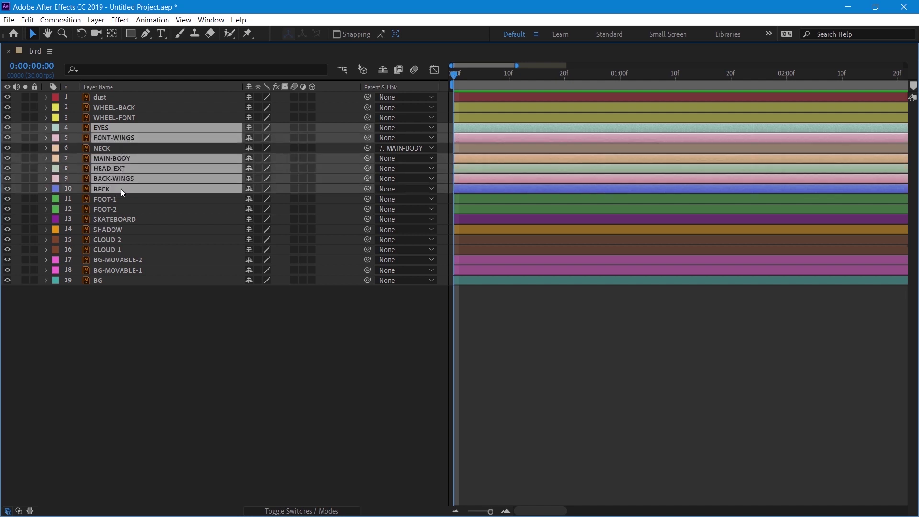
{"action": "key", "text": "u"}
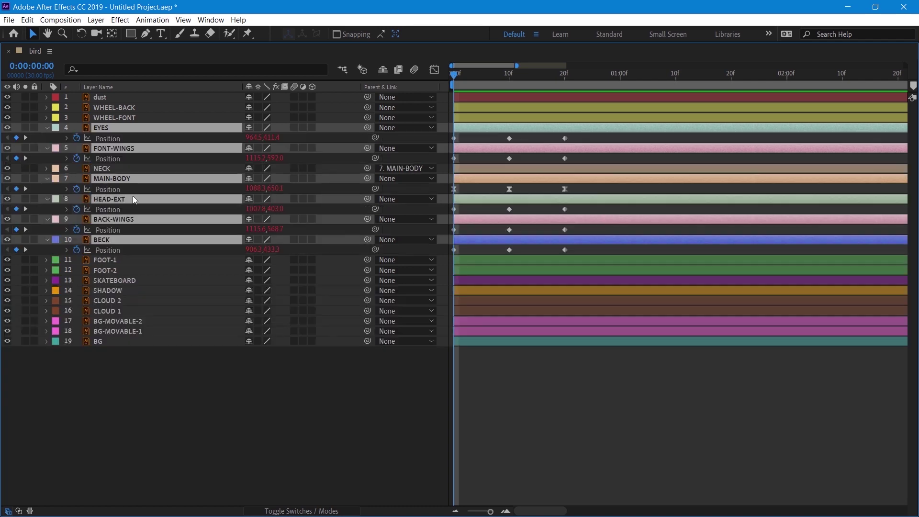
{"action": "left_click", "coordinate": [248, 389]}
Step: Apply Easy Ease to all Position keyframes of the EYES and FONT-WINGS layers
{"action": "left_click_drag", "start_coordinate": [588, 141], "coordinate": [448, 139]}
{"action": "right_click", "coordinate": [509, 138]}
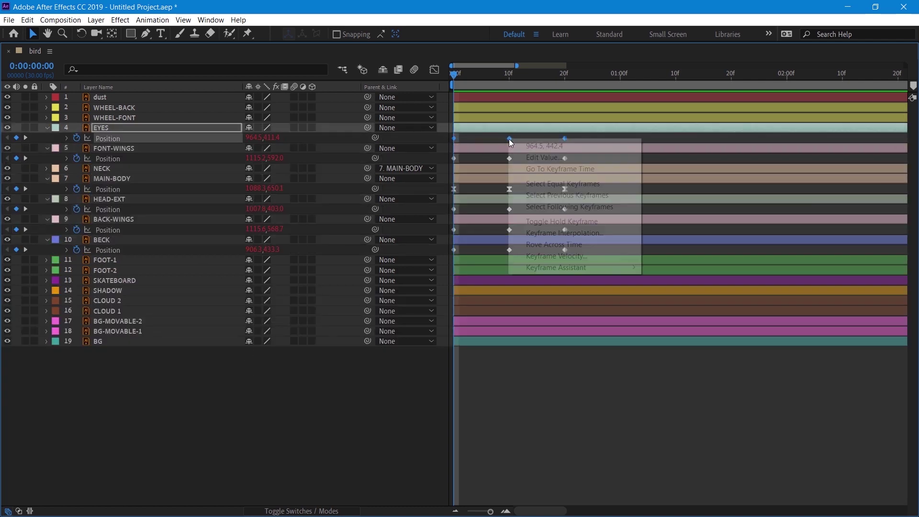
{"action": "mouse_move", "coordinate": [574, 264]}
{"action": "left_click", "coordinate": [663, 302]}
{"action": "left_click_drag", "start_coordinate": [596, 155], "coordinate": [486, 159]}
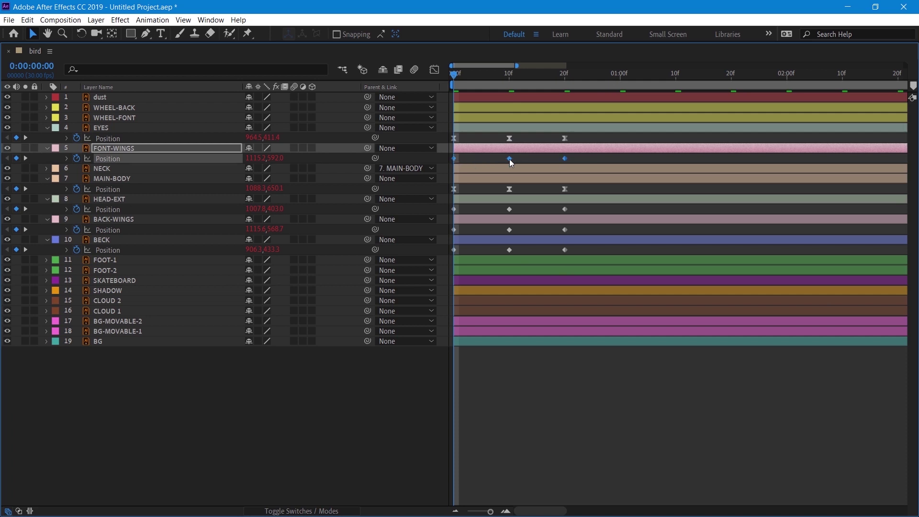
{"action": "right_click", "coordinate": [510, 159]}
{"action": "mouse_move", "coordinate": [589, 231]}
{"action": "left_click", "coordinate": [670, 322]}
Step: Apply Easy Ease to all Position keyframes of the HEAD-EXT, BACK-WINGS and BECK layers
{"action": "left_click_drag", "start_coordinate": [601, 205], "coordinate": [452, 216]}
{"action": "right_click", "coordinate": [510, 209]}
{"action": "mouse_move", "coordinate": [566, 337]}
{"action": "left_click", "coordinate": [675, 371]}
{"action": "left_click_drag", "start_coordinate": [593, 225], "coordinate": [450, 236]}
{"action": "right_click", "coordinate": [509, 229]}
{"action": "mouse_move", "coordinate": [549, 361]}
{"action": "left_click", "coordinate": [675, 392]}
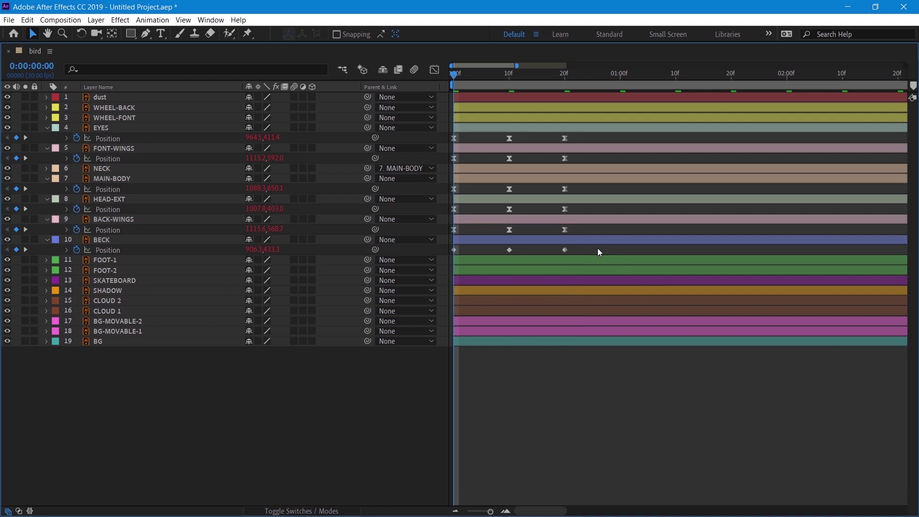
{"action": "left_click_drag", "start_coordinate": [604, 244], "coordinate": [452, 255]}
{"action": "right_click", "coordinate": [510, 250]}
{"action": "mouse_move", "coordinate": [557, 379]}
{"action": "left_click", "coordinate": [675, 413]}
Step: Offset the layers earlier in time: EYES and BECK by 2 frames, FONT-WINGS by 3, HEAD-EXT by 1 and BACK-WINGS by 4
{"action": "left_click_drag", "start_coordinate": [564, 125], "coordinate": [546, 147]}
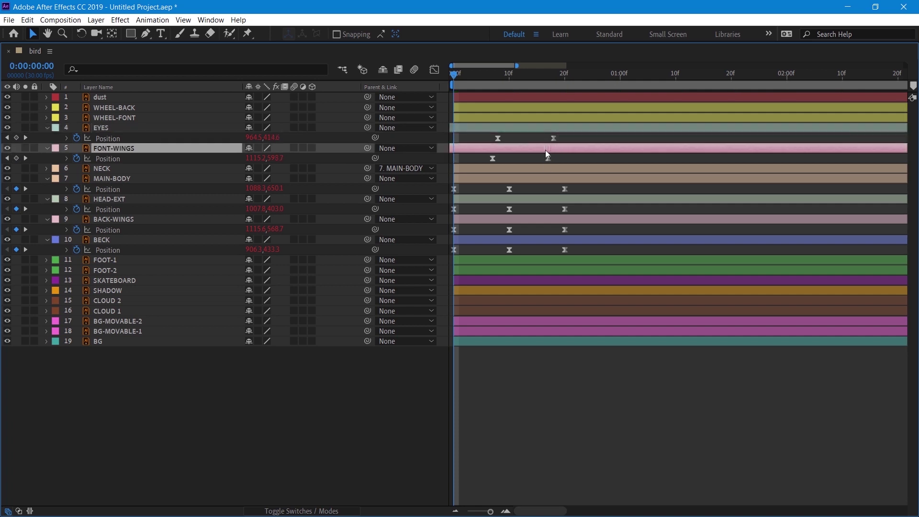
{"action": "left_click", "coordinate": [546, 183]}
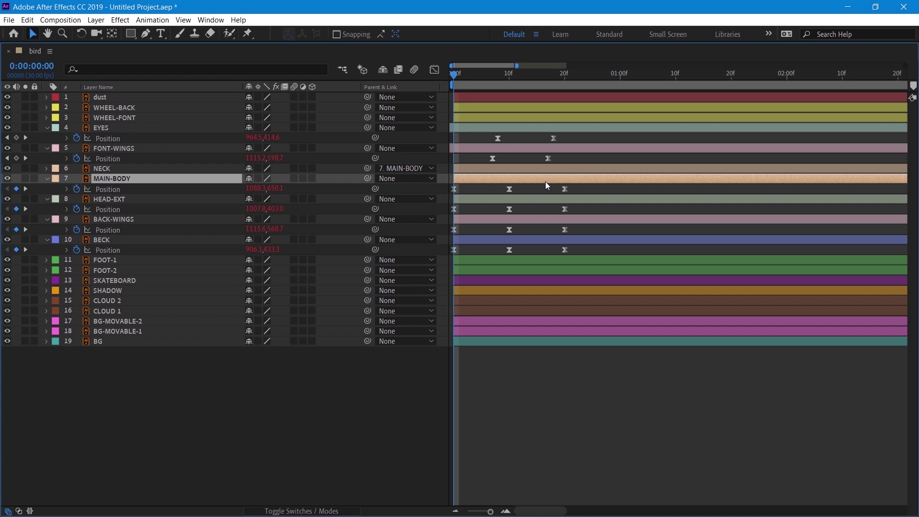
{"action": "left_click", "coordinate": [546, 200]}
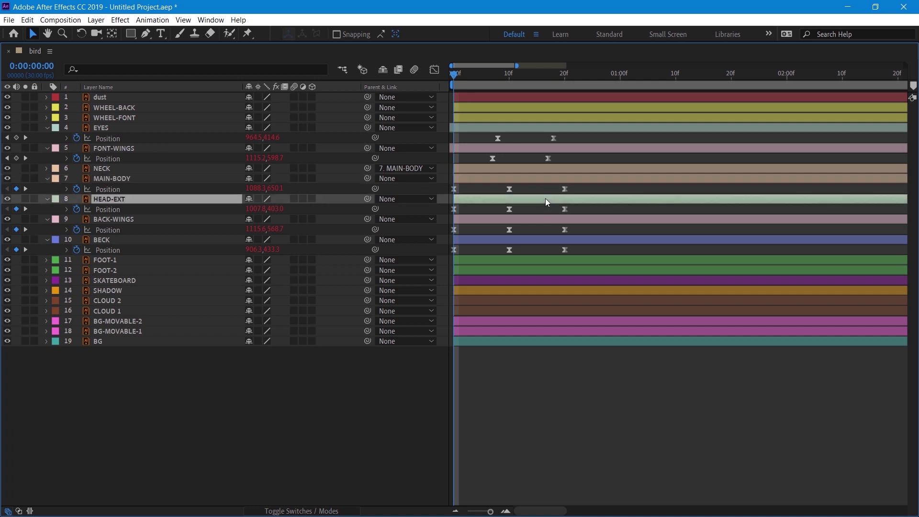
{"action": "left_click_drag", "start_coordinate": [548, 201], "coordinate": [538, 202]}
{"action": "left_click_drag", "start_coordinate": [536, 197], "coordinate": [519, 240]}
{"action": "left_click", "coordinate": [545, 220]}
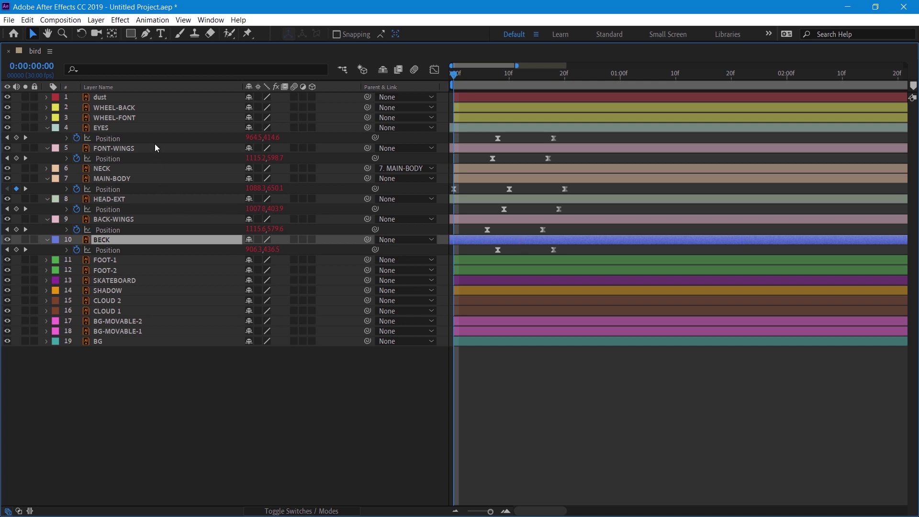
Step: Collapse the Position properties of the six animated body-part layers and restore the timeline to its normal size
{"action": "left_click", "coordinate": [154, 128], "text": "shift"}
{"action": "left_click", "coordinate": [155, 170], "text": "ctrl"}
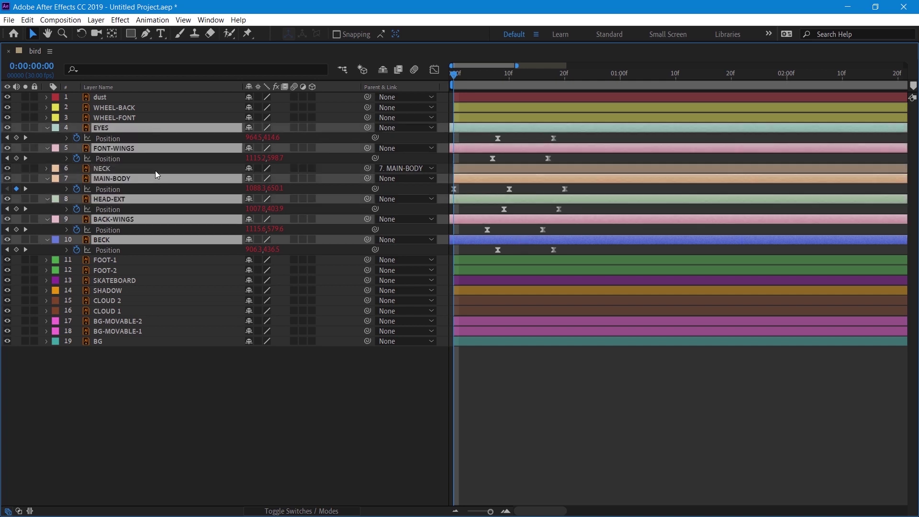
{"action": "key", "text": "p"}
{"action": "key", "text": "grave"}
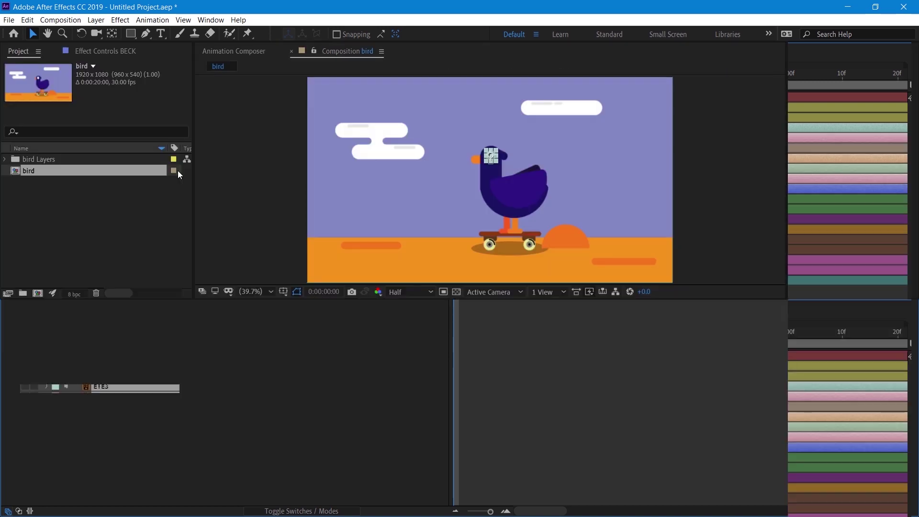
Step: Play back the animation to check the staggered, eased motion of the bird's body parts
{"action": "key", "text": "space"}
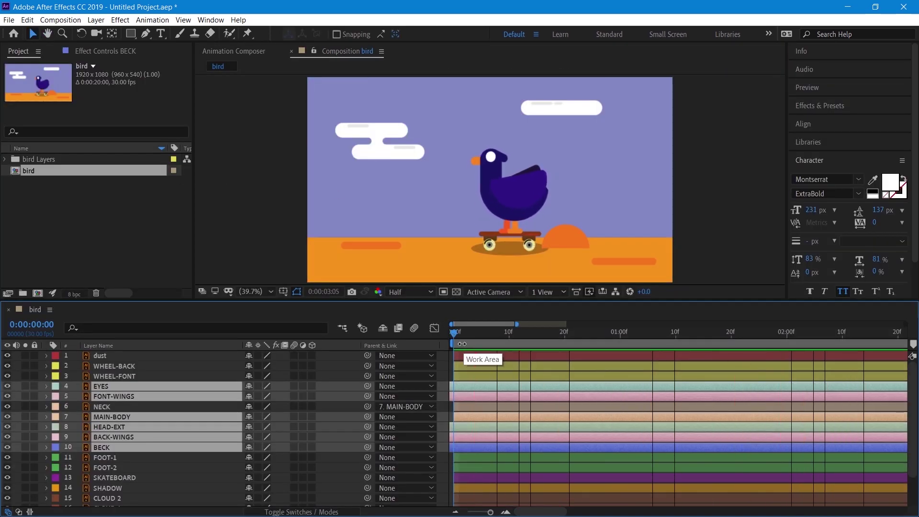
{"action": "key", "text": "space"}
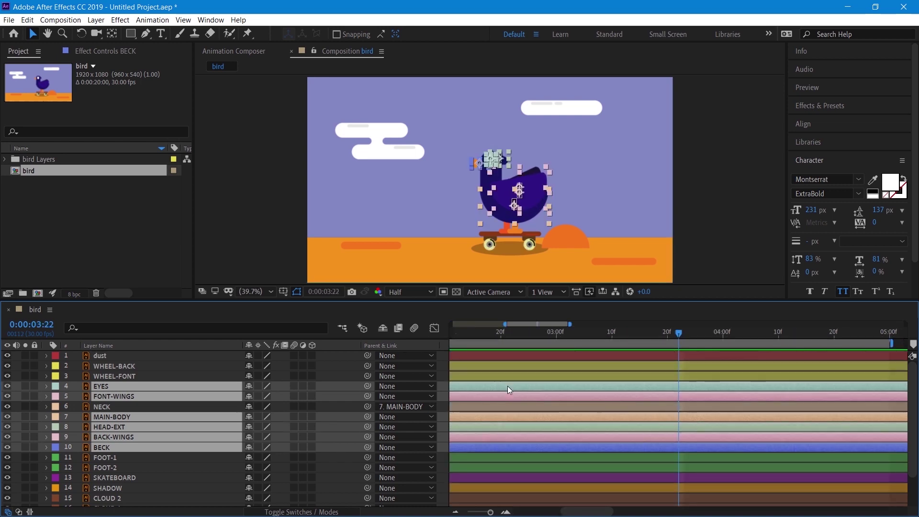
{"action": "left_click", "coordinate": [382, 355]}
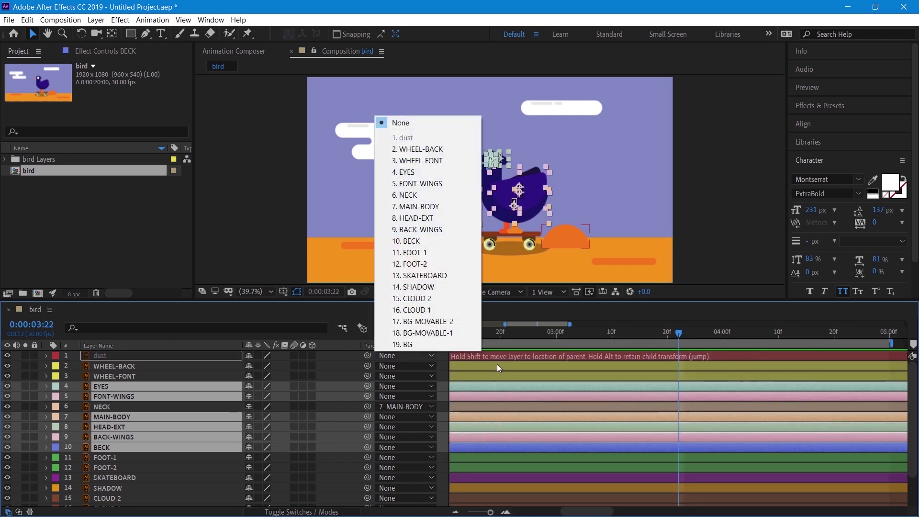
{"action": "left_click", "coordinate": [323, 360]}
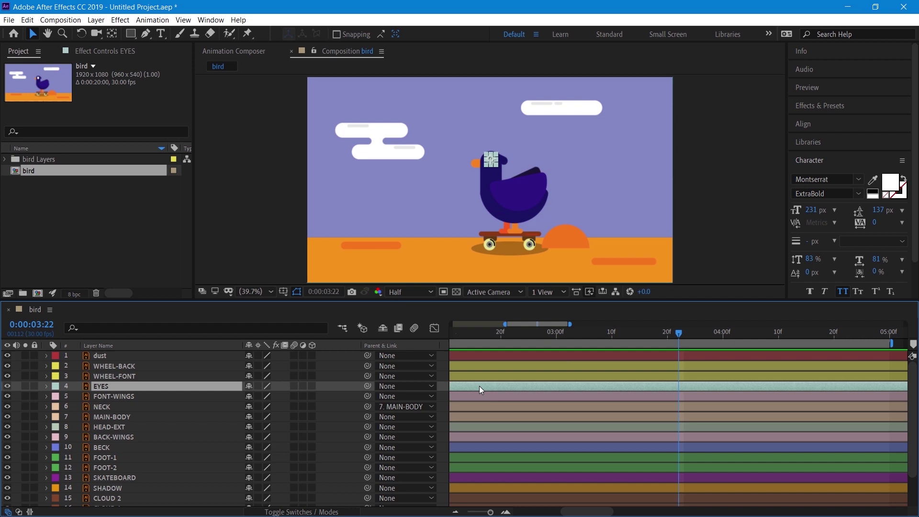
Step: Shift the EYES layer slightly later in time, preview the animation from the start, and return to frame 0
{"action": "left_click_drag", "start_coordinate": [479, 386], "coordinate": [482, 385]}
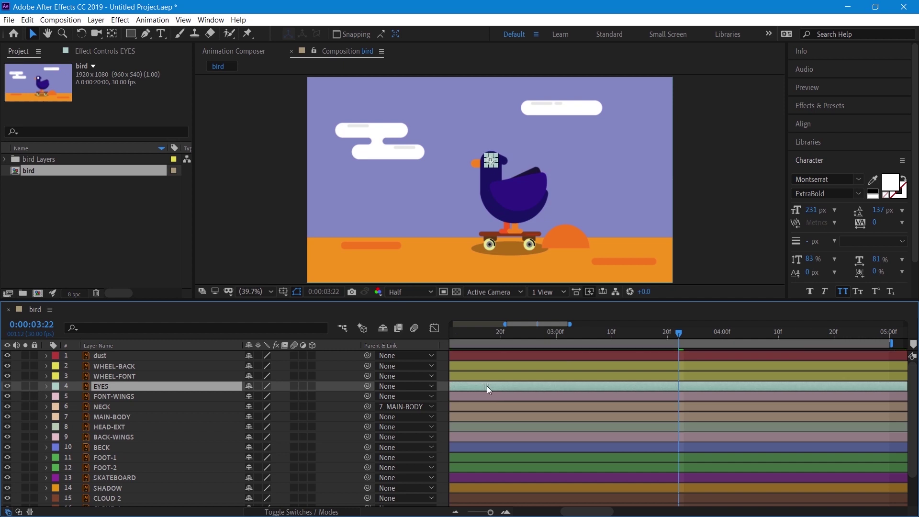
{"action": "left_click_drag", "start_coordinate": [483, 335], "coordinate": [438, 335]}
{"action": "key", "text": "space"}
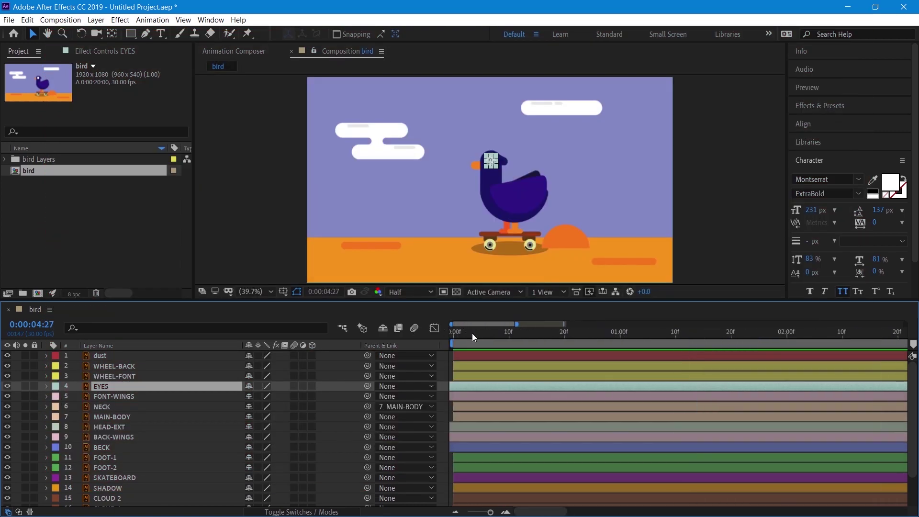
{"action": "key", "text": "Home"}
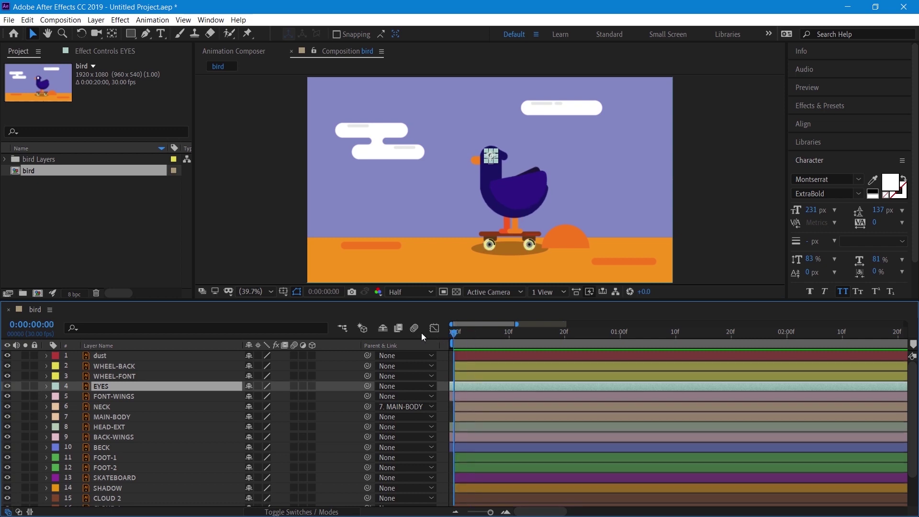
{"action": "left_click", "coordinate": [745, 186]}
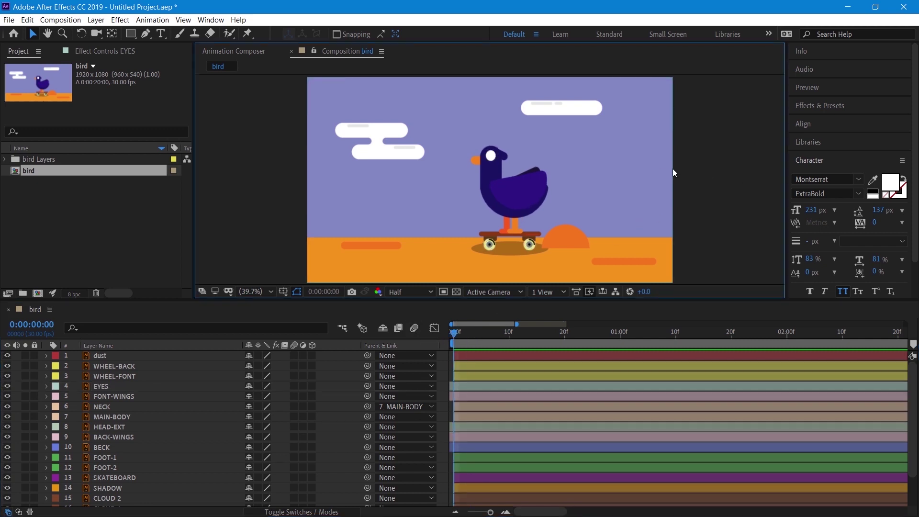
Step: Keyframe BG-MOVABLE-1's Position at frame 0 with the bar moved beyond the canvas's left edge, at about -205.8, 885.5
{"action": "scroll", "coordinate": [161, 398], "scroll_direction": "down", "scroll_amount": 4}
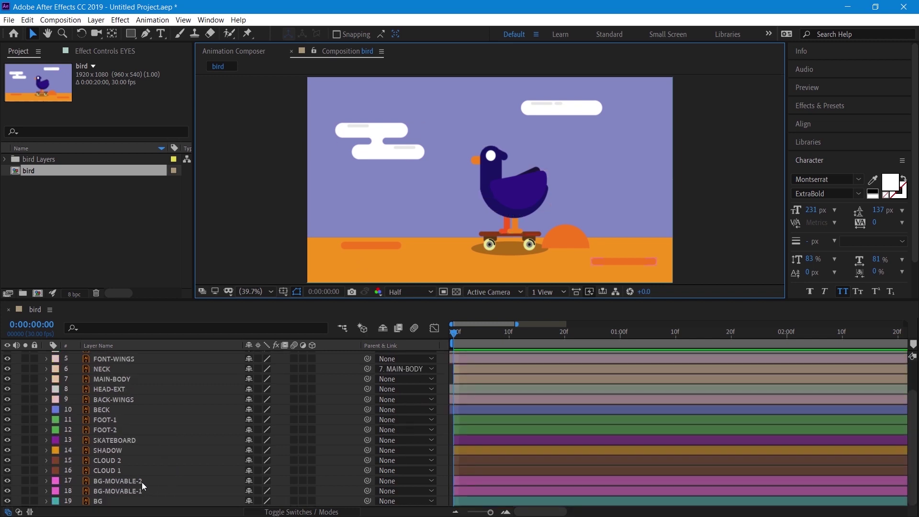
{"action": "left_click", "coordinate": [141, 481]}
{"action": "left_click", "coordinate": [142, 490]}
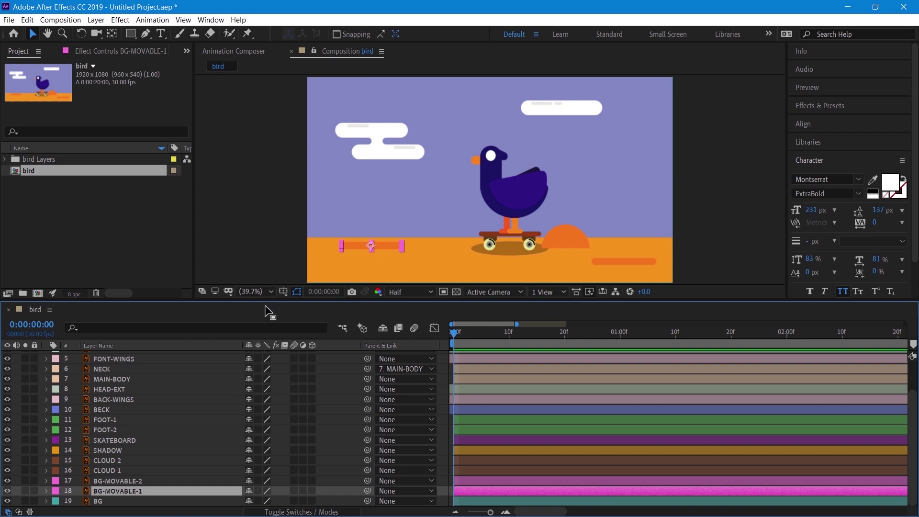
{"action": "key", "text": "p"}
{"action": "left_click", "coordinate": [77, 491]}
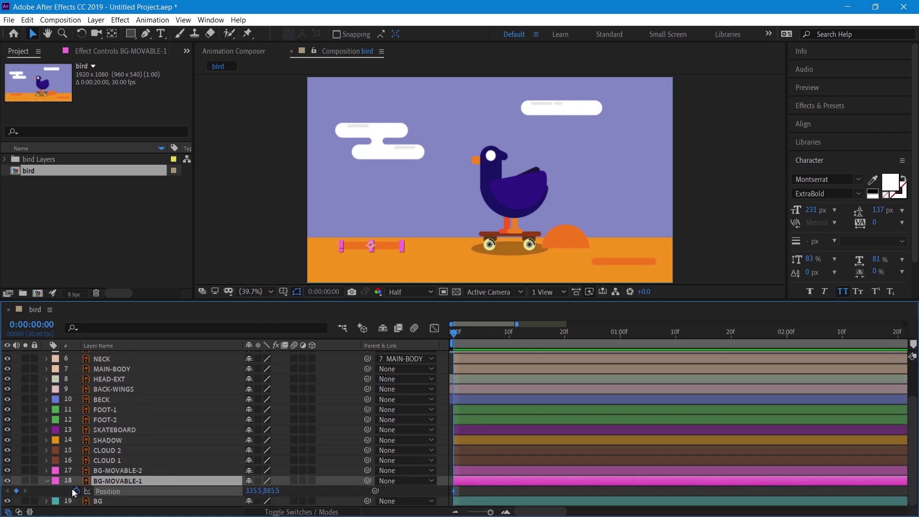
{"action": "left_click_drag", "start_coordinate": [383, 246], "coordinate": [268, 246]}
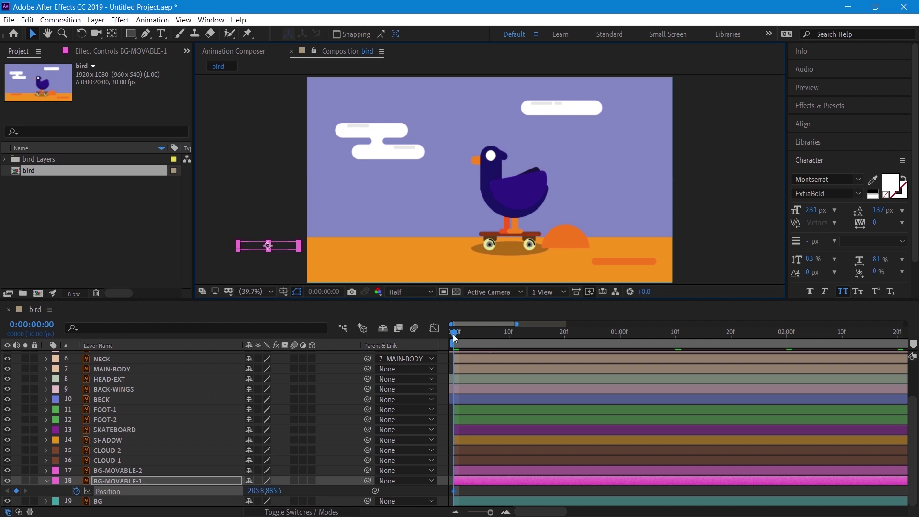
Step: Keyframe BG-MOVABLE-1's Position at frame 20 beyond the canvas's right edge, at about 2206, 888, and apply Easy Ease to both Position keyframes
{"action": "left_click_drag", "start_coordinate": [452, 334], "coordinate": [565, 334]}
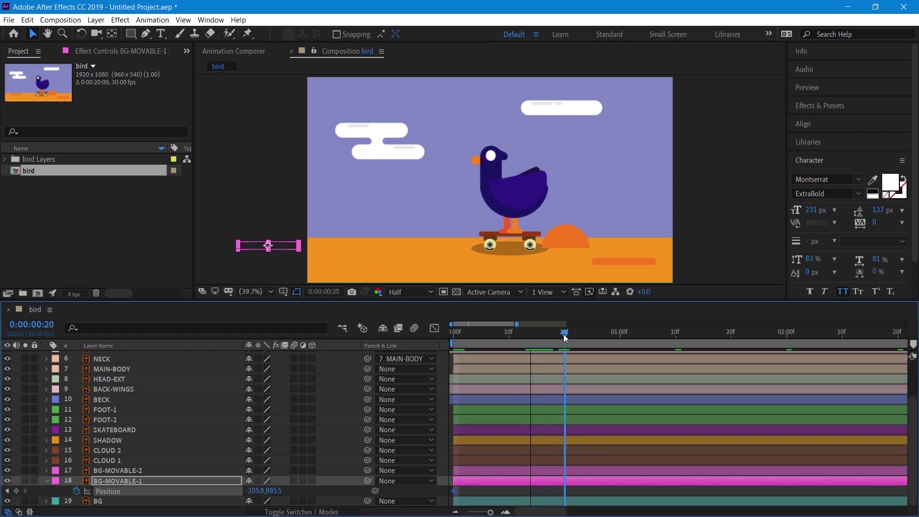
{"action": "left_click_drag", "start_coordinate": [284, 242], "coordinate": [286, 242]}
{"action": "left_click_drag", "start_coordinate": [423, 246], "coordinate": [743, 246]}
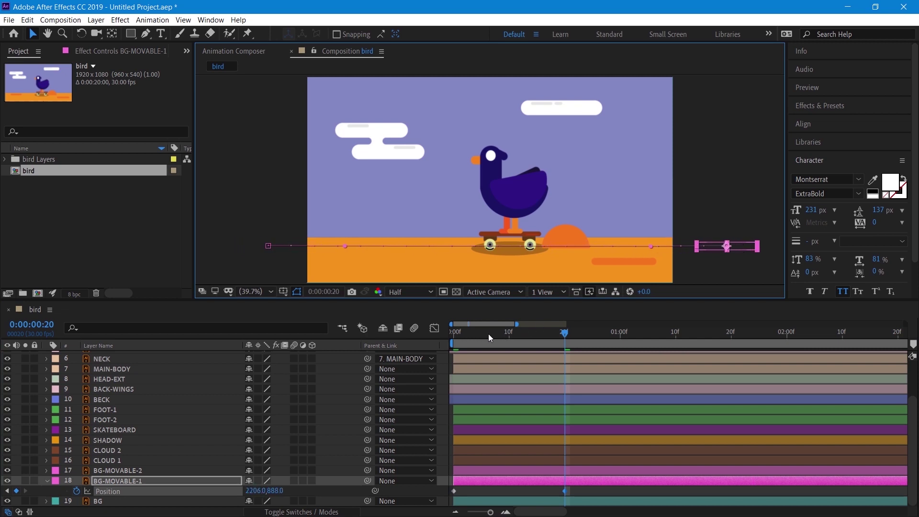
{"action": "left_click", "coordinate": [455, 491]}
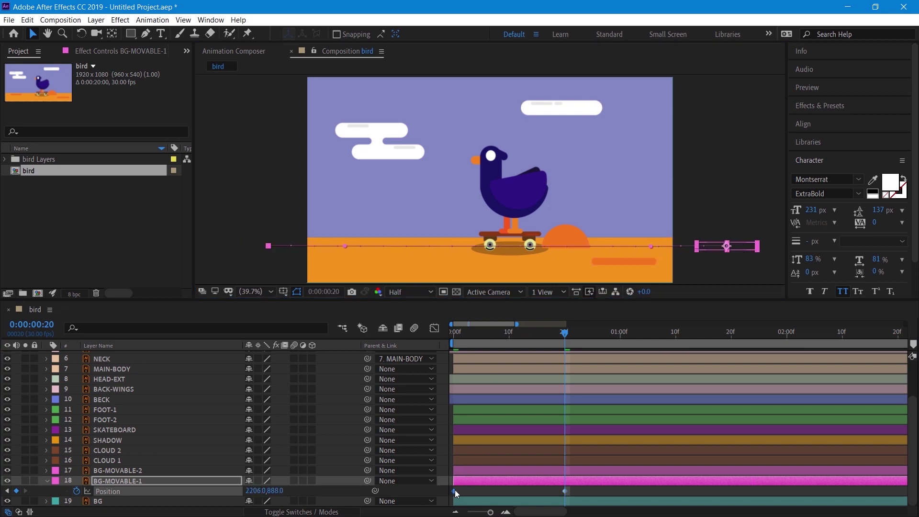
{"action": "right_click", "coordinate": [565, 490]}
{"action": "mouse_move", "coordinate": [607, 482]}
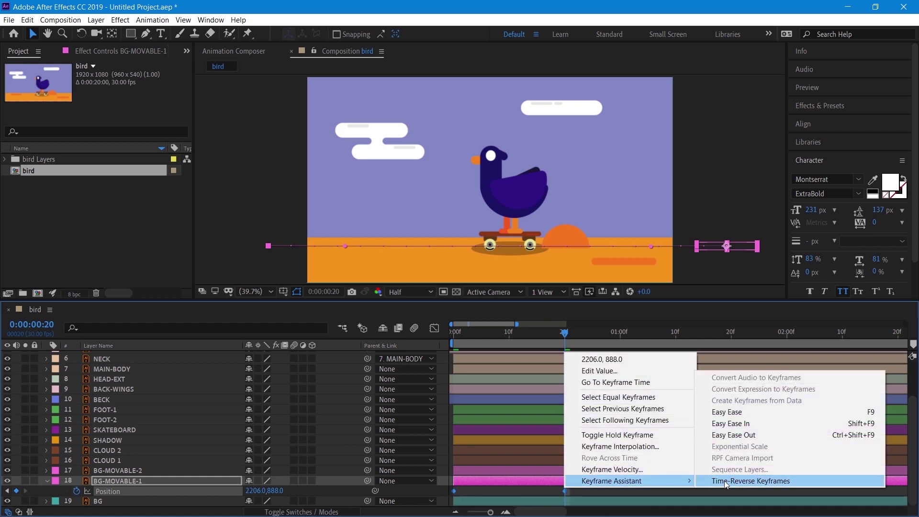
{"action": "left_click", "coordinate": [728, 411]}
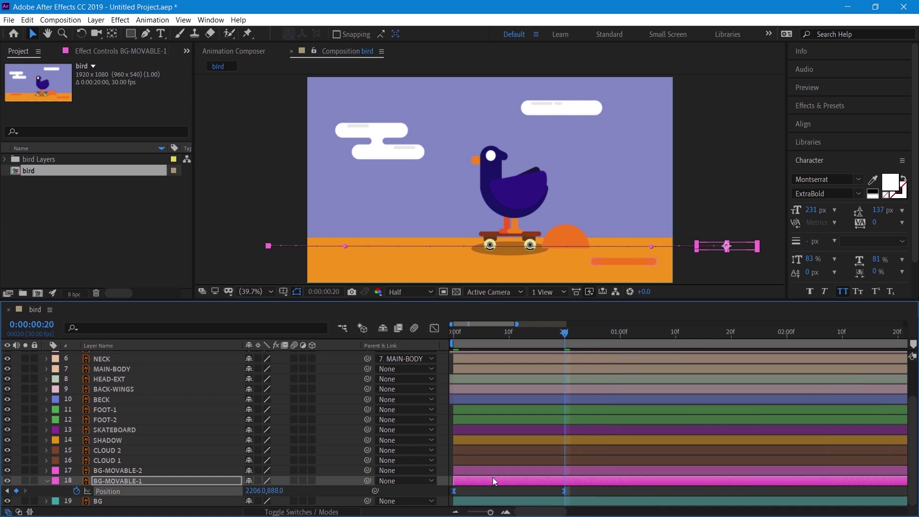
Step: Keyframe BG-MOVABLE-2's Position at frame 0 with the bar moved beyond the canvas's left edge, at about -200.5, 969.5
{"action": "left_click", "coordinate": [138, 471]}
{"action": "key", "text": "p"}
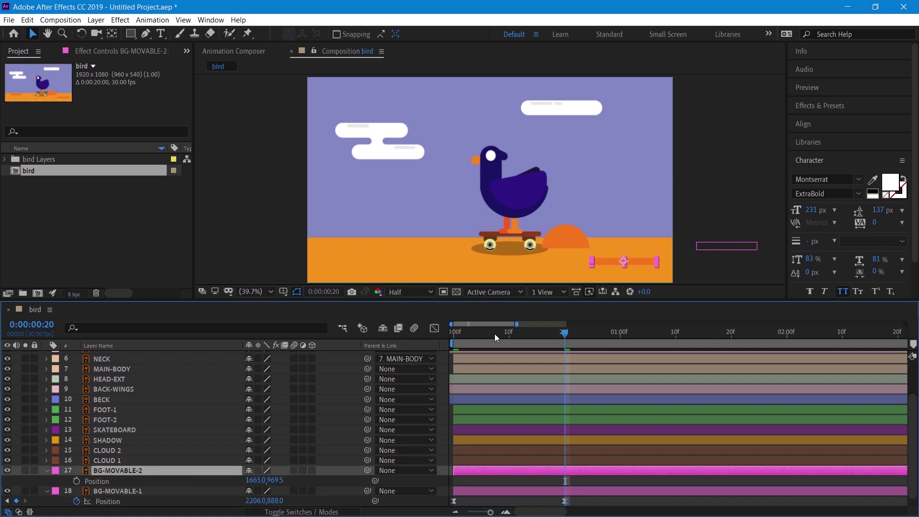
{"action": "left_click_drag", "start_coordinate": [493, 332], "coordinate": [449, 333]}
{"action": "left_click", "coordinate": [77, 481]}
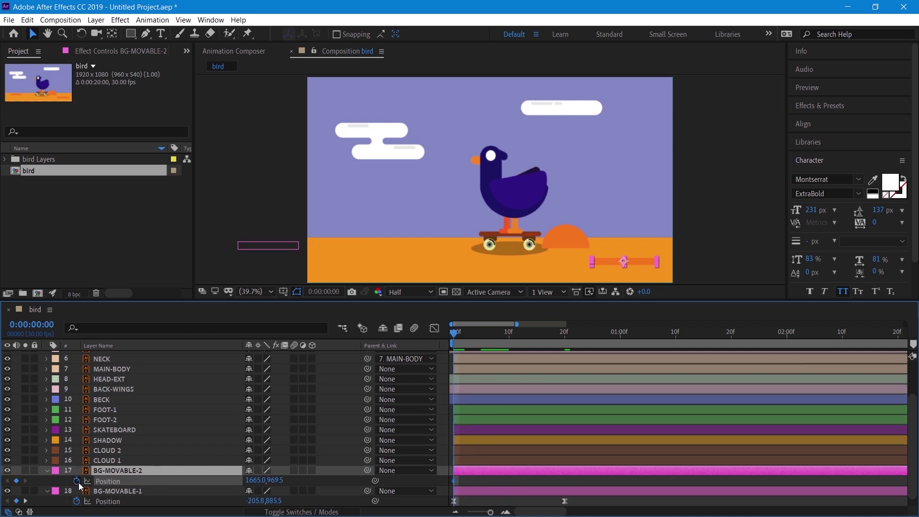
{"action": "left_click_drag", "start_coordinate": [599, 263], "coordinate": [246, 266]}
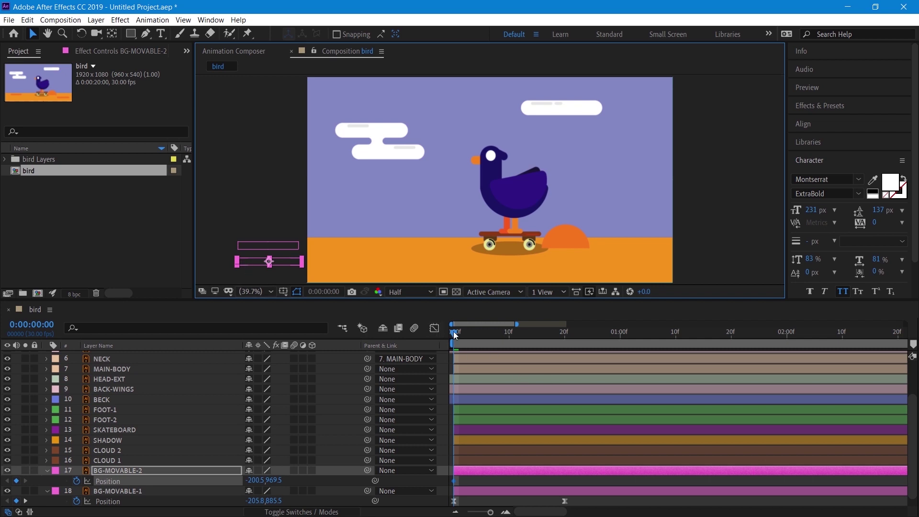
Step: Keyframe BG-MOVABLE-2's Position at frame 20 beyond the canvas's right edge, at about 2133.3, 997.2, and apply Easy Ease to both Position keyframes
{"action": "left_click_drag", "start_coordinate": [453, 331], "coordinate": [565, 334]}
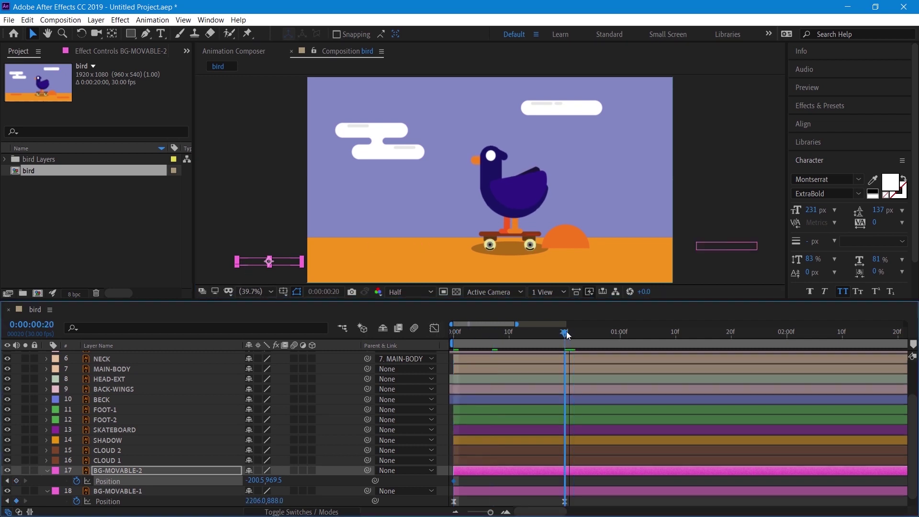
{"action": "left_click_drag", "start_coordinate": [280, 264], "coordinate": [723, 269]}
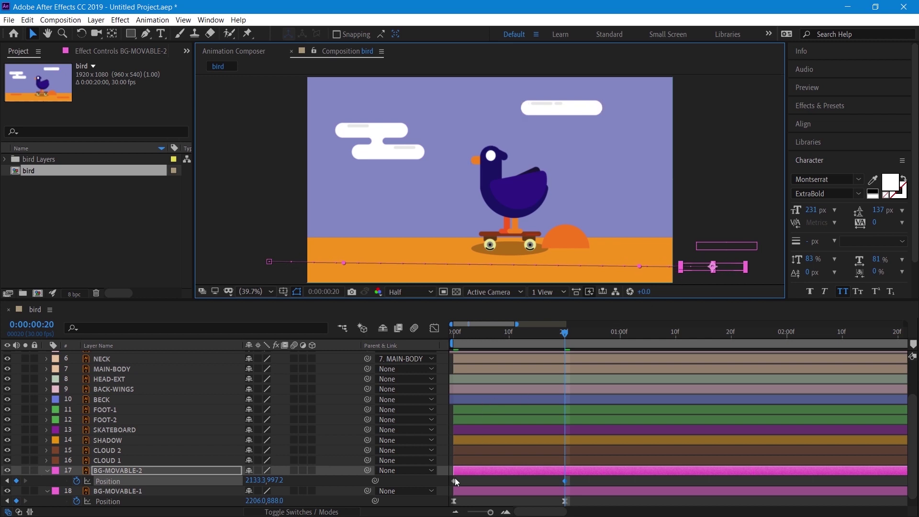
{"action": "right_click", "coordinate": [565, 481]}
{"action": "mouse_move", "coordinate": [616, 472]}
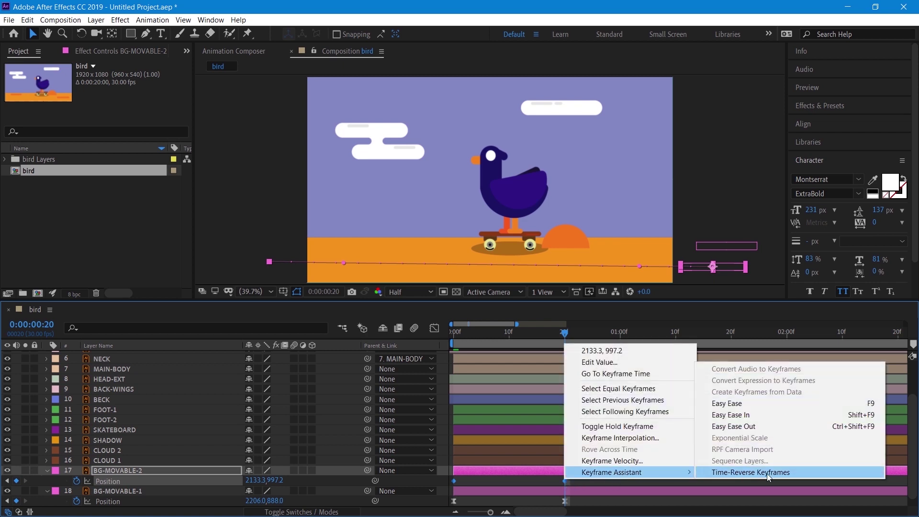
{"action": "left_click", "coordinate": [768, 404]}
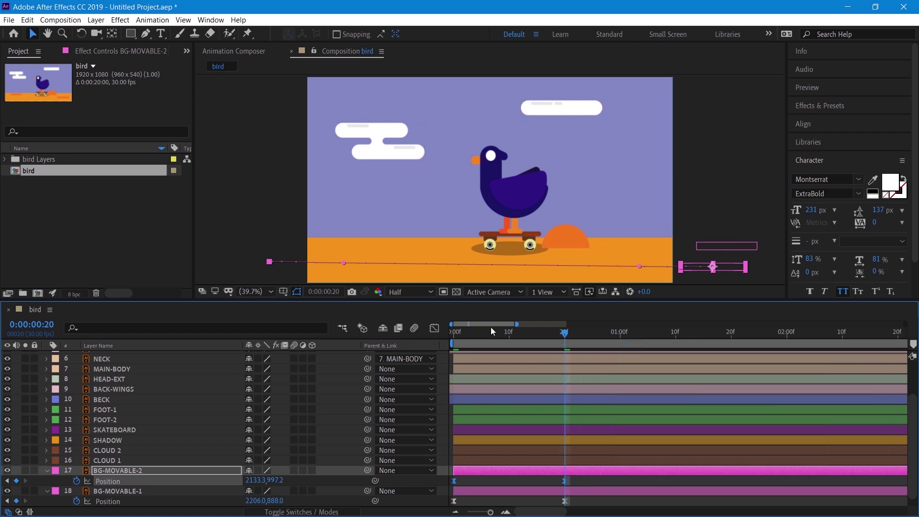
Step: Add the expression loopOut(type = "cycle", numKeyframes = 0) to the Position of BG-MOVABLE-2 and BG-MOVABLE-1
{"action": "left_click", "coordinate": [78, 480]}
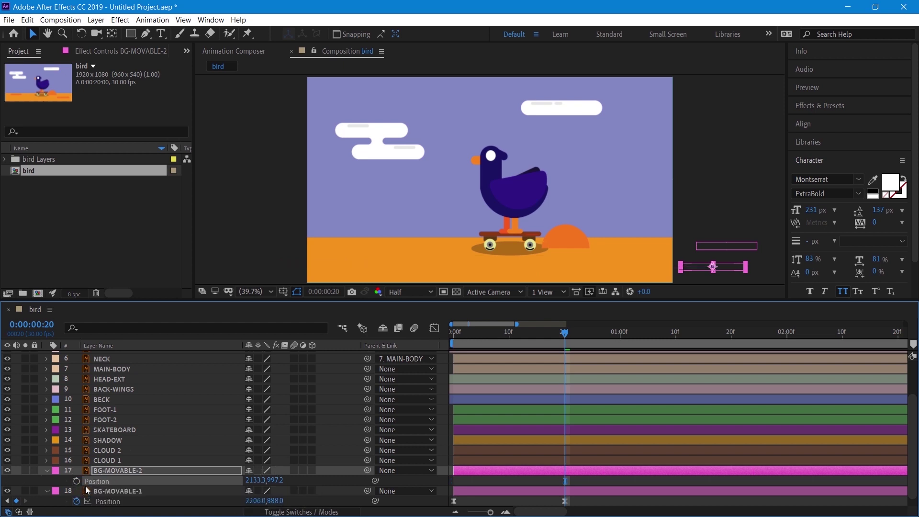
{"action": "key", "text": "ctrl+z"}
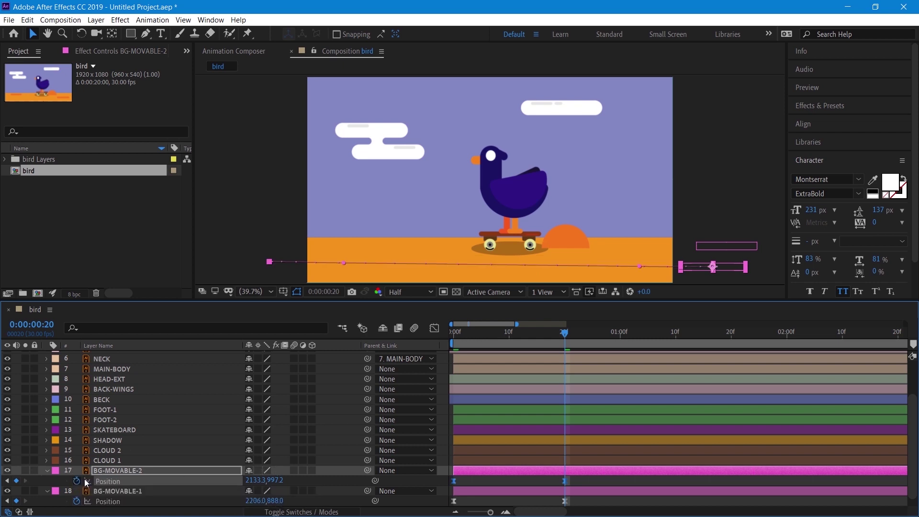
{"action": "left_click", "coordinate": [76, 481], "text": "alt"}
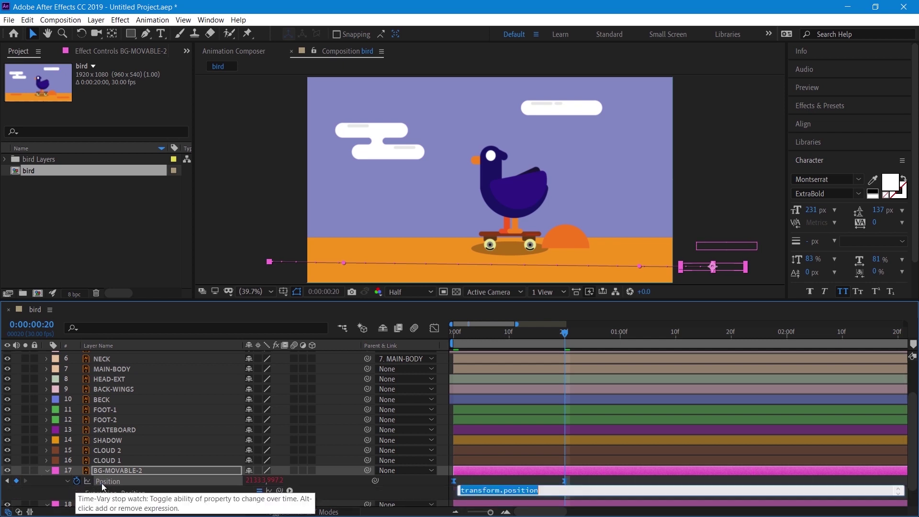
{"action": "type", "text": "loopOut(type = \"cycle\", numKeyframes = 0)"}
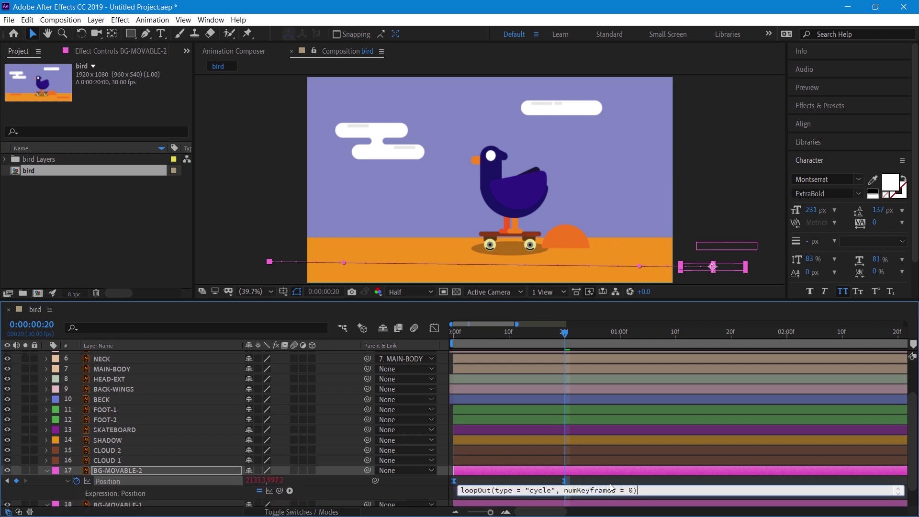
{"action": "left_click", "coordinate": [46, 470]}
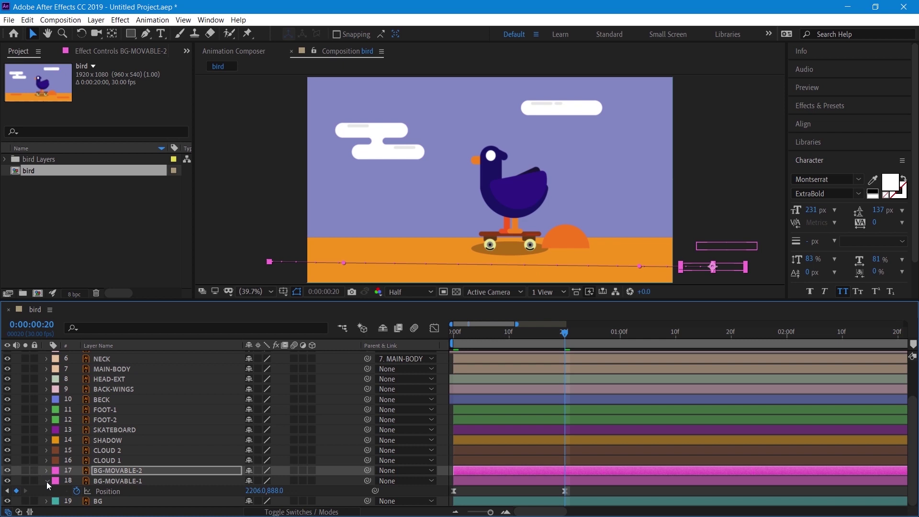
{"action": "left_click", "coordinate": [77, 492], "text": "alt"}
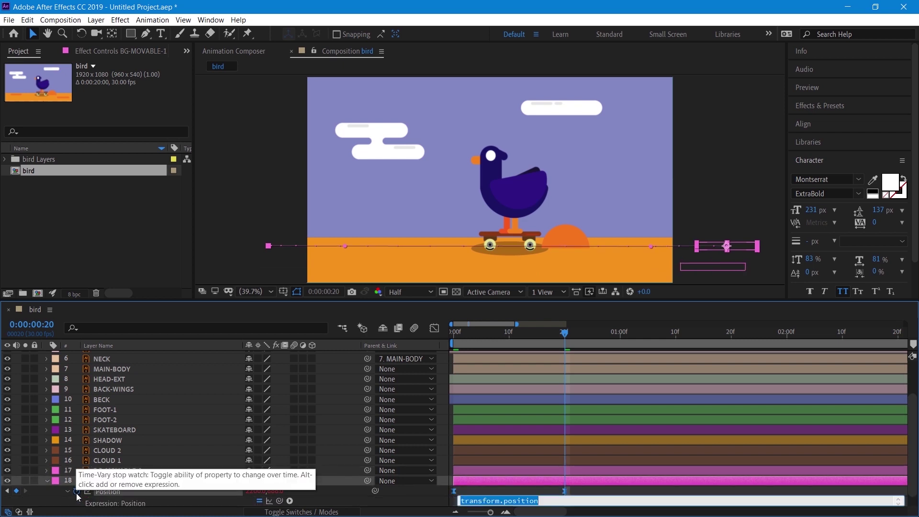
{"action": "type", "text": "loopOut(type = \"cycle\", numKeyframes = 0)"}
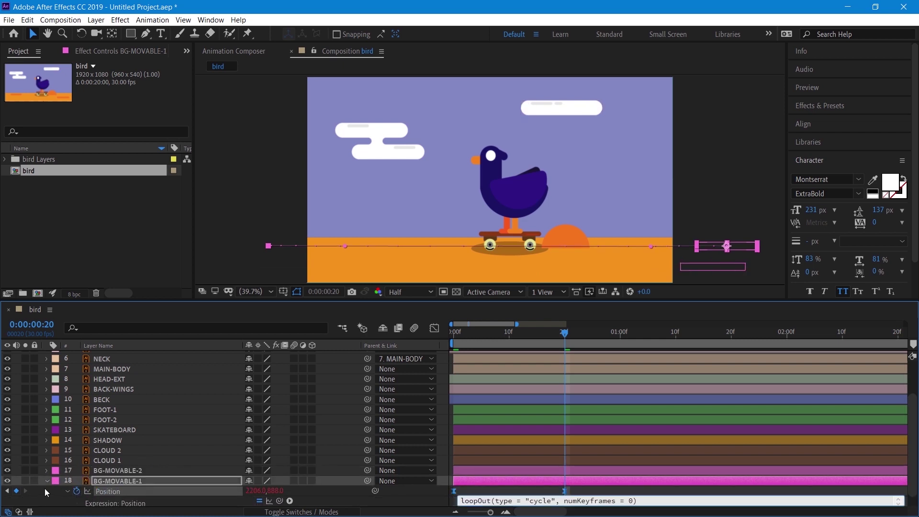
Step: Retime BG-MOVABLE-2's Position keyframes, moving the first to about frame 11 and the last to about 1 second 8 frames
{"action": "left_click", "coordinate": [112, 470]}
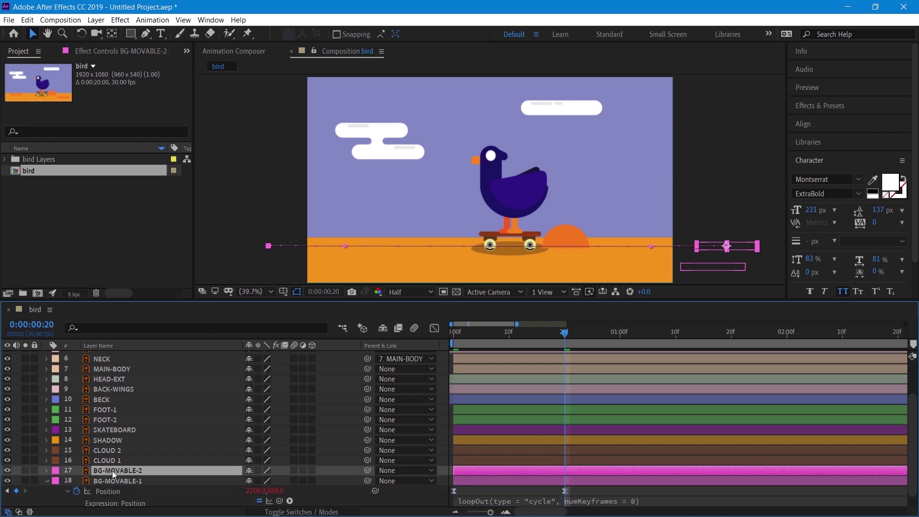
{"action": "key", "text": "ctrl+v"}
{"action": "scroll", "coordinate": [516, 456], "scroll_direction": "down", "scroll_amount": 1}
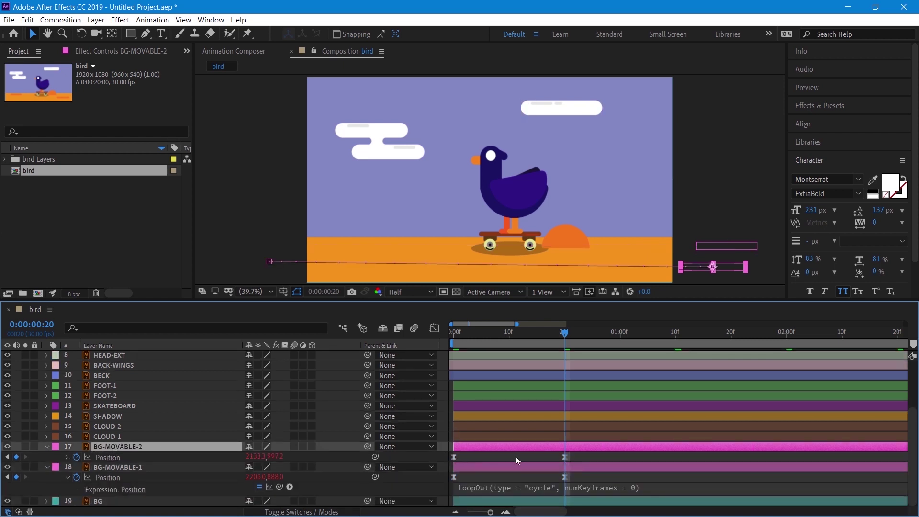
{"action": "left_click_drag", "start_coordinate": [565, 457], "coordinate": [665, 457]}
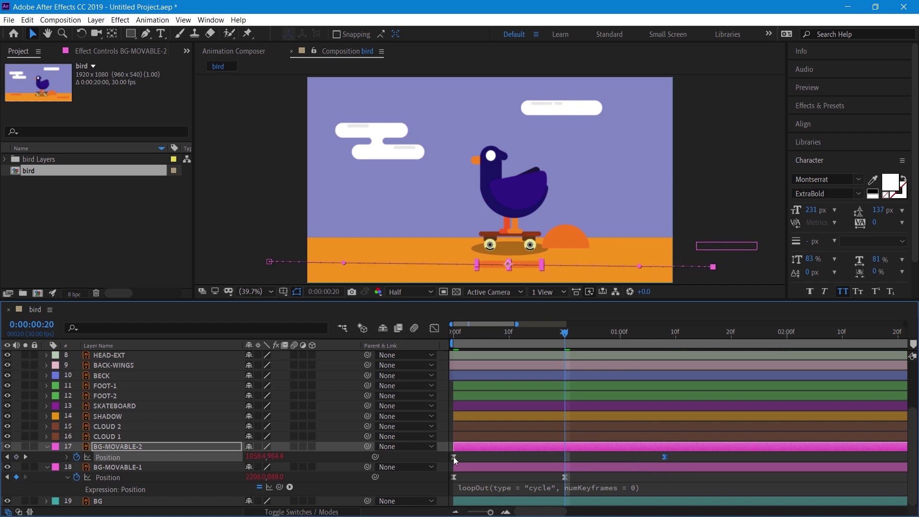
{"action": "left_click_drag", "start_coordinate": [454, 457], "coordinate": [513, 456]}
Step: Preview the animation from frame 0 to check the timing of the two moving background bars
{"action": "left_click_drag", "start_coordinate": [506, 331], "coordinate": [430, 330]}
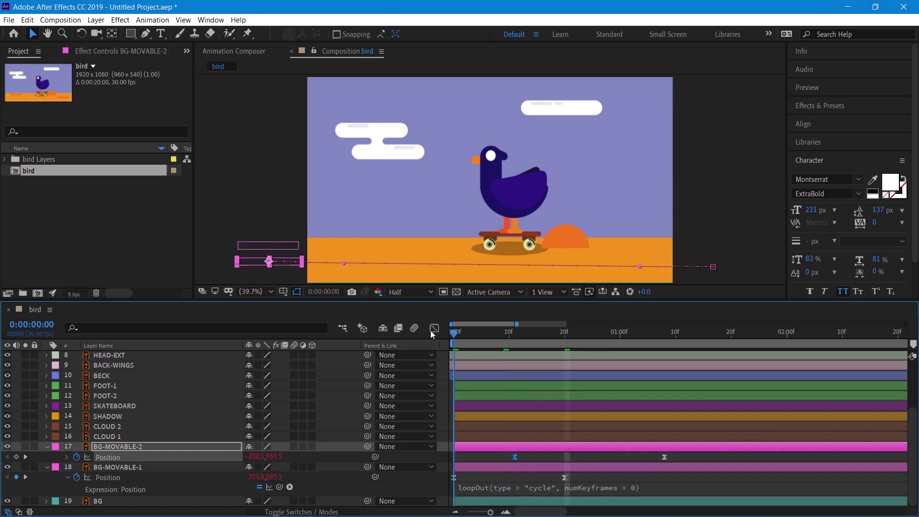
{"action": "key", "text": "space"}
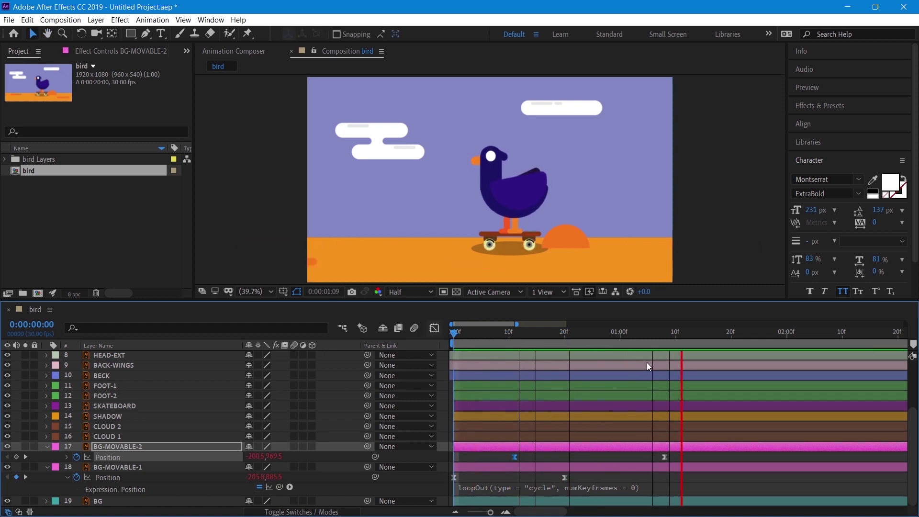
{"action": "key", "text": "space"}
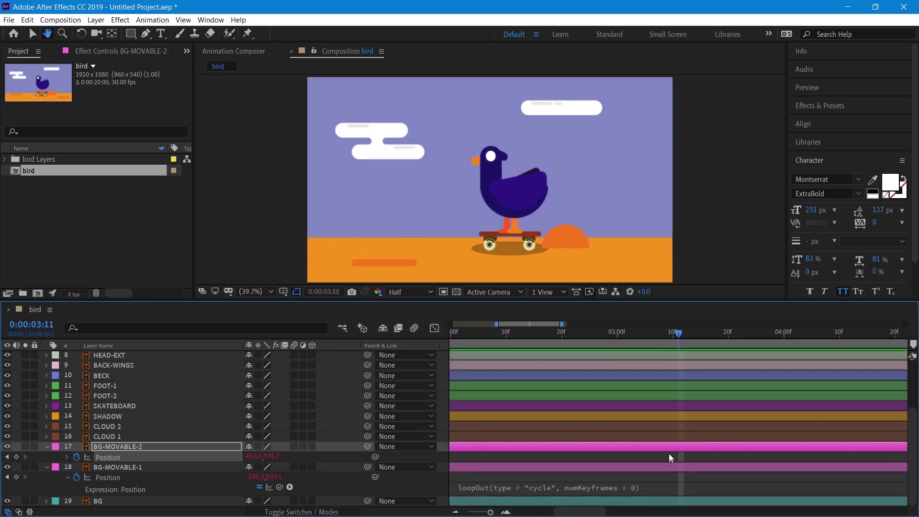
Step: Move BG-MOVABLE-2's last Position keyframe earlier, to about 1 second 3 frames, and preview the animation from the start
{"action": "left_click_drag", "start_coordinate": [556, 332], "coordinate": [470, 331]}
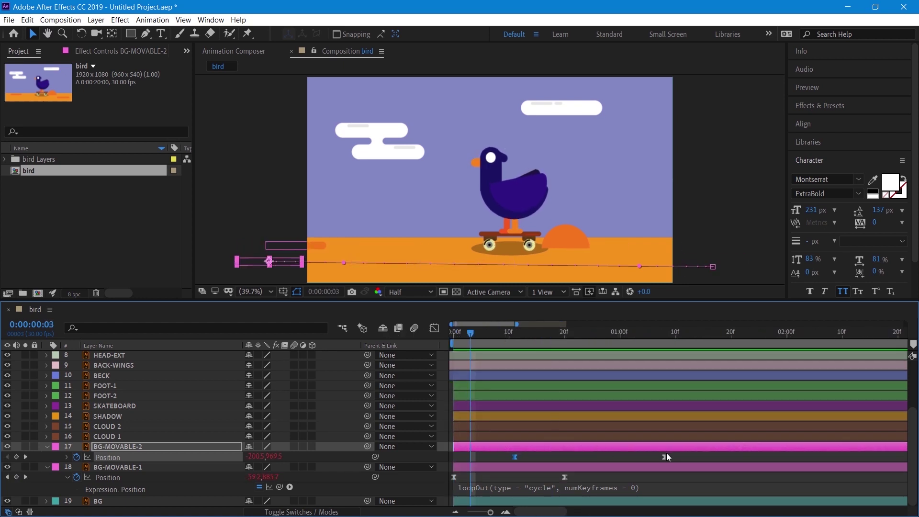
{"action": "left_click", "coordinate": [659, 453]}
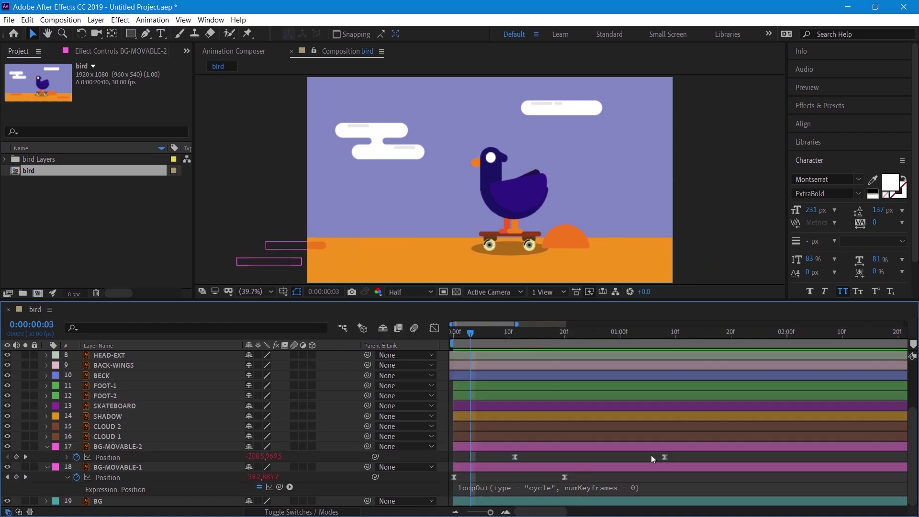
{"action": "left_click_drag", "start_coordinate": [665, 456], "coordinate": [636, 457]}
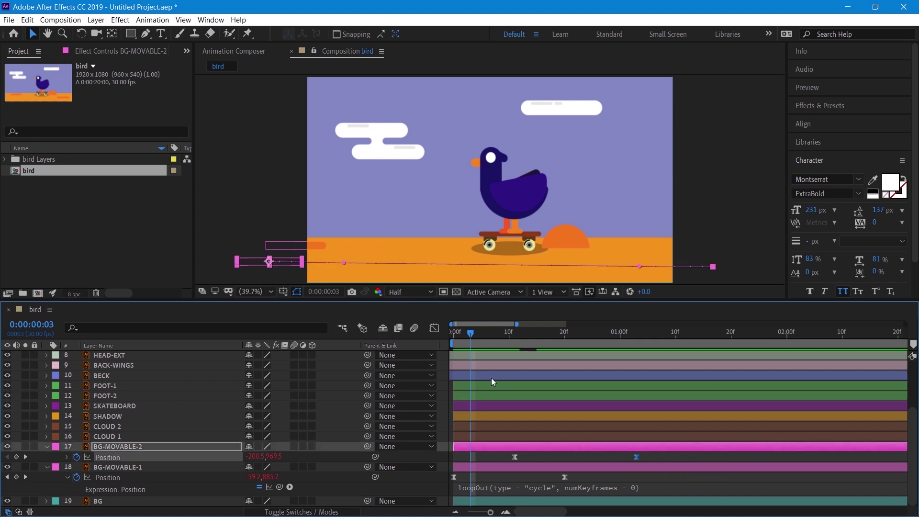
{"action": "key", "text": "space"}
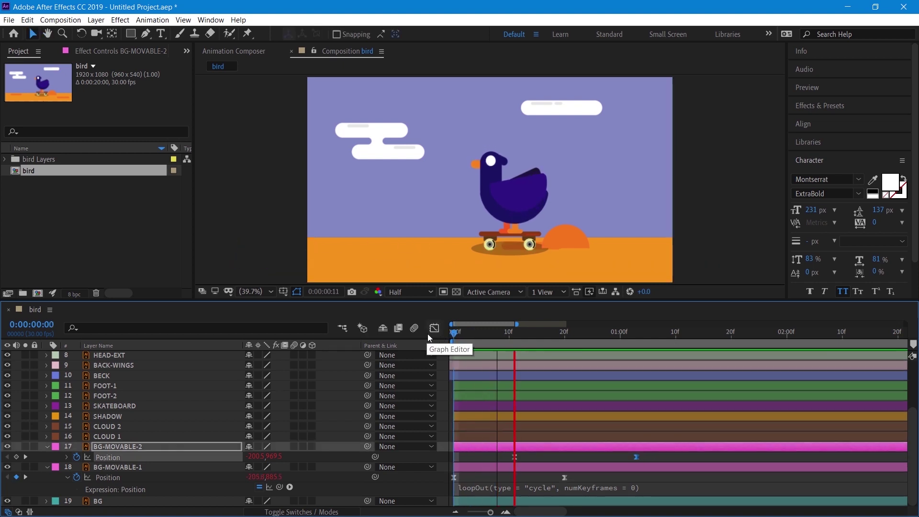
{"action": "key", "text": "space"}
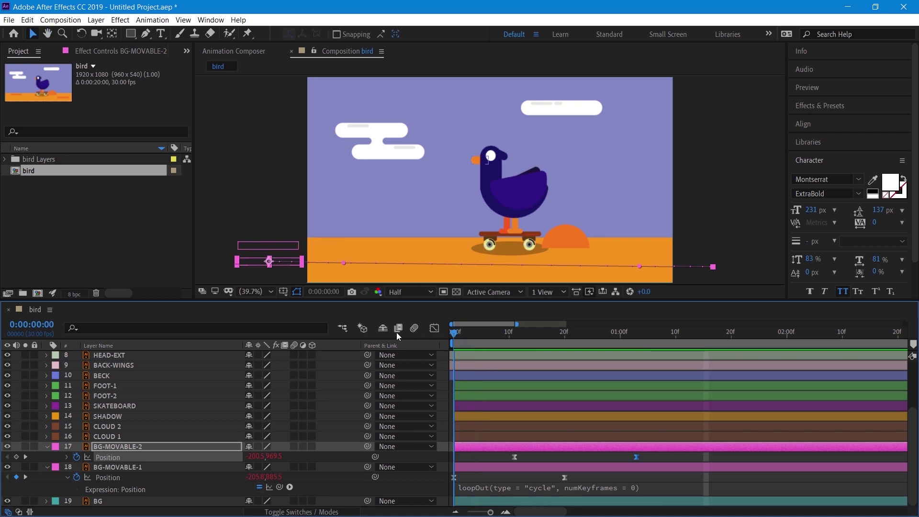
Step: Keyframe CLOUD 1's Position at frame 0, with the cloud moved just outside the composition's left edge, to about -273.7, 161.5
{"action": "left_click", "coordinate": [46, 447]}
{"action": "left_click", "coordinate": [47, 467]}
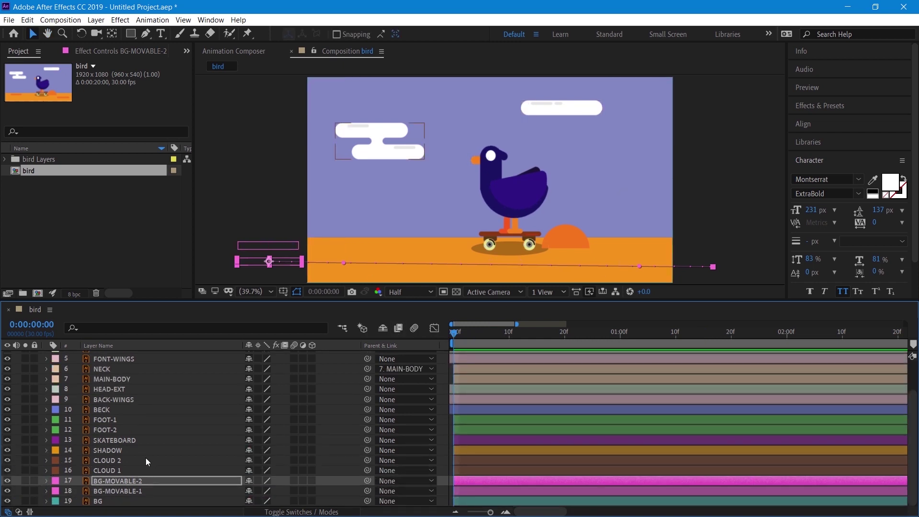
{"action": "scroll", "coordinate": [150, 415], "scroll_direction": "up", "scroll_amount": 3}
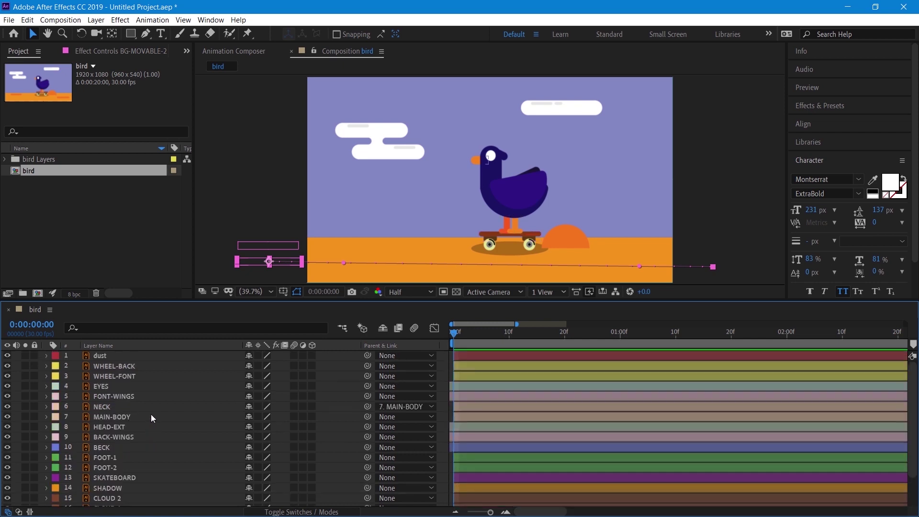
{"action": "scroll", "coordinate": [156, 446], "scroll_direction": "down", "scroll_amount": 3}
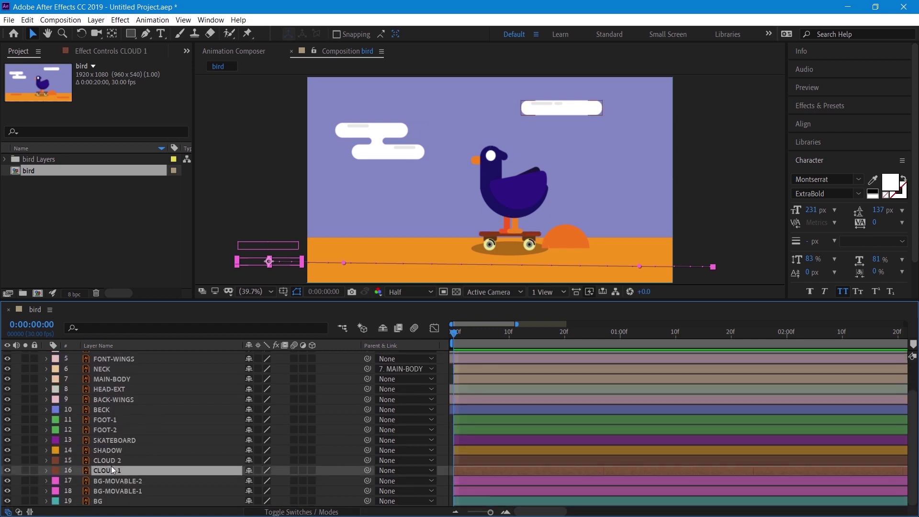
{"action": "left_click", "coordinate": [111, 460]}
{"action": "left_click", "coordinate": [131, 470]}
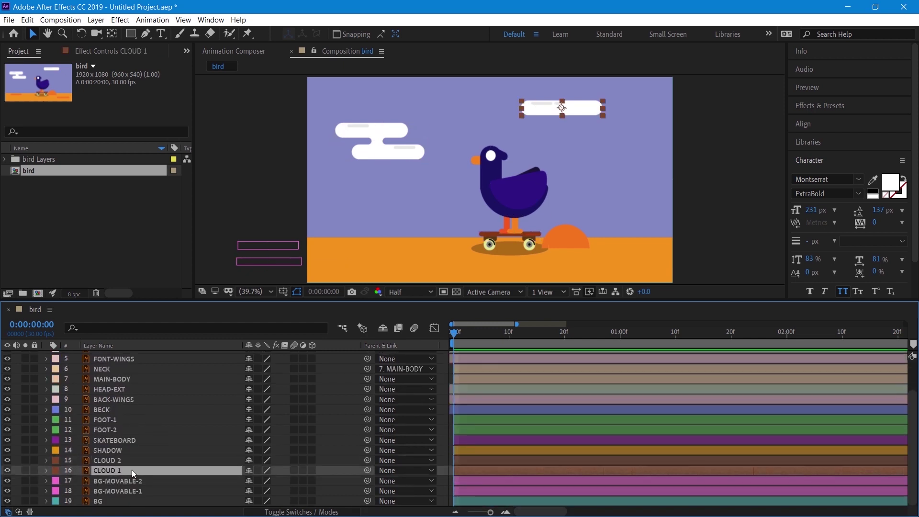
{"action": "key", "text": "p"}
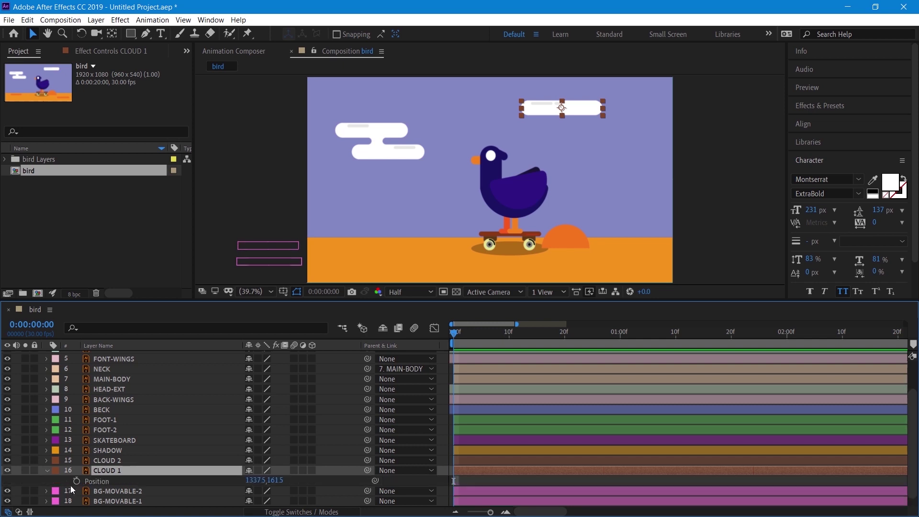
{"action": "left_click", "coordinate": [76, 481]}
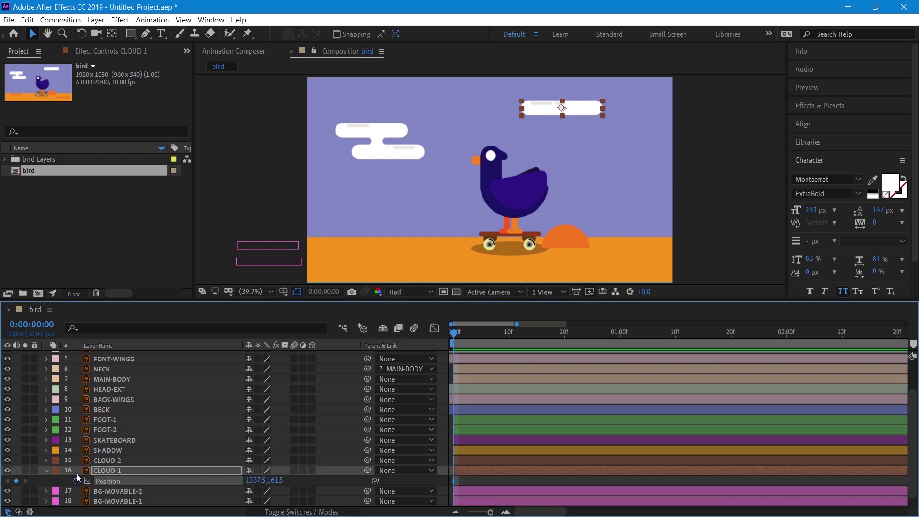
{"action": "left_click_drag", "start_coordinate": [539, 110], "coordinate": [234, 111]}
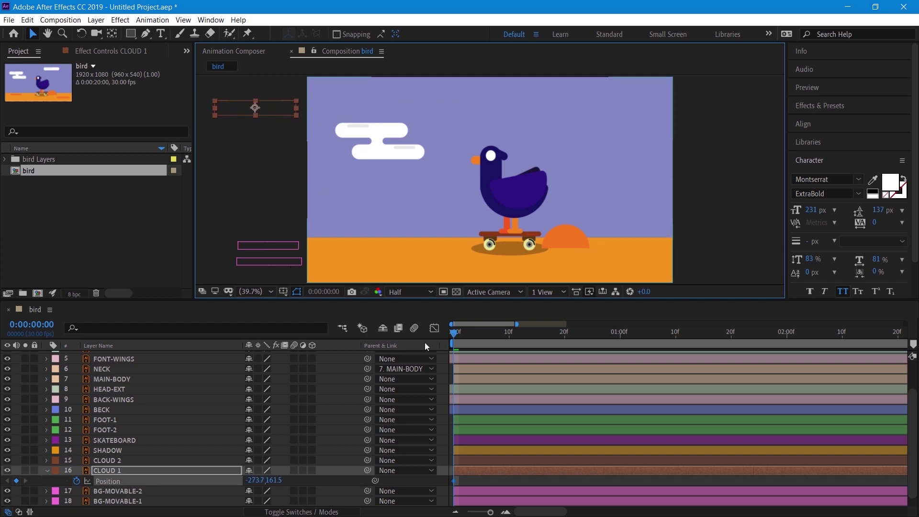
Step: At 1 second 10 frames, move CLOUD 1 past the composition's right edge, to about 2188.4, 161.5, and Easy Ease both Position keyframes
{"action": "left_click_drag", "start_coordinate": [545, 333], "coordinate": [621, 335]}
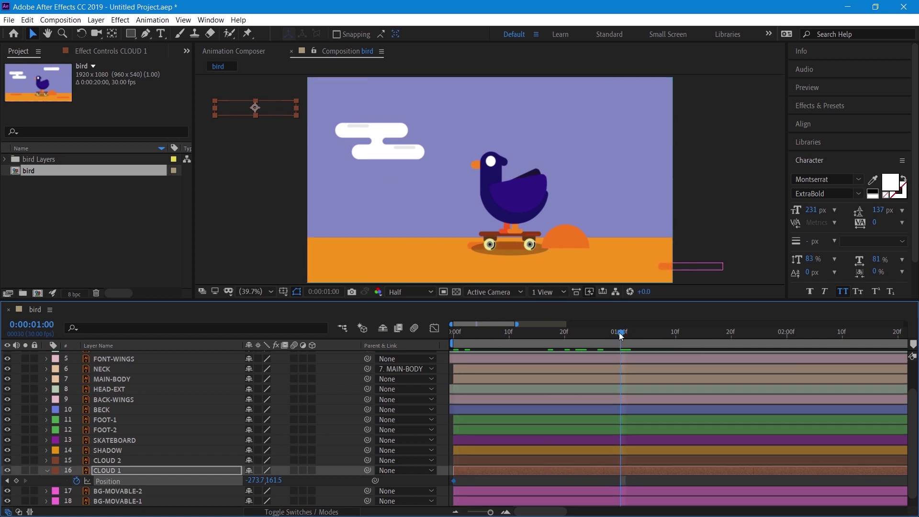
{"action": "key", "text": "shift+Page_Down"}
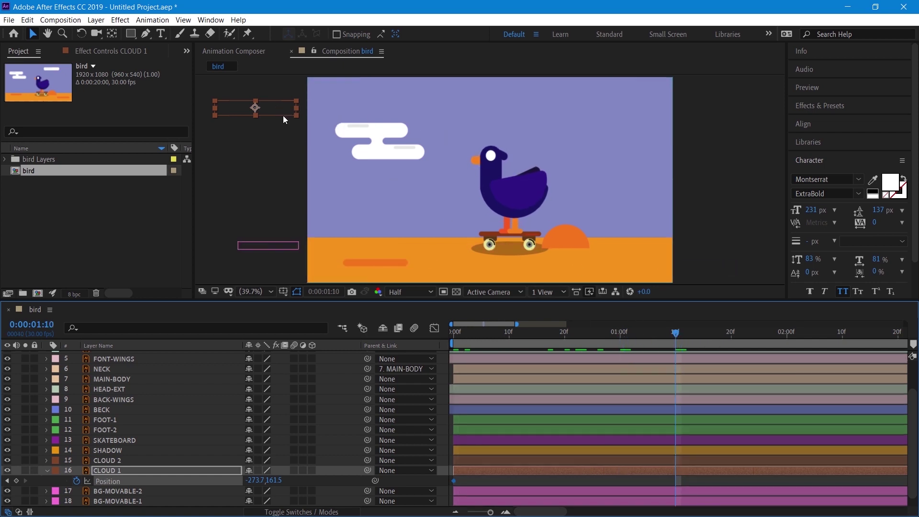
{"action": "left_click_drag", "start_coordinate": [283, 116], "coordinate": [728, 116]}
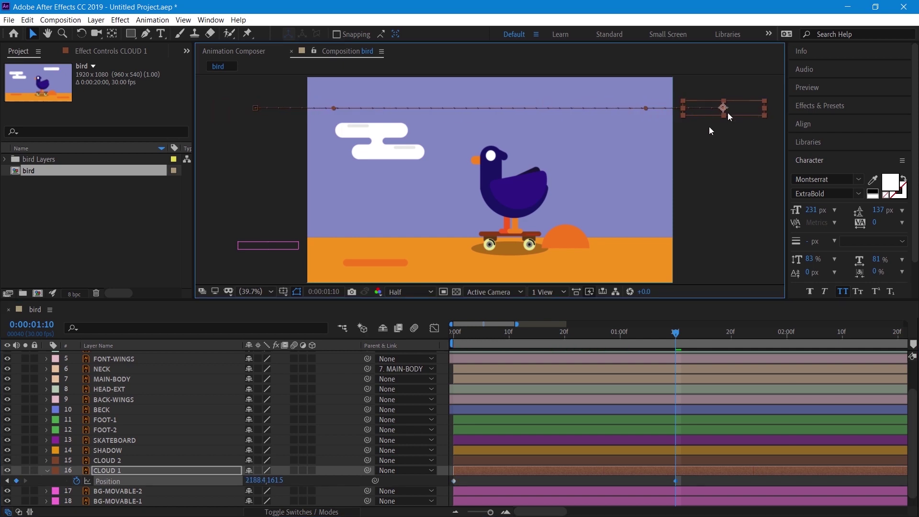
{"action": "left_click", "coordinate": [454, 480]}
{"action": "right_click", "coordinate": [454, 481]}
{"action": "mouse_move", "coordinate": [524, 472]}
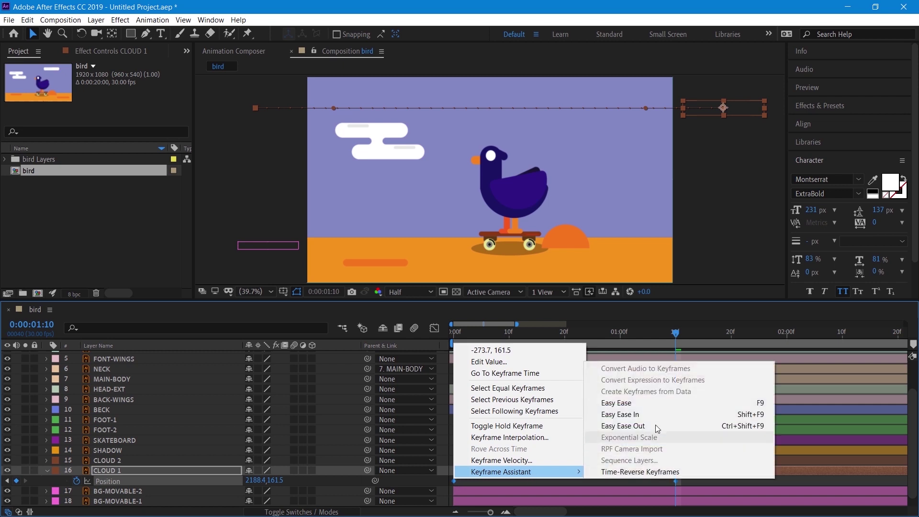
{"action": "left_click", "coordinate": [656, 403]}
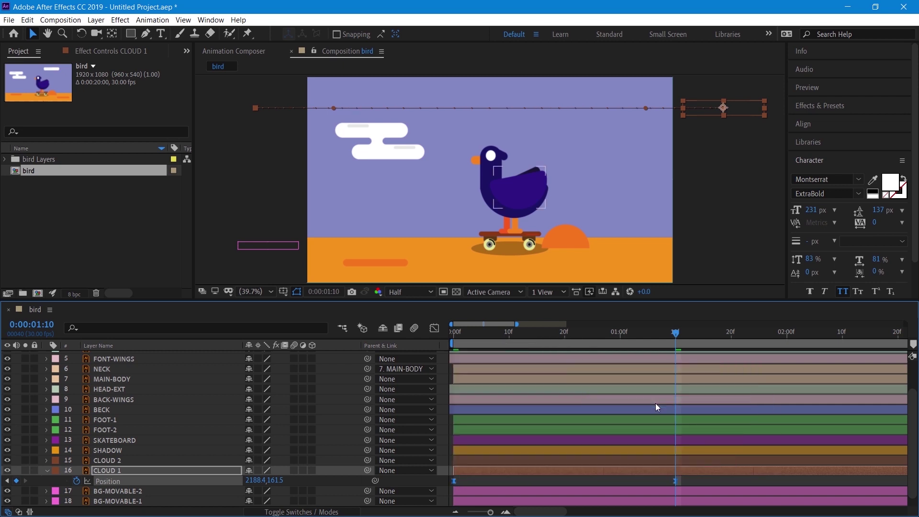
Step: Add the expression loopOut(type = "cycle", numKeyframes = 0) to CLOUD 1's Position and collapse the expression
{"action": "left_click", "coordinate": [77, 482], "text": "alt"}
{"action": "type", "text": "loopOut(type = \"cycle\", numKeyframes = 0)"}
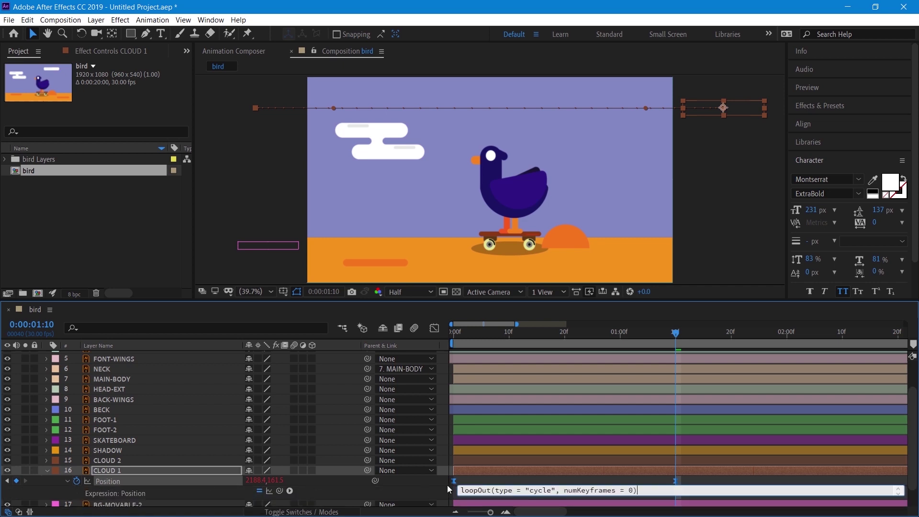
{"action": "left_click", "coordinate": [66, 481]}
Step: Keyframe CLOUD 2's Position at frame 0, with the cloud moved just outside the composition's left edge, to about -281.1, 336
{"action": "left_click", "coordinate": [108, 460]}
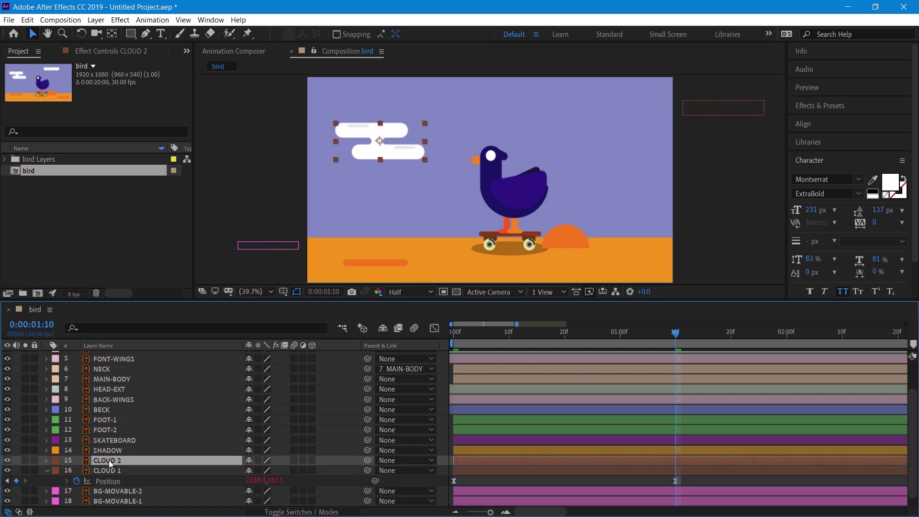
{"action": "key", "text": "p"}
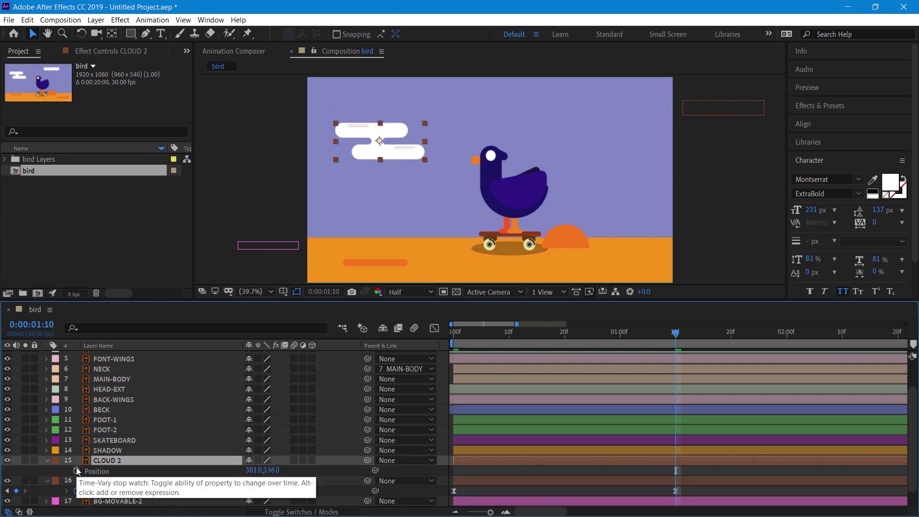
{"action": "left_click_drag", "start_coordinate": [513, 337], "coordinate": [380, 335]}
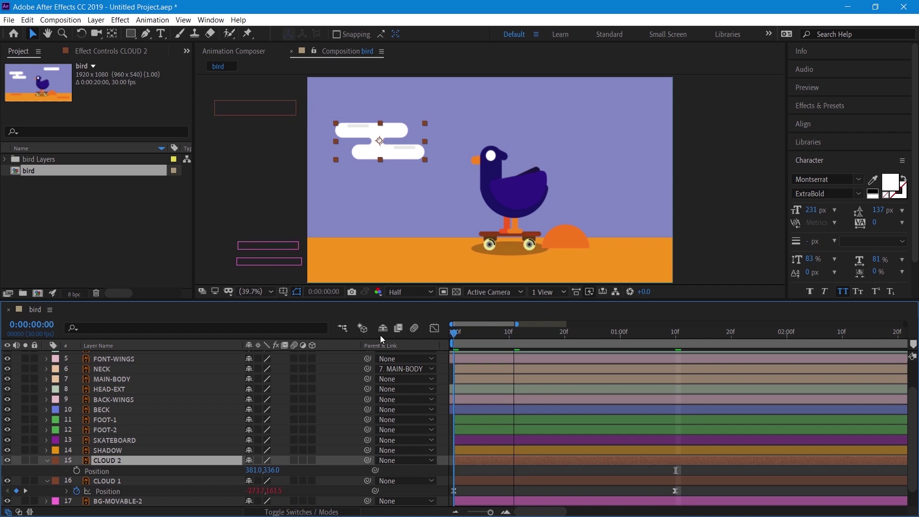
{"action": "left_click", "coordinate": [76, 471]}
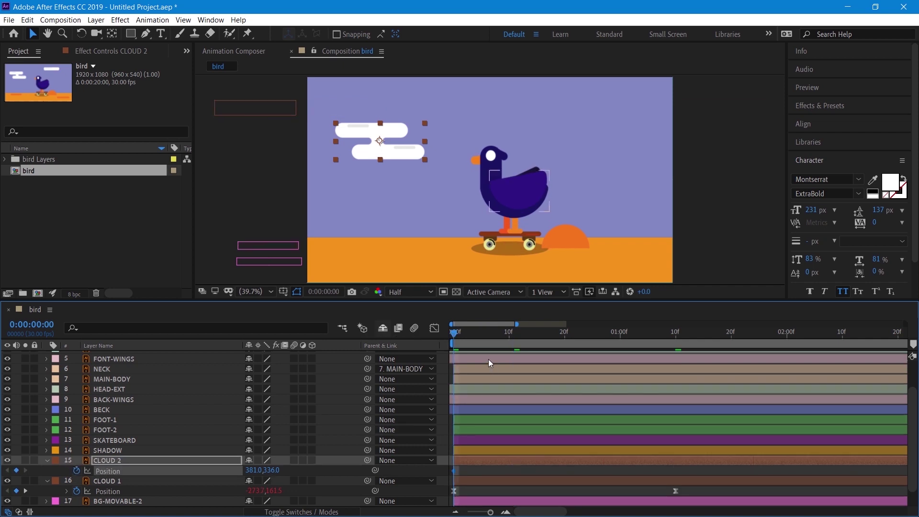
{"action": "left_click", "coordinate": [456, 336]}
{"action": "left_click_drag", "start_coordinate": [535, 336], "coordinate": [676, 337]}
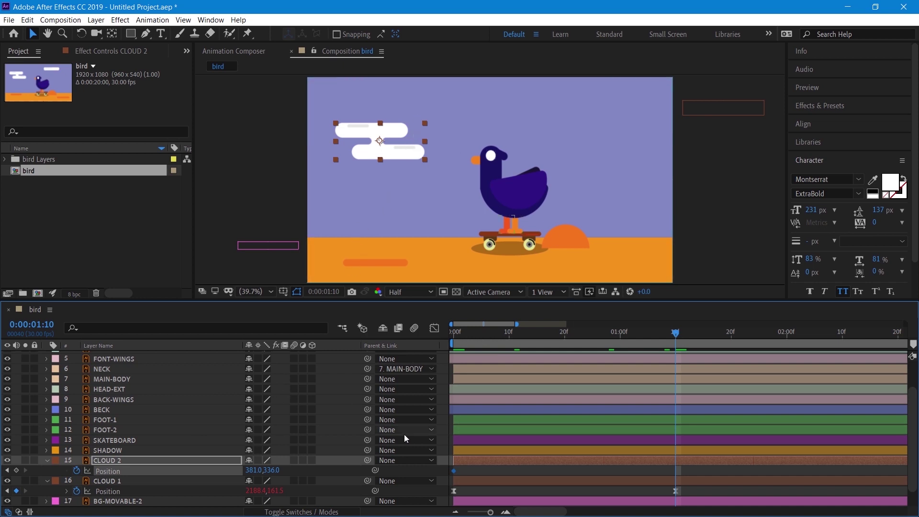
{"action": "key", "text": "Home"}
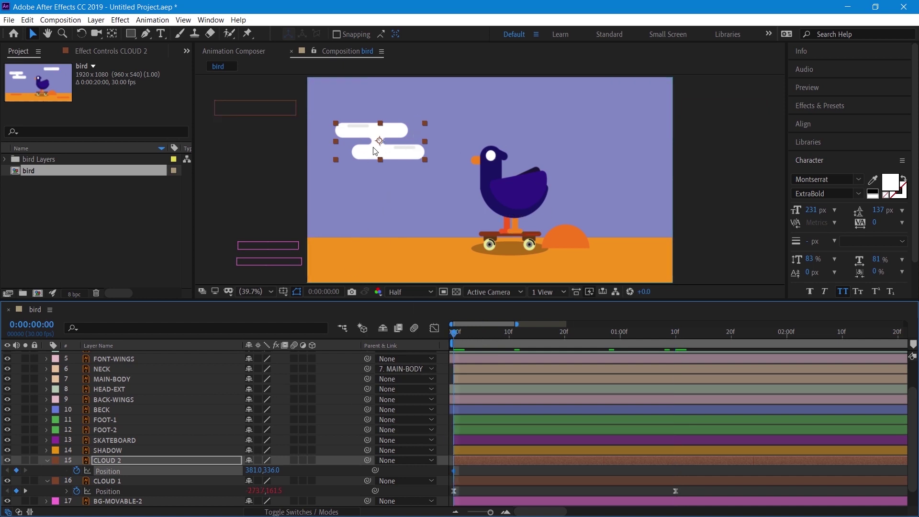
{"action": "left_click_drag", "start_coordinate": [384, 135], "coordinate": [245, 151]}
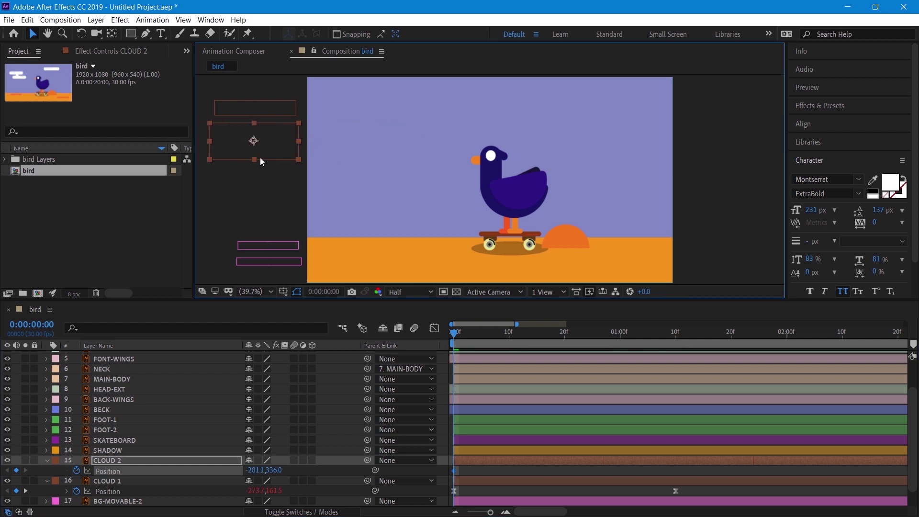
Step: At 1 second 10 frames, move CLOUD 2 past the composition's right edge, to about 2218.8, 336, and Easy Ease both Position keyframes
{"action": "left_click", "coordinate": [676, 335]}
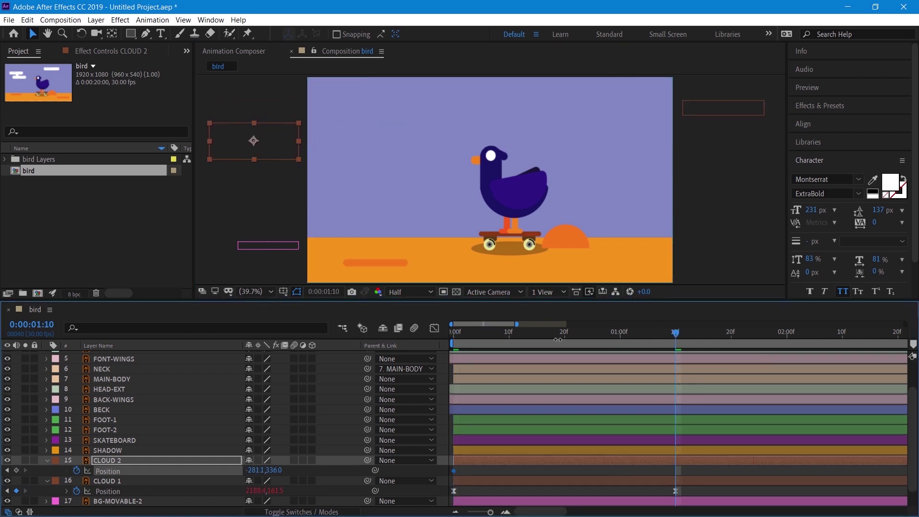
{"action": "left_click_drag", "start_coordinate": [283, 136], "coordinate": [798, 140]}
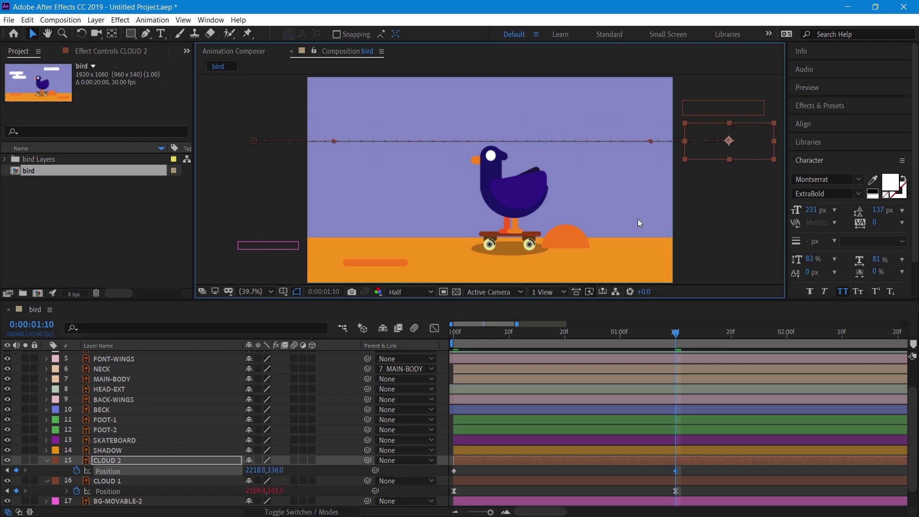
{"action": "left_click", "coordinate": [453, 469]}
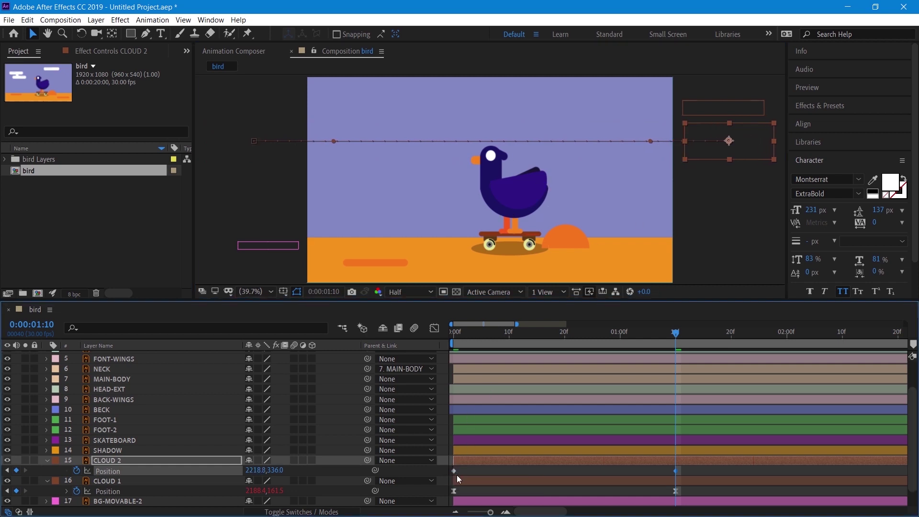
{"action": "right_click", "coordinate": [452, 471]}
{"action": "mouse_move", "coordinate": [550, 463]}
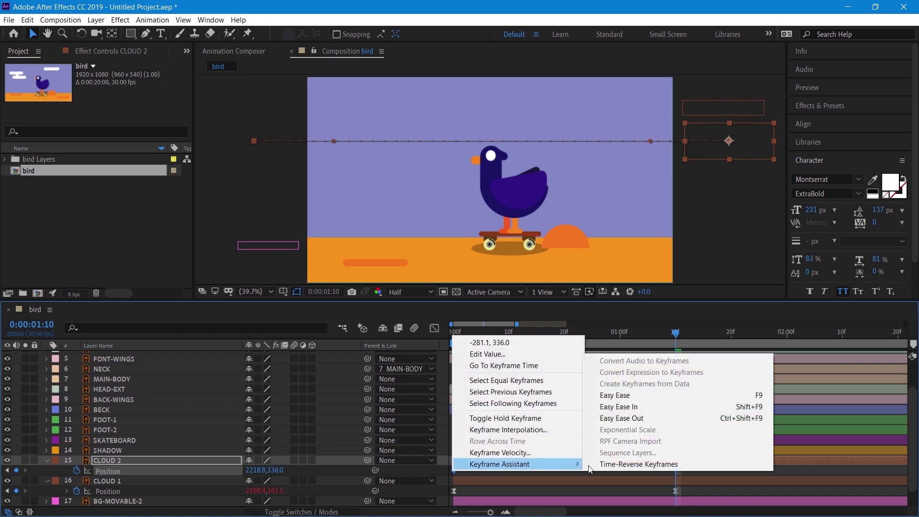
{"action": "left_click", "coordinate": [640, 396]}
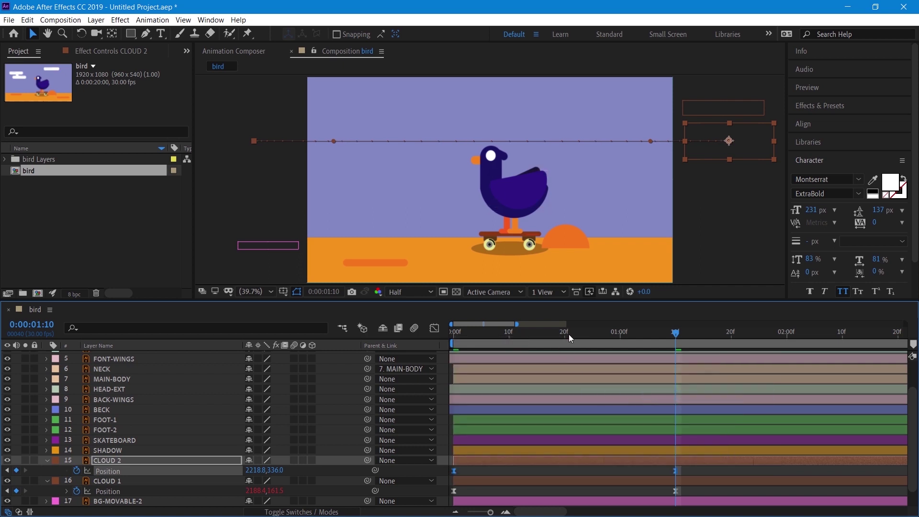
Step: Add the expression loopOut(type = "cycle", numKeyframes = 0) to CLOUD 2's Position and collapse the expression
{"action": "left_click", "coordinate": [76, 471], "text": "alt"}
{"action": "type", "text": "loopOut(type = \"cycle\", numKeyframes = 0)"}
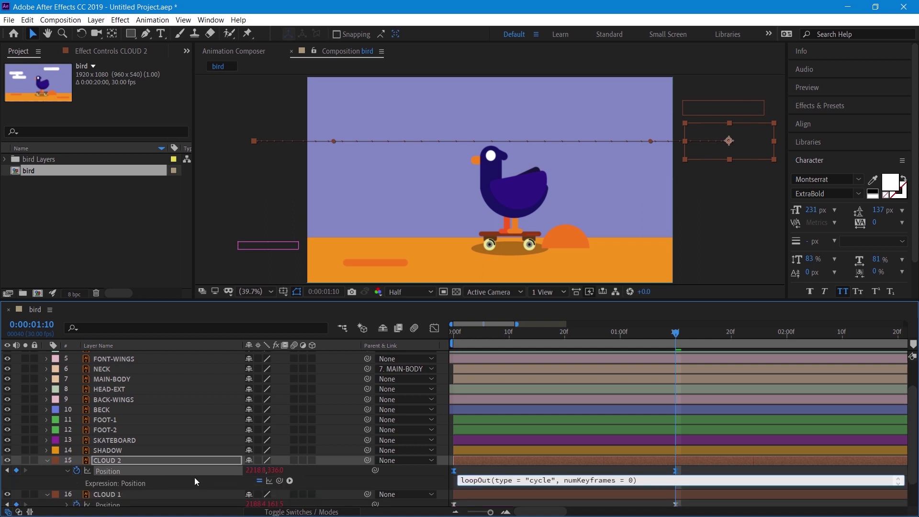
{"action": "left_click", "coordinate": [66, 470]}
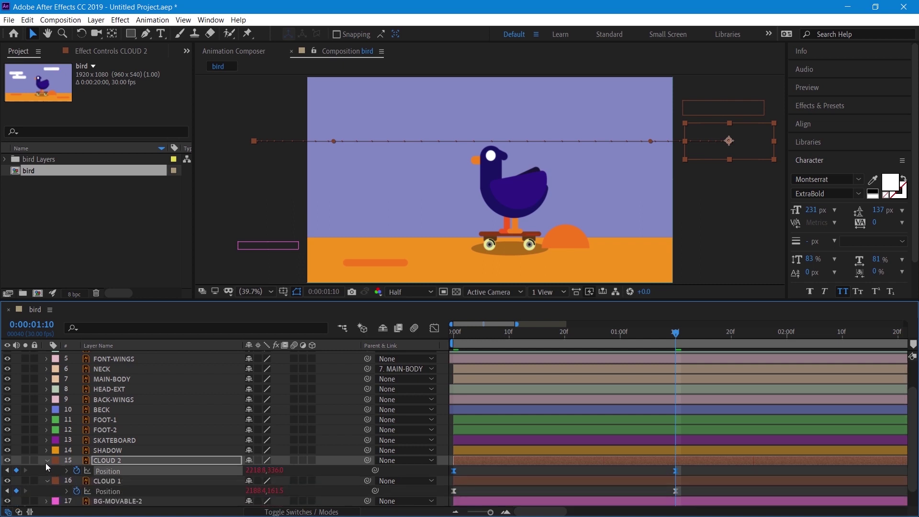
Step: Shift both CLOUD 2 Position keyframes later, to about frame 19 and 1 second 29 frames, and preview the animation from the start
{"action": "left_click_drag", "start_coordinate": [607, 329], "coordinate": [415, 329]}
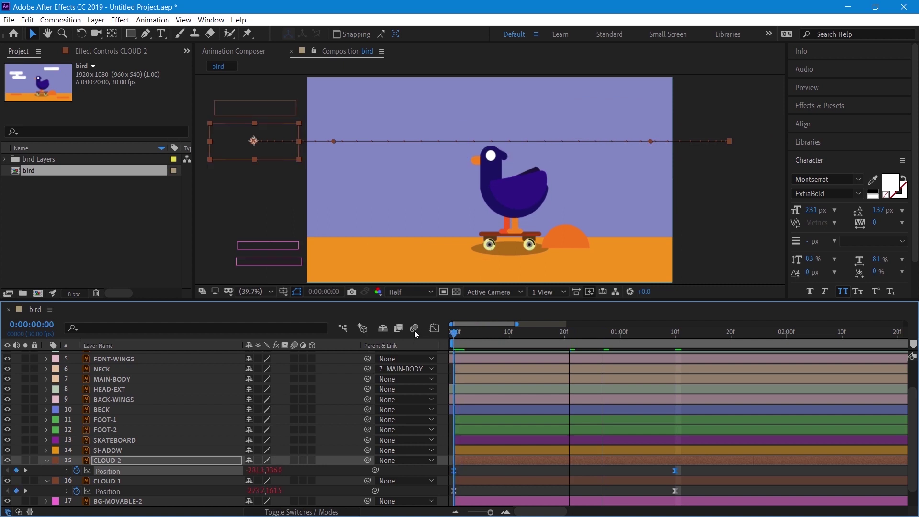
{"action": "left_click", "coordinate": [614, 472]}
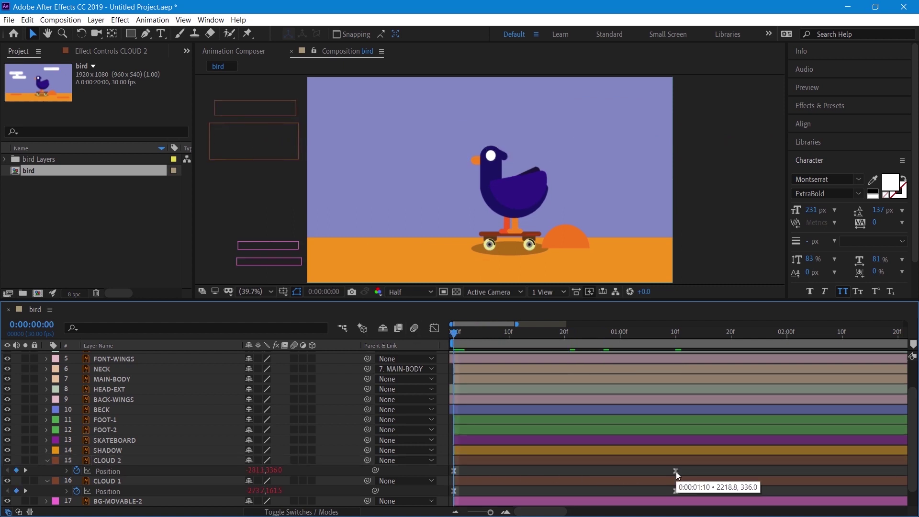
{"action": "left_click", "coordinate": [676, 472]}
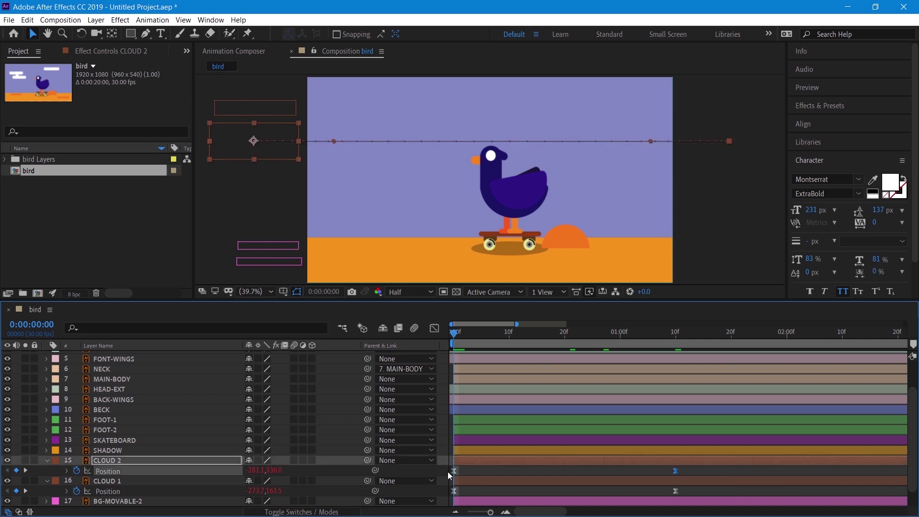
{"action": "left_click_drag", "start_coordinate": [674, 472], "coordinate": [782, 472]}
{"action": "key", "text": "space"}
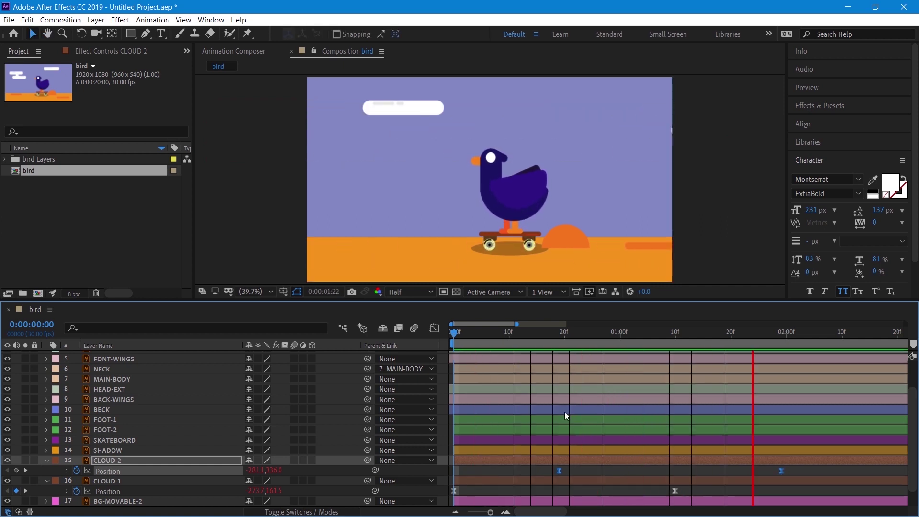
{"action": "key", "text": "space"}
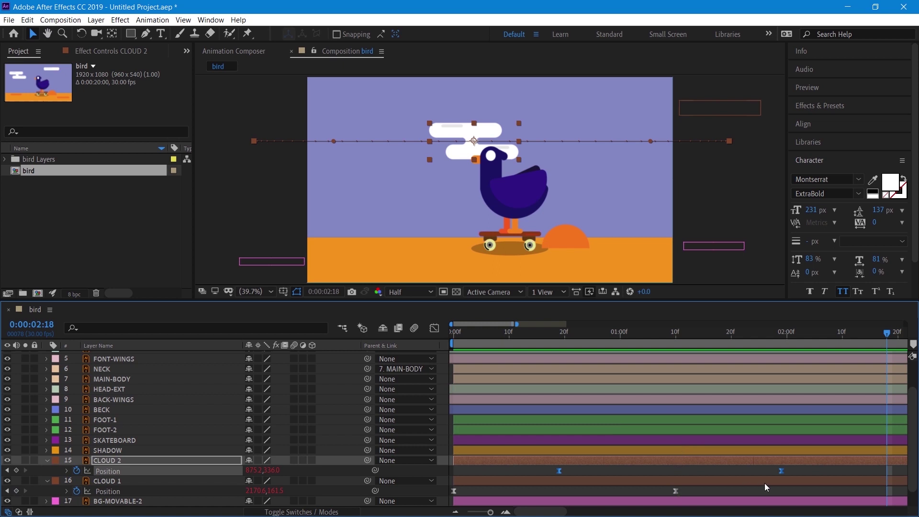
Step: Shift both CLOUD 2 Position keyframes slightly earlier, to about frame 15 and 1 second 25 frames, and preview from frame 0
{"action": "left_click_drag", "start_coordinate": [781, 471], "coordinate": [760, 472]}
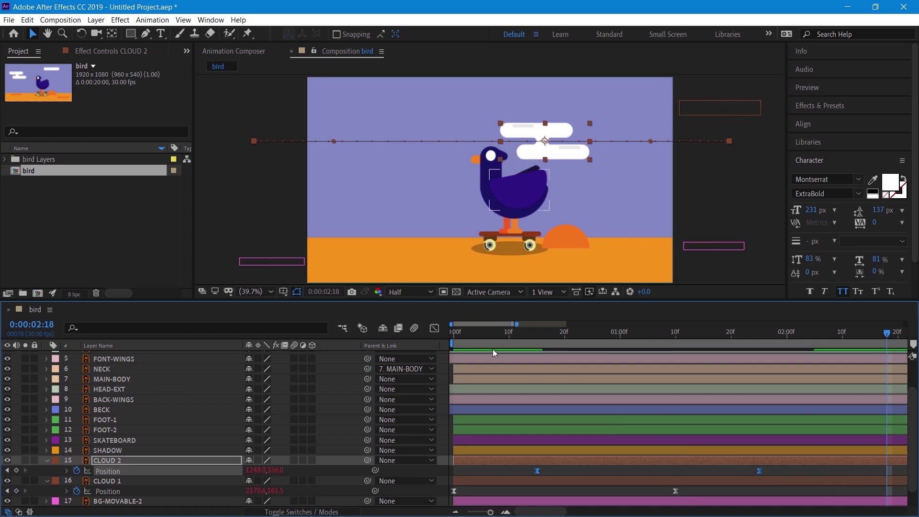
{"action": "left_click_drag", "start_coordinate": [476, 336], "coordinate": [442, 336]}
{"action": "key", "text": "space"}
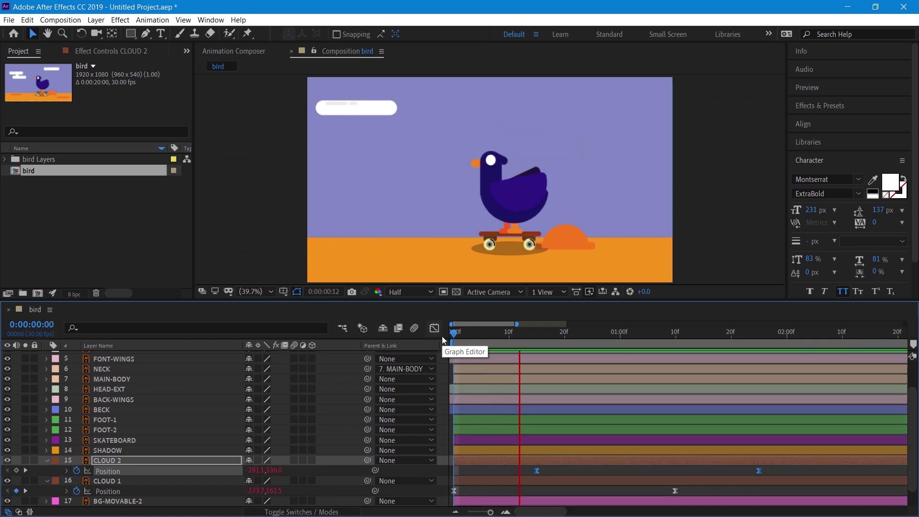
{"action": "key", "text": "space"}
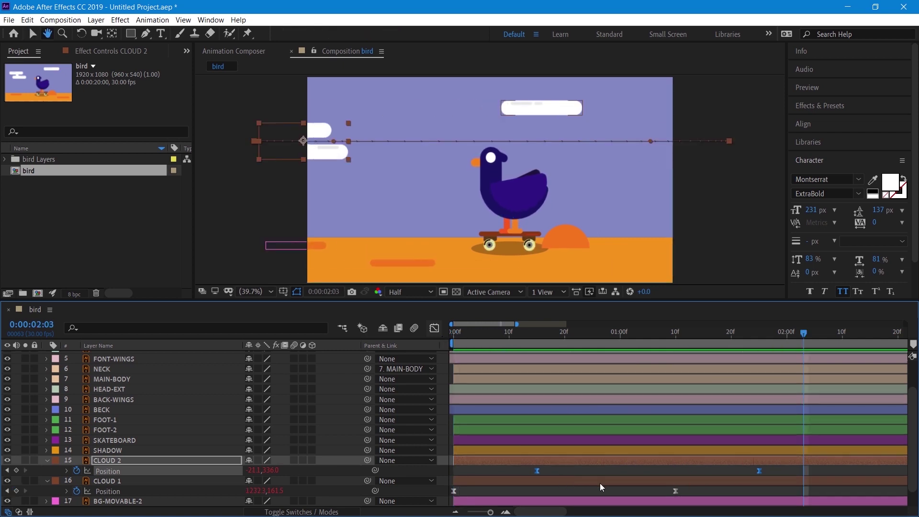
Step: Move the last Position keyframes later, CLOUD 1's to about 1 second 22 frames and CLOUD 2's to about 2 seconds 9 frames, and preview
{"action": "left_click", "coordinate": [685, 490]}
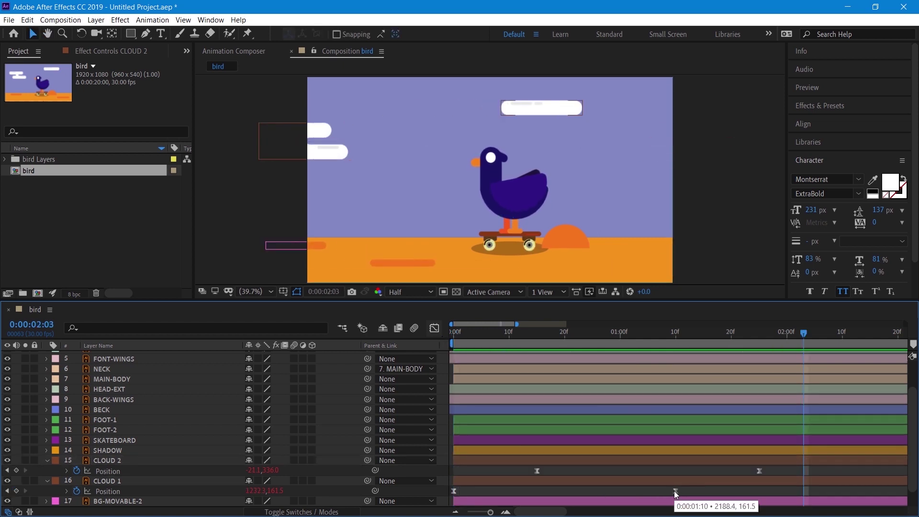
{"action": "left_click_drag", "start_coordinate": [674, 490], "coordinate": [837, 470]}
{"action": "key", "text": "Home"}
{"action": "key", "text": "space"}
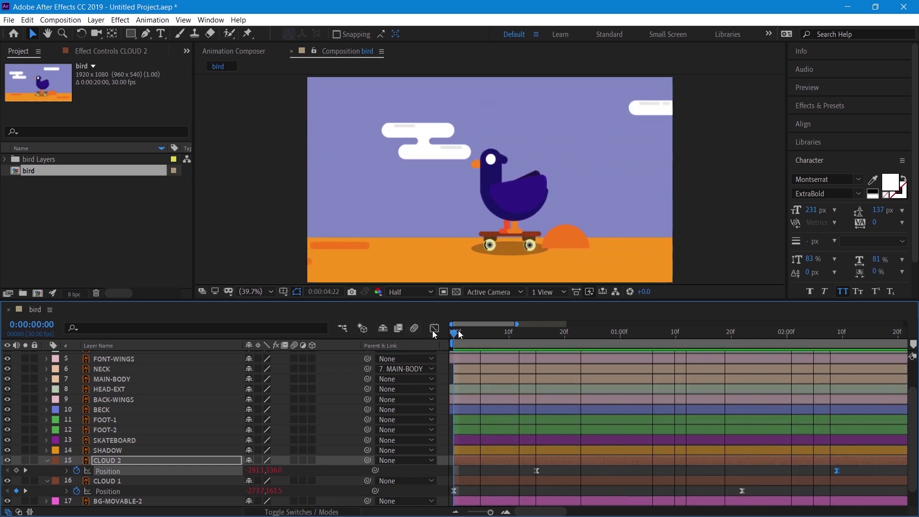
{"action": "key", "text": "space"}
{"action": "left_click_drag", "start_coordinate": [498, 332], "coordinate": [364, 331]}
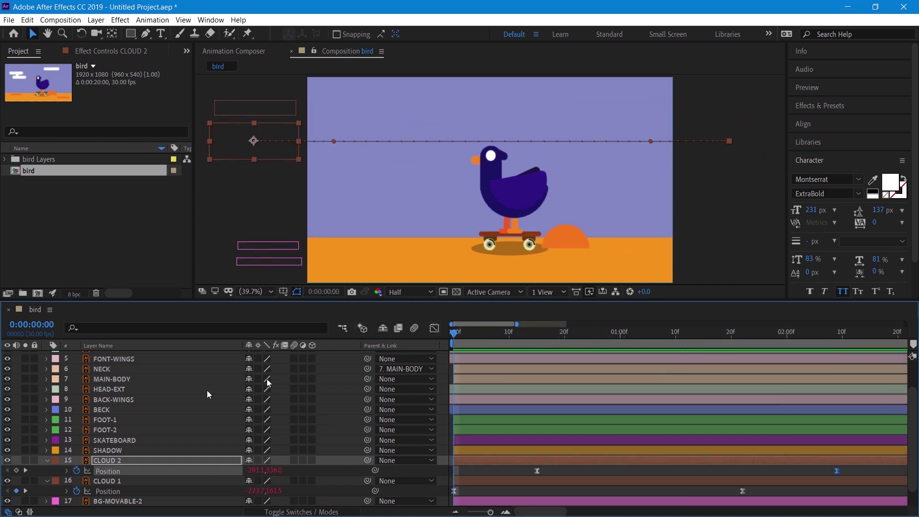
Step: Collapse the CLOUD 2 and CLOUD 1 properties and widen the timeline's visible range to about 9 seconds
{"action": "left_click", "coordinate": [46, 461]}
{"action": "left_click", "coordinate": [47, 470]}
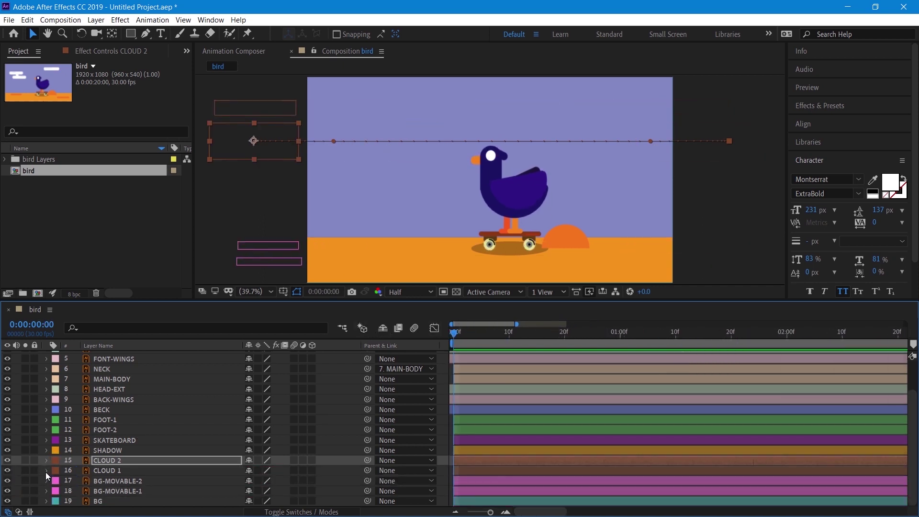
{"action": "left_click_drag", "start_coordinate": [516, 325], "coordinate": [666, 325]}
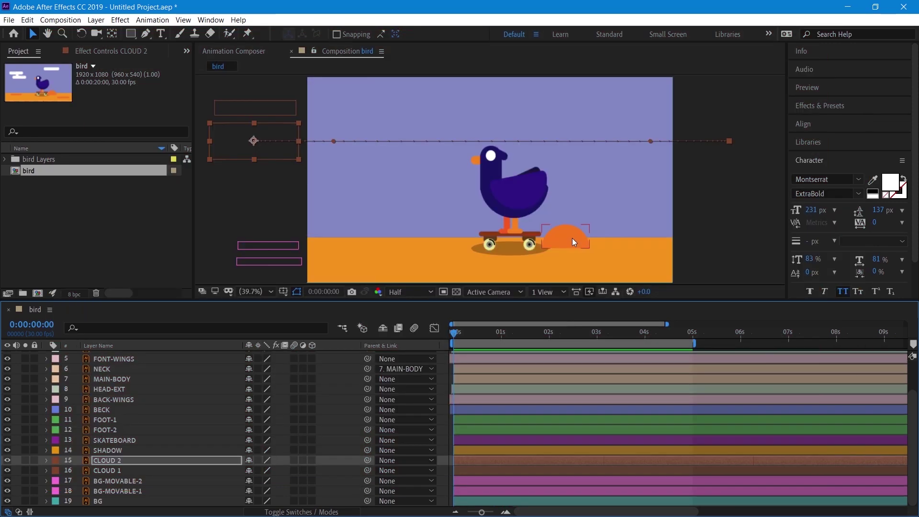
Step: Add Position and Scale keyframes to the dust layer at frame 0 and reveal both properties together
{"action": "scroll", "coordinate": [212, 384], "scroll_direction": "up", "scroll_amount": 2}
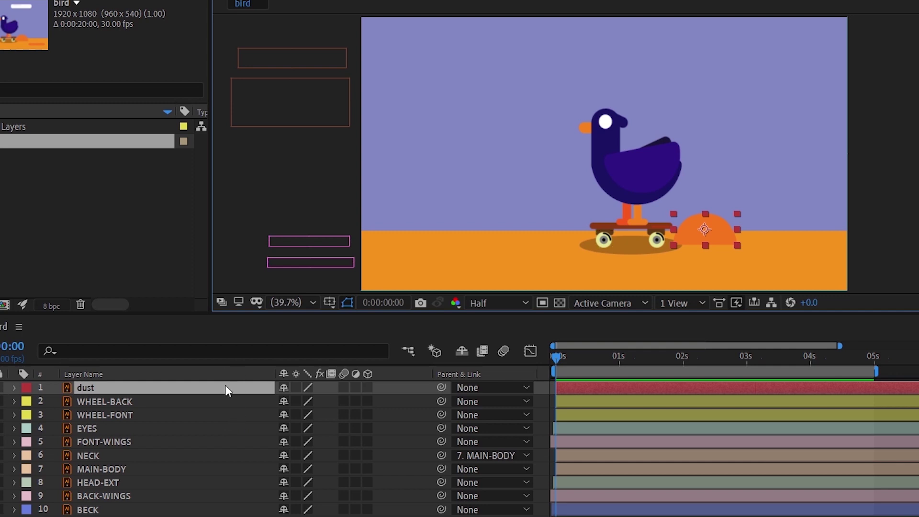
{"action": "key", "text": "s"}
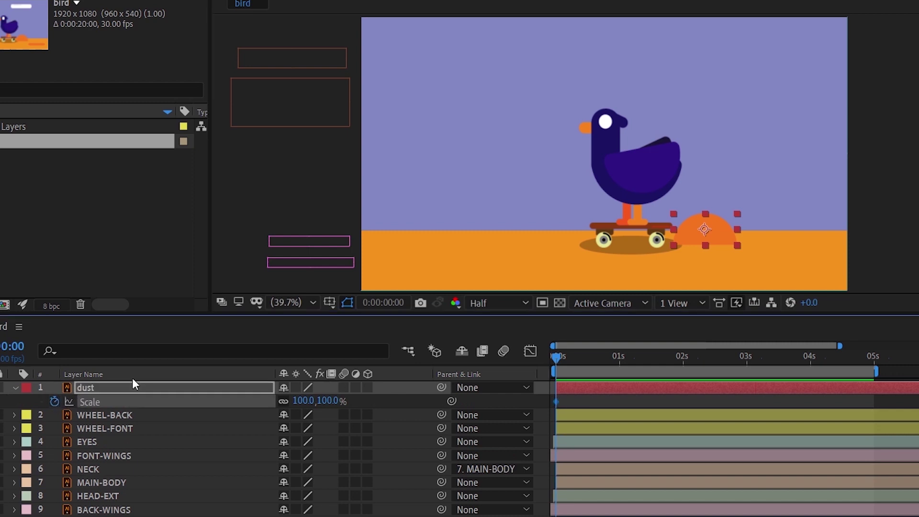
{"action": "left_click", "coordinate": [132, 386]}
{"action": "key", "text": "p"}
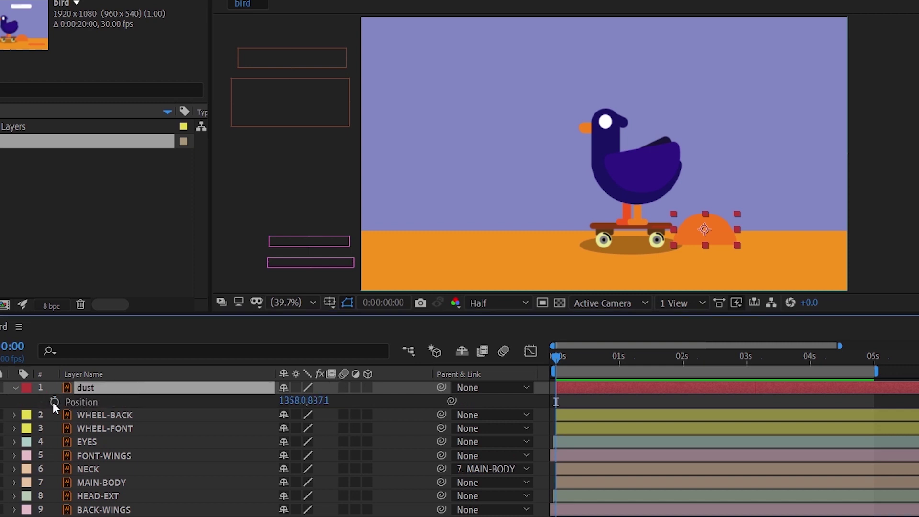
{"action": "key", "text": "p"}
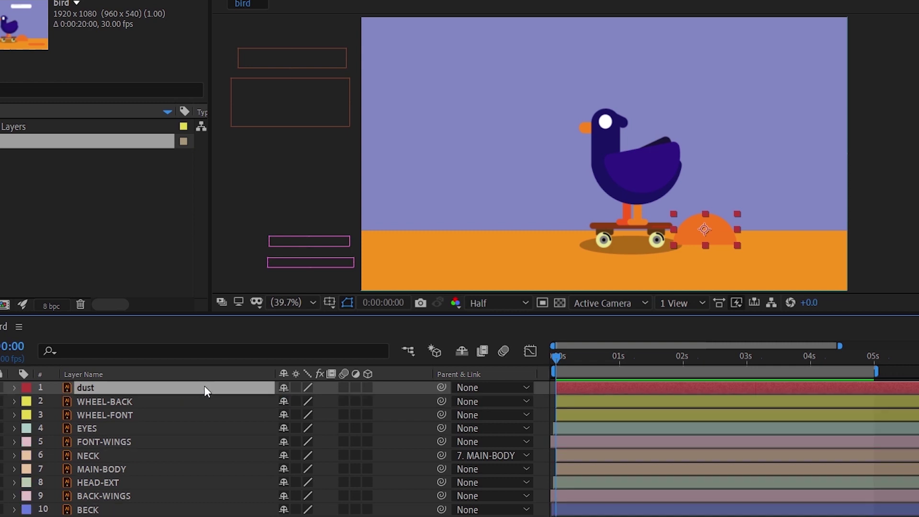
{"action": "key", "text": "p"}
{"action": "key", "text": "shift+s"}
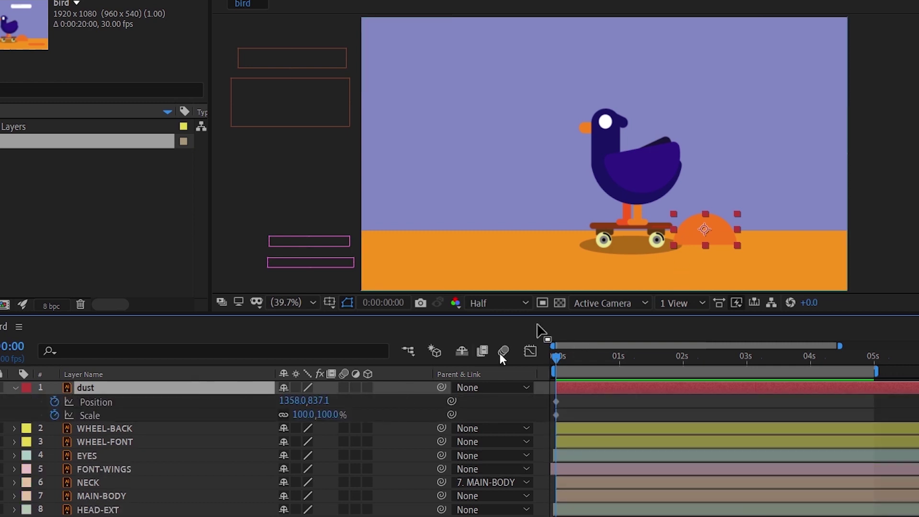
Step: Try the dust layer's Scale at 10% and 30% on the frame 0 keyframe
{"action": "left_click", "coordinate": [329, 416]}
{"action": "type", "text": "10"}
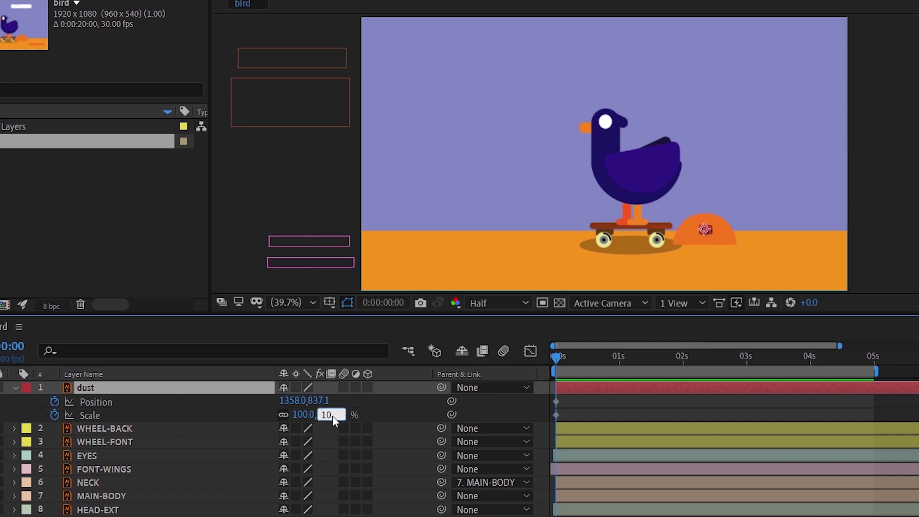
{"action": "key", "text": "Return"}
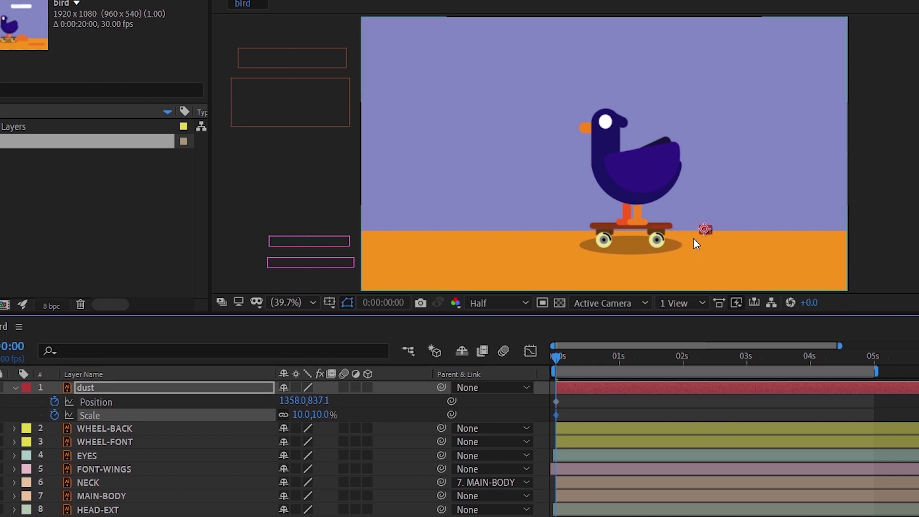
{"action": "left_click", "coordinate": [321, 415]}
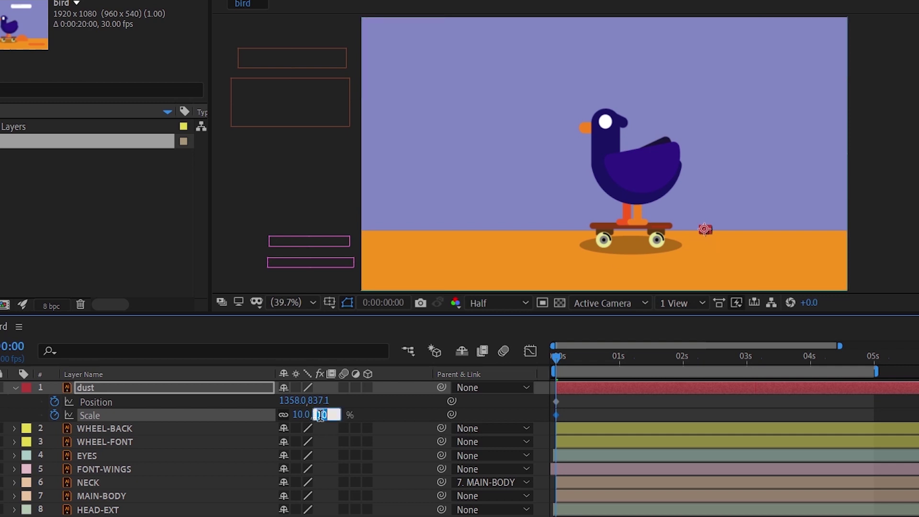
{"action": "type", "text": "30"}
{"action": "key", "text": "Return"}
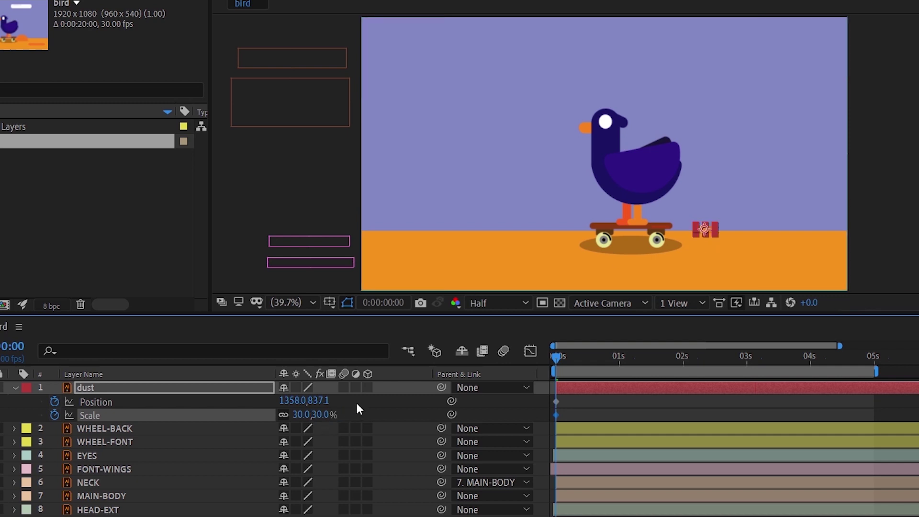
Step: At frame 0, set the dust layer's Scale to 50% and move it beside the rear wheel, to about 1312, 864.1
{"action": "left_click", "coordinate": [321, 414]}
{"action": "type", "text": "50"}
{"action": "key", "text": "Return"}
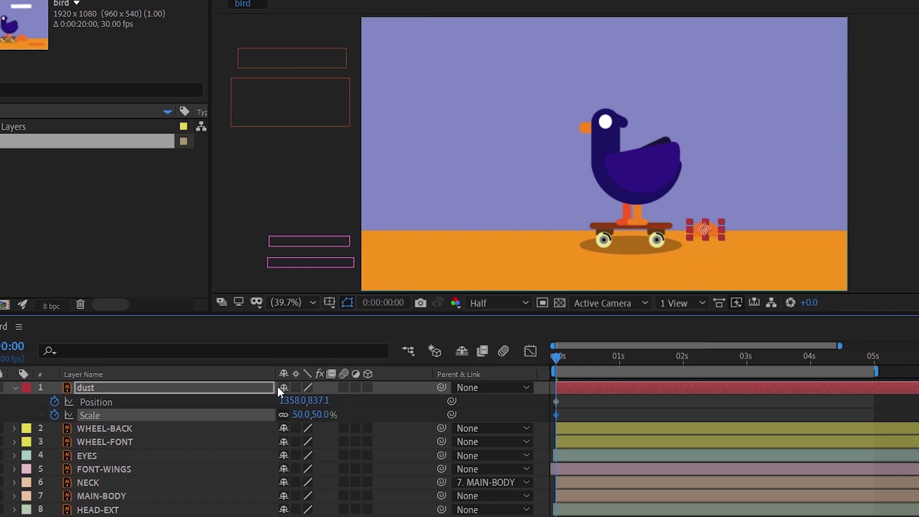
{"action": "left_click_drag", "start_coordinate": [315, 400], "coordinate": [276, 407]}
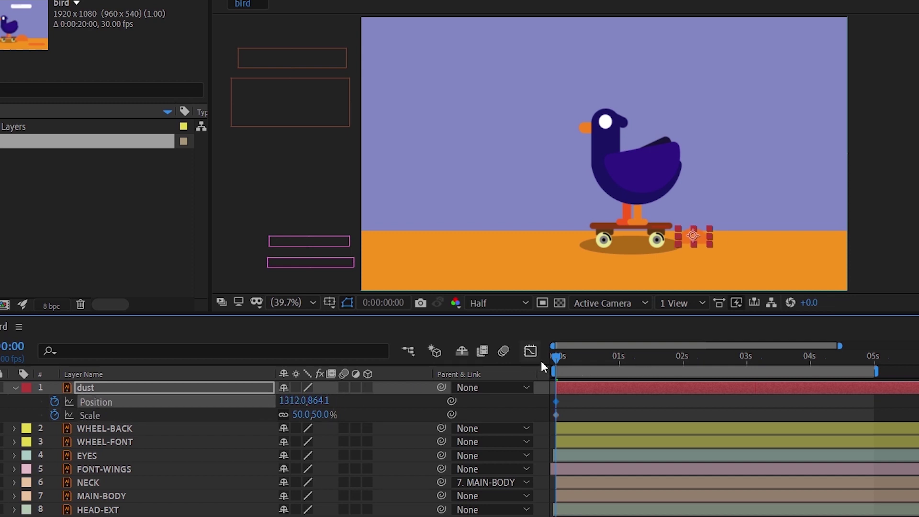
Step: At frame 17, set the dust layer's Scale to 100% and its Position to about 1484, 843.1
{"action": "left_click_drag", "start_coordinate": [558, 357], "coordinate": [592, 358]}
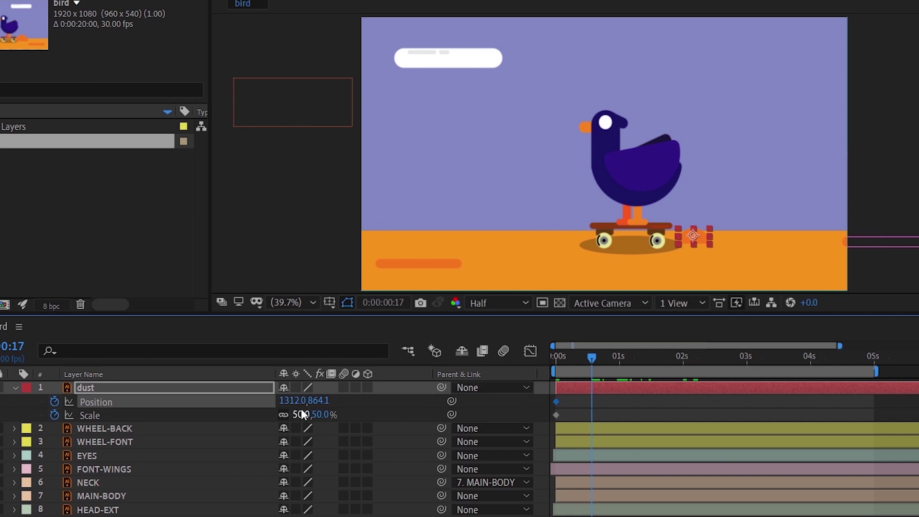
{"action": "left_click_drag", "start_coordinate": [293, 401], "coordinate": [434, 403]}
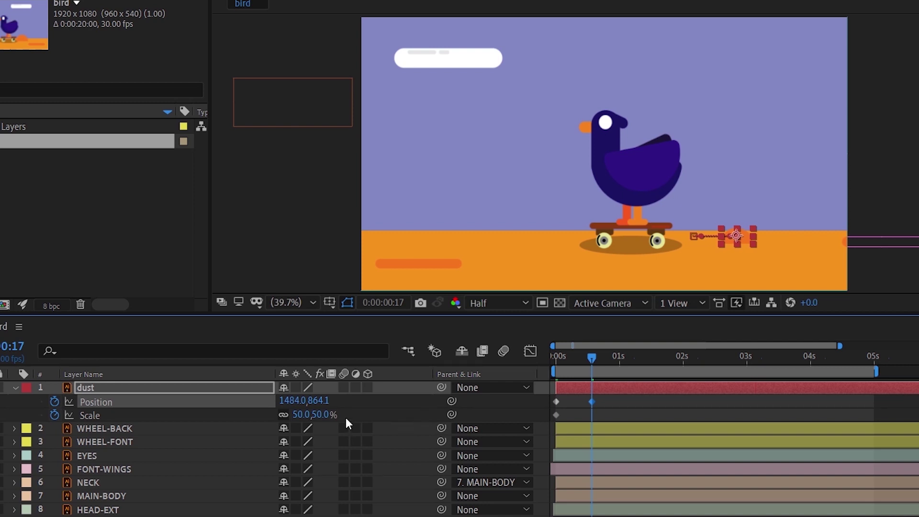
{"action": "left_click", "coordinate": [323, 415]}
{"action": "type", "text": "100"}
{"action": "key", "text": "Return"}
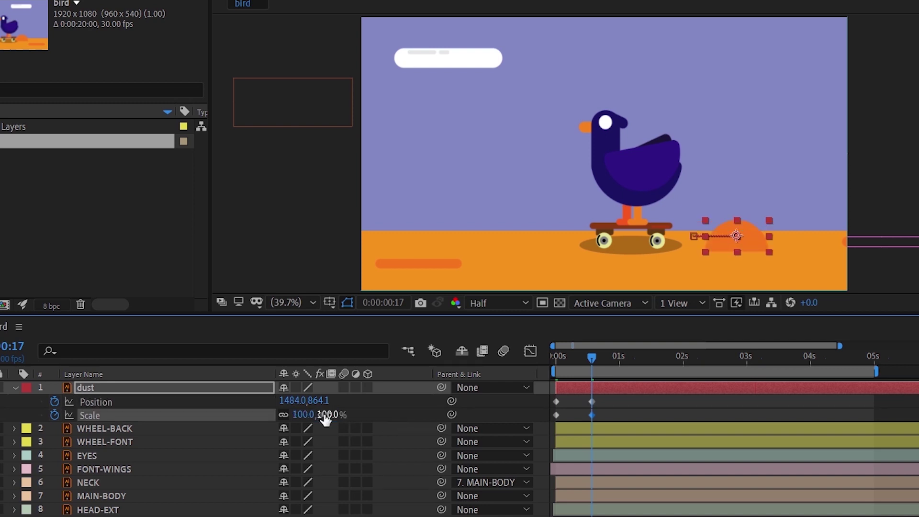
{"action": "left_click_drag", "start_coordinate": [318, 401], "coordinate": [304, 400]}
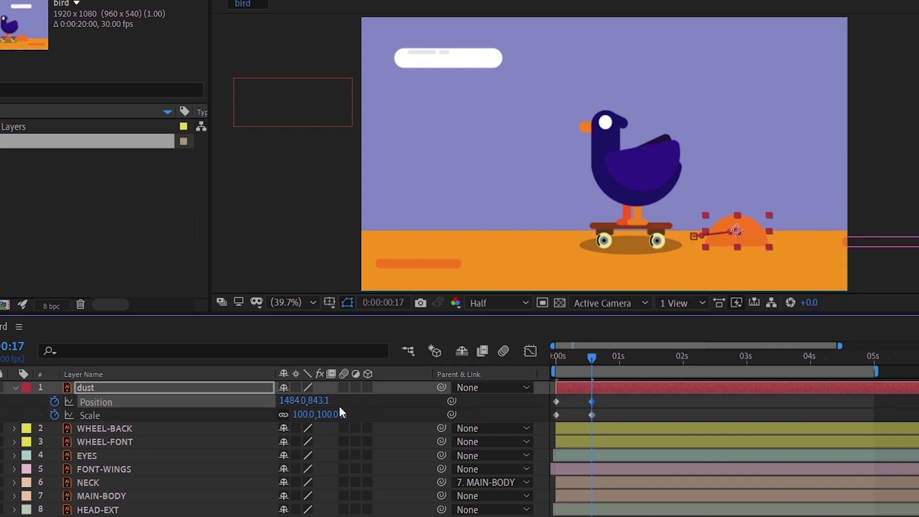
Step: At 1 second, set the dust layer's Scale to 50% and its Position to about 1689, 868.1, and preview the animation
{"action": "left_click_drag", "start_coordinate": [596, 359], "coordinate": [619, 358]}
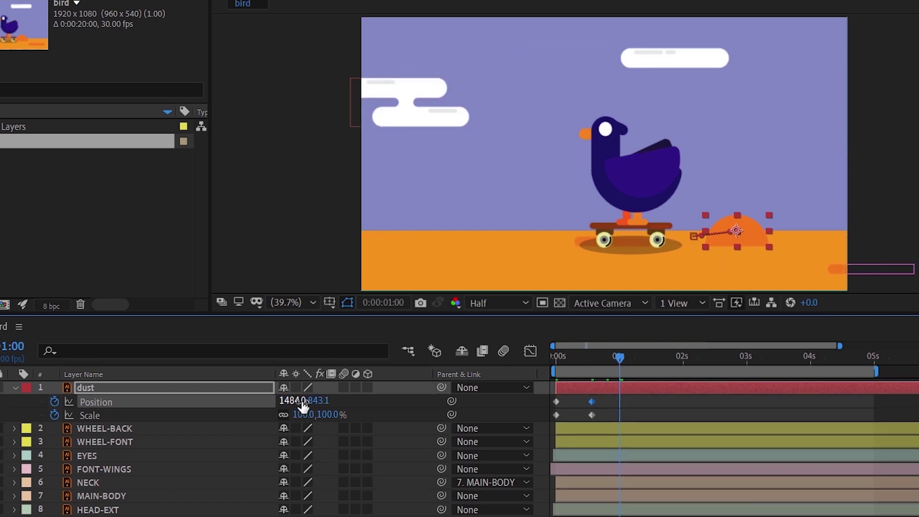
{"action": "left_click_drag", "start_coordinate": [293, 401], "coordinate": [458, 401]}
{"action": "left_click", "coordinate": [334, 415]}
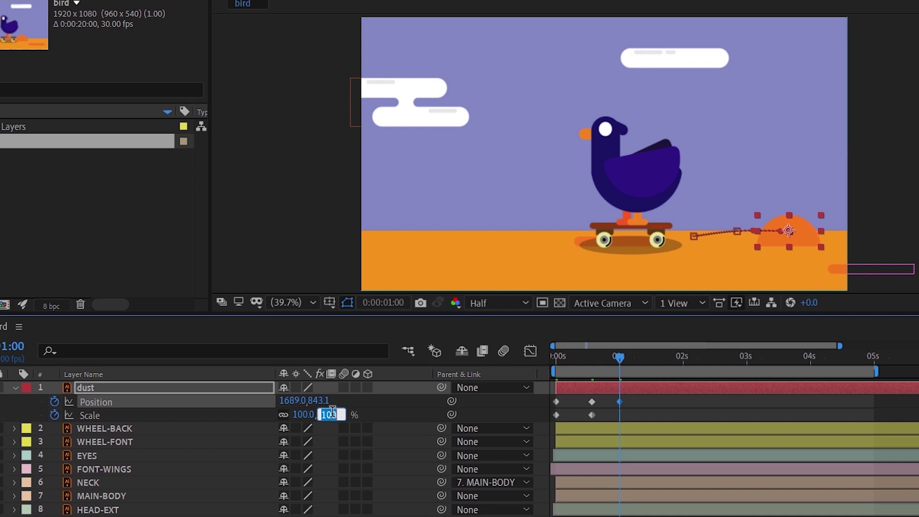
{"action": "type", "text": "50"}
{"action": "left_click", "coordinate": [402, 412]}
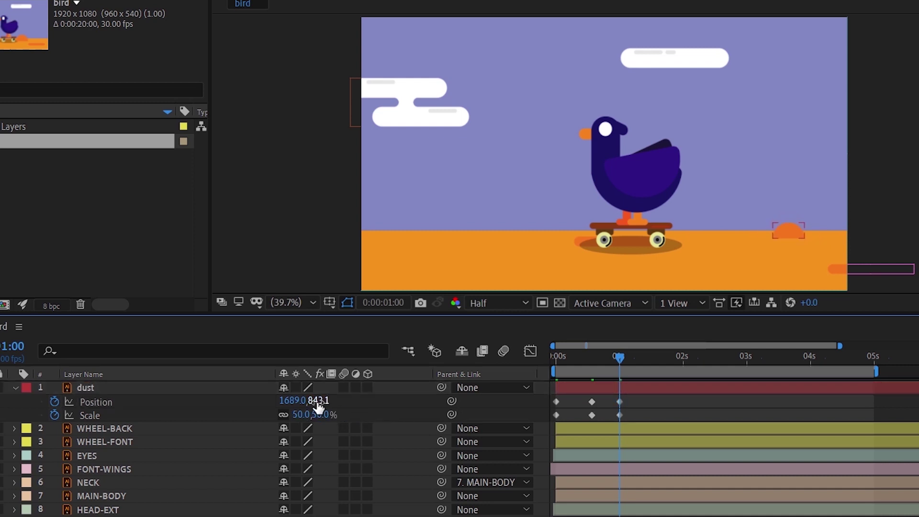
{"action": "left_click_drag", "start_coordinate": [318, 400], "coordinate": [338, 402]}
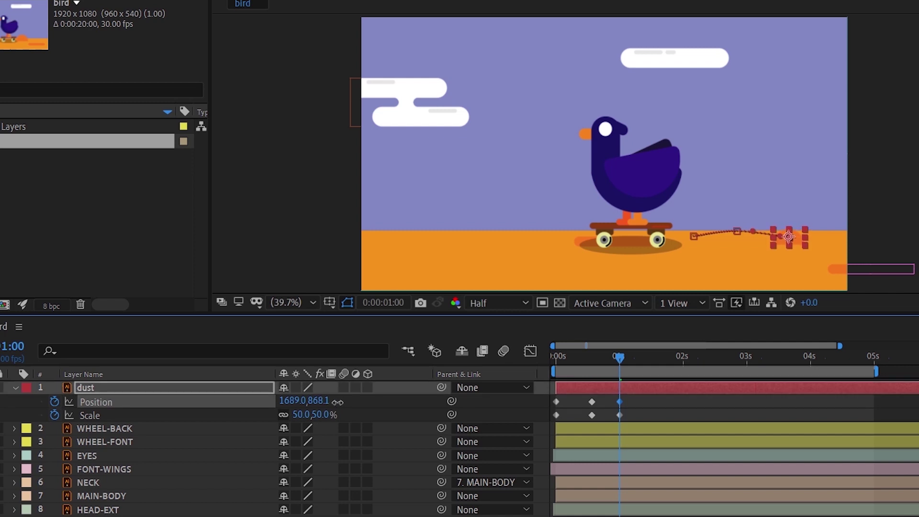
{"action": "key", "text": "space"}
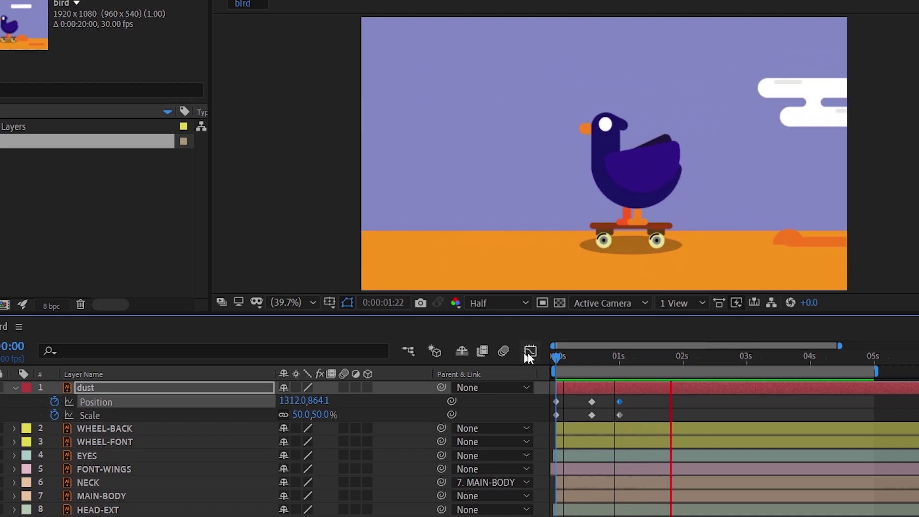
{"action": "key", "text": "space"}
Step: Add the expression loopOut(type = "cycle", numKeyframes = 0) to the dust layer's Scale and Position, and collapse both expressions
{"action": "left_click", "coordinate": [54, 415], "text": "alt"}
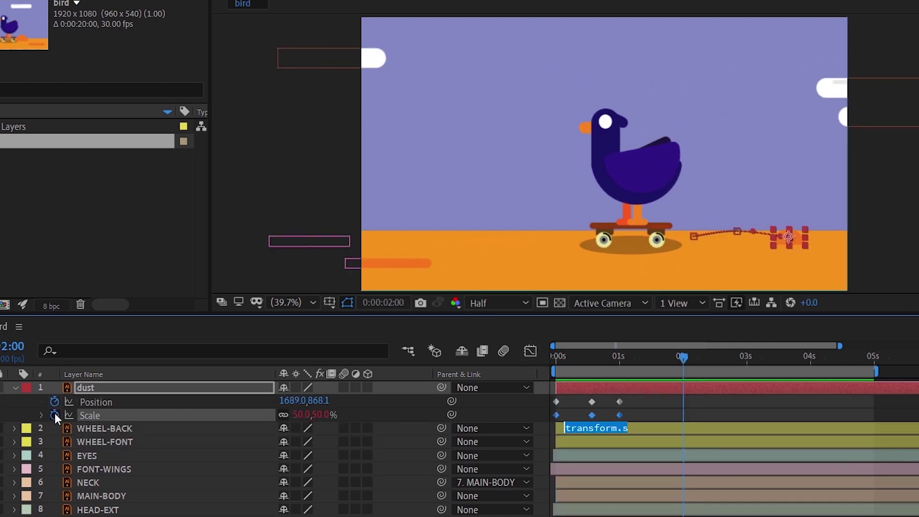
{"action": "type", "text": "loopOut(type = \"cycle\", numKeyframes = 0)"}
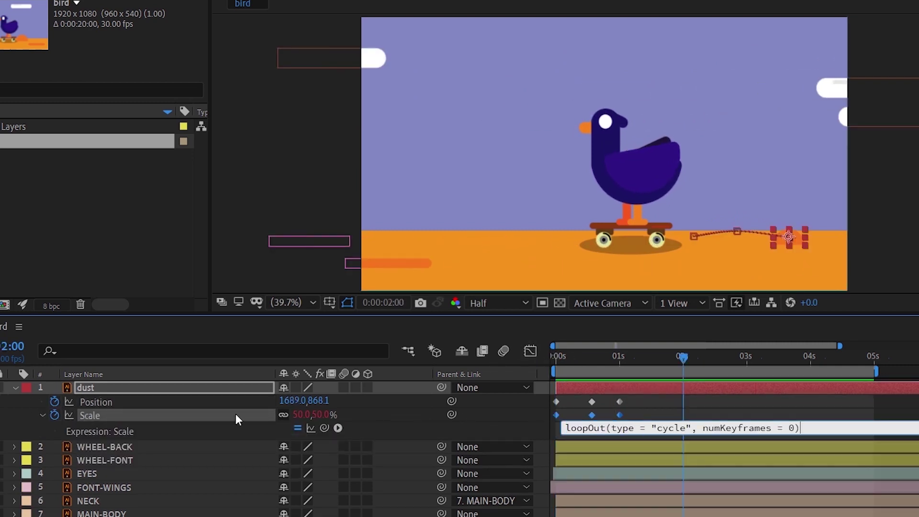
{"action": "left_click", "coordinate": [54, 402], "text": "alt"}
{"action": "type", "text": "loopOut(type = \"cycle\", numKeyframes = 0)"}
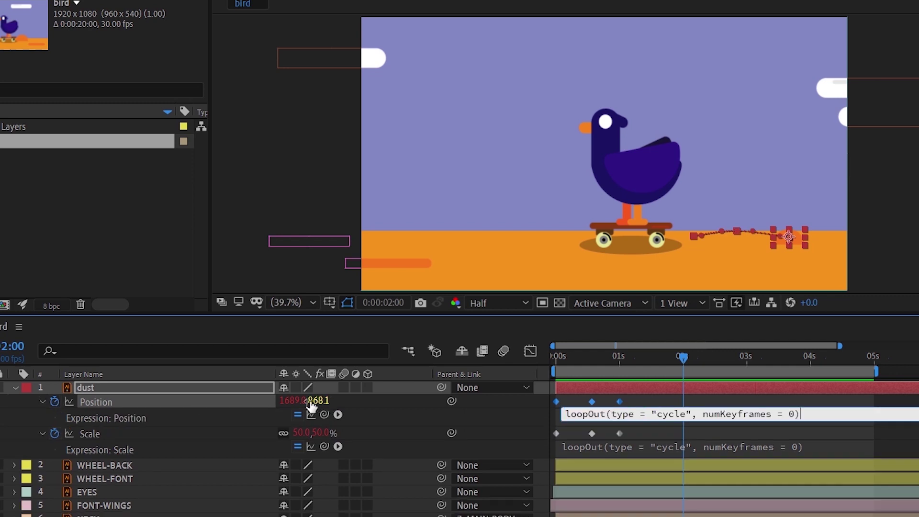
{"action": "left_click", "coordinate": [42, 402]}
{"action": "left_click", "coordinate": [42, 415]}
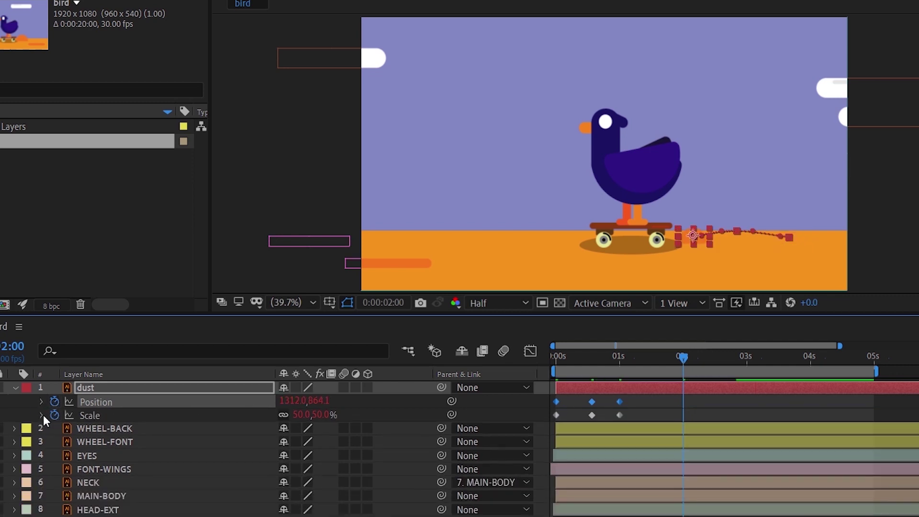
Step: Try to apply Easy Ease to all of the dust layer's Position and Scale keyframes
{"action": "mouse_move", "coordinate": [642, 401]}
{"action": "left_mouse_down"}
{"action": "mouse_move", "coordinate": [612, 418]}
{"action": "mouse_move", "coordinate": [556, 417]}
{"action": "left_mouse_up"}
{"action": "right_click", "coordinate": [620, 415]}
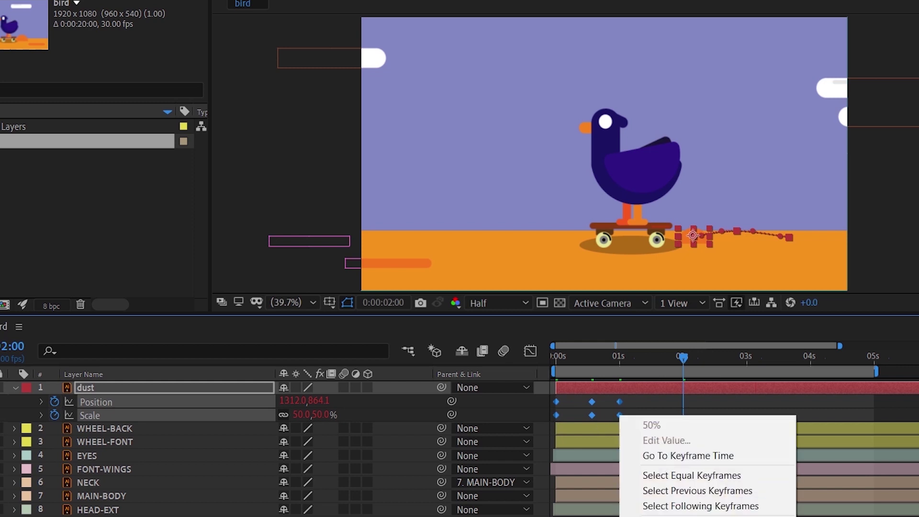
{"action": "mouse_move", "coordinate": [708, 516]}
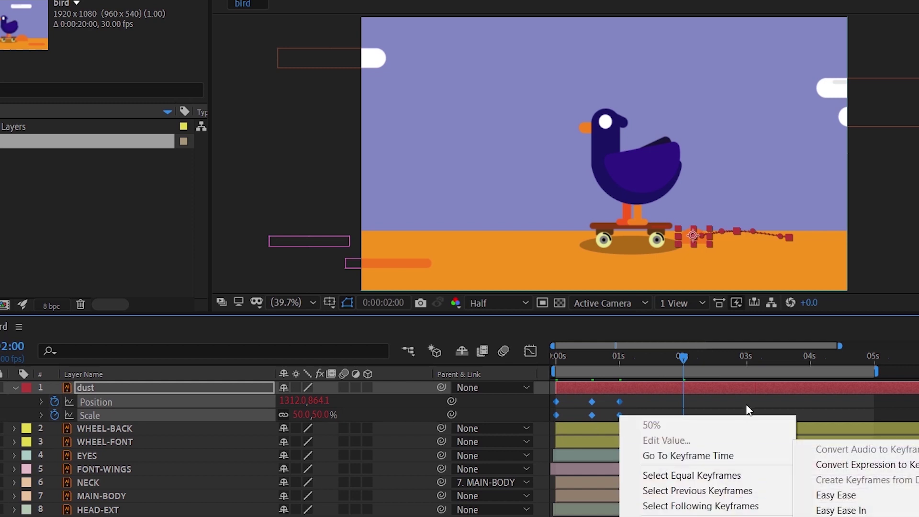
{"action": "left_click", "coordinate": [836, 495]}
Step: Preview the dust loop from frame 0 and shift its middle Position and Scale keyframes slightly earlier, to about frame 16
{"action": "left_click_drag", "start_coordinate": [611, 355], "coordinate": [515, 352]}
{"action": "key", "text": "space"}
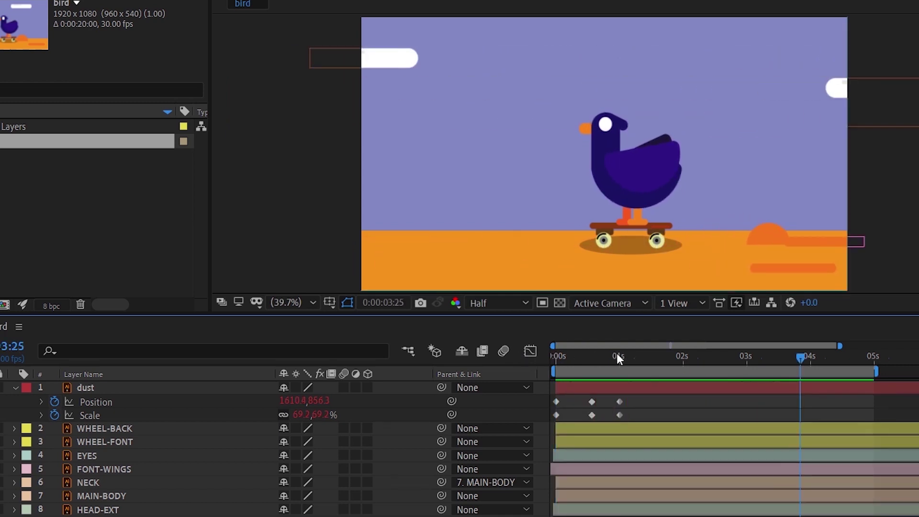
{"action": "left_click_drag", "start_coordinate": [617, 358], "coordinate": [526, 353]}
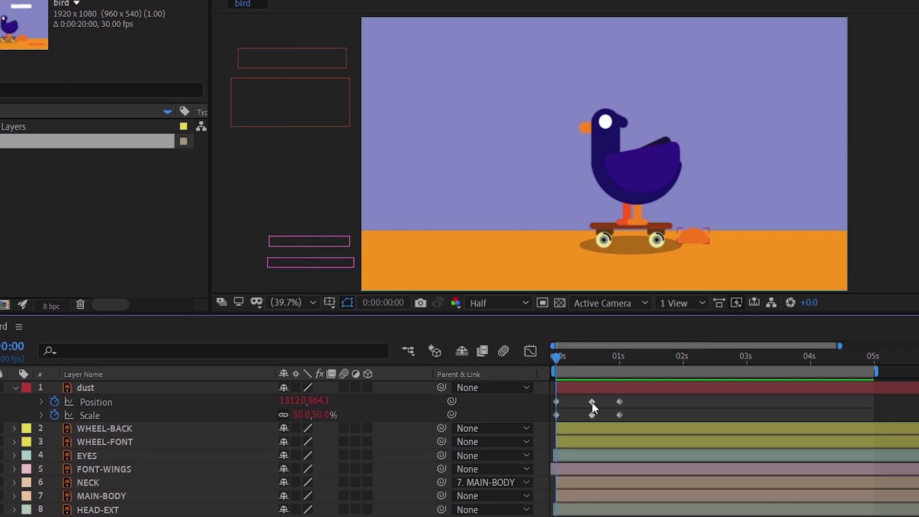
{"action": "left_click_drag", "start_coordinate": [592, 402], "coordinate": [591, 403]}
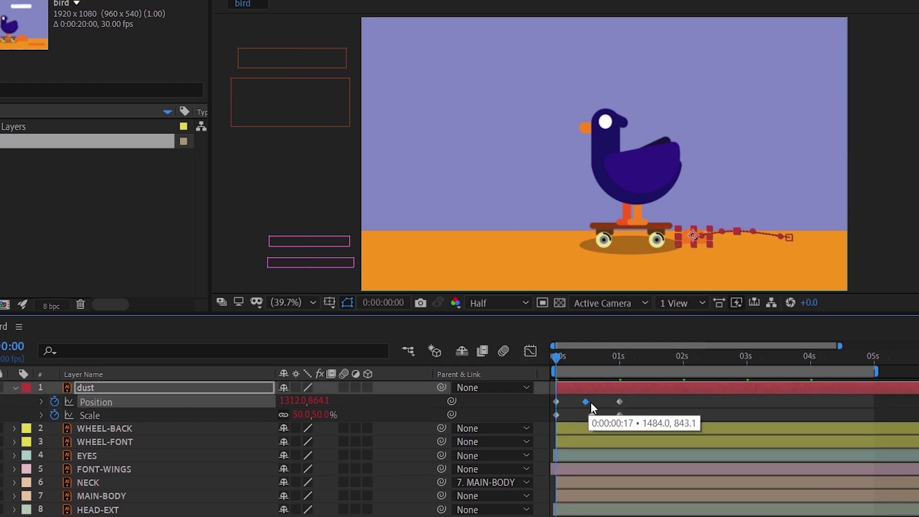
{"action": "left_click", "coordinate": [592, 416]}
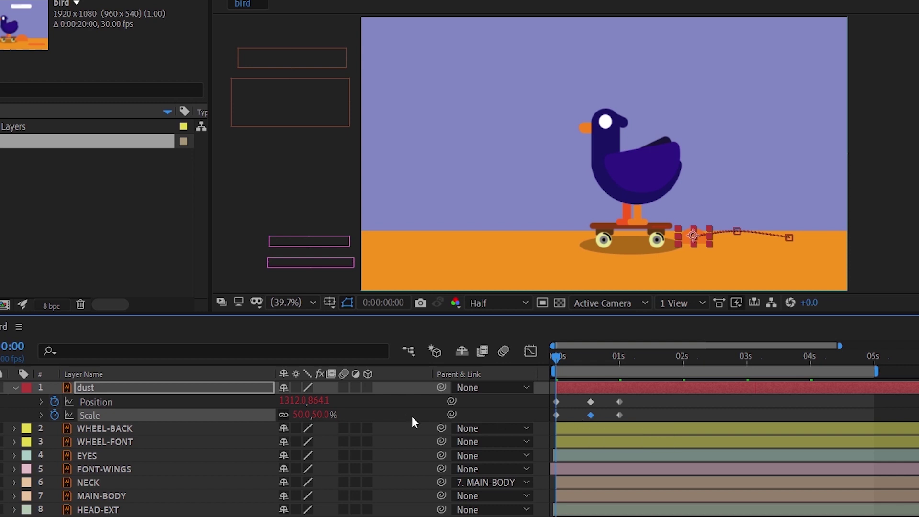
Step: Align the dust layer's middle Scale and Position keyframes with each other at frame 16
{"action": "left_click", "coordinate": [2, 415]}
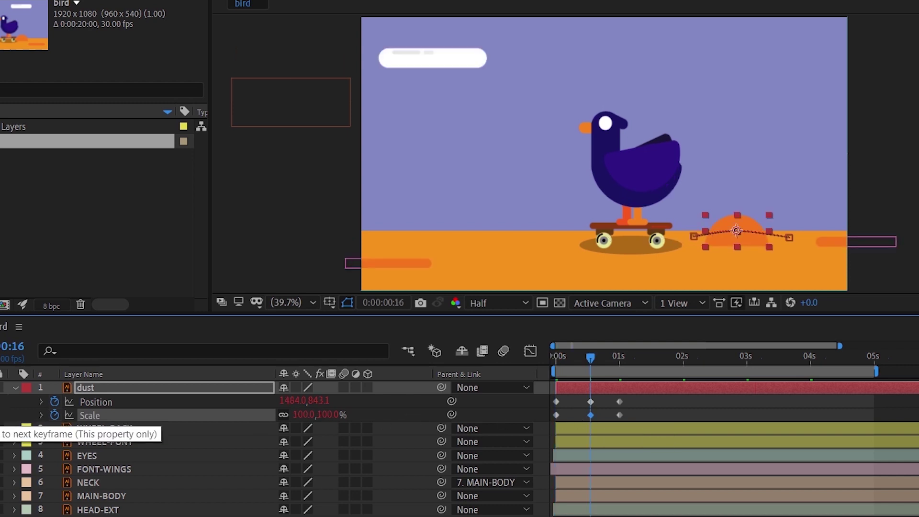
{"action": "left_click_drag", "start_coordinate": [839, 346], "coordinate": [636, 346]}
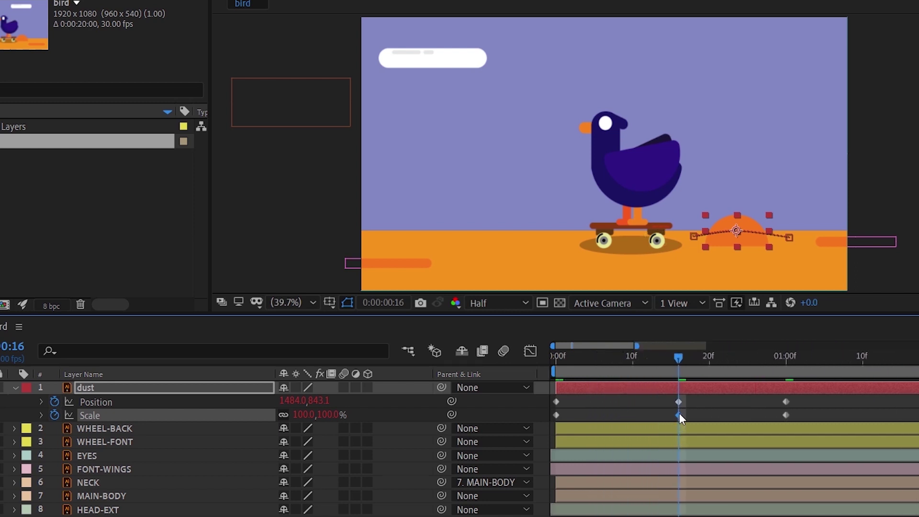
{"action": "mouse_move", "coordinate": [679, 414]}
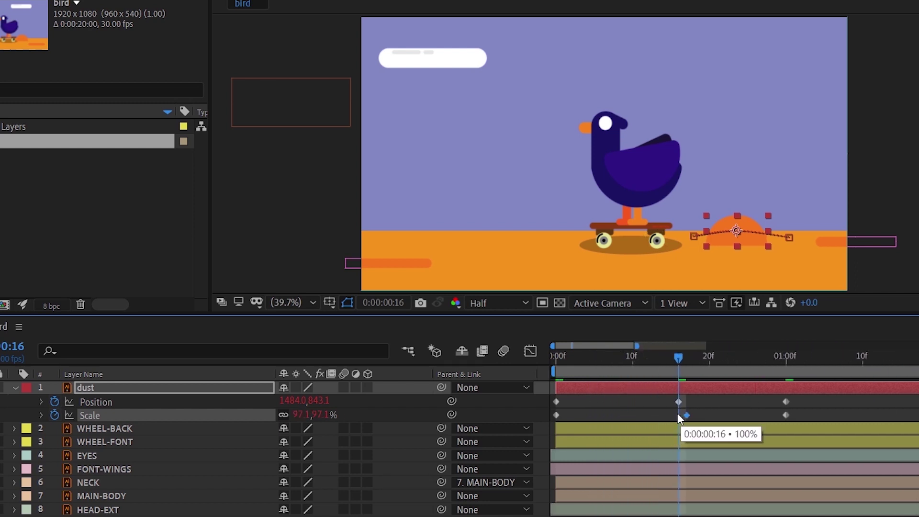
{"action": "left_click", "coordinate": [680, 401]}
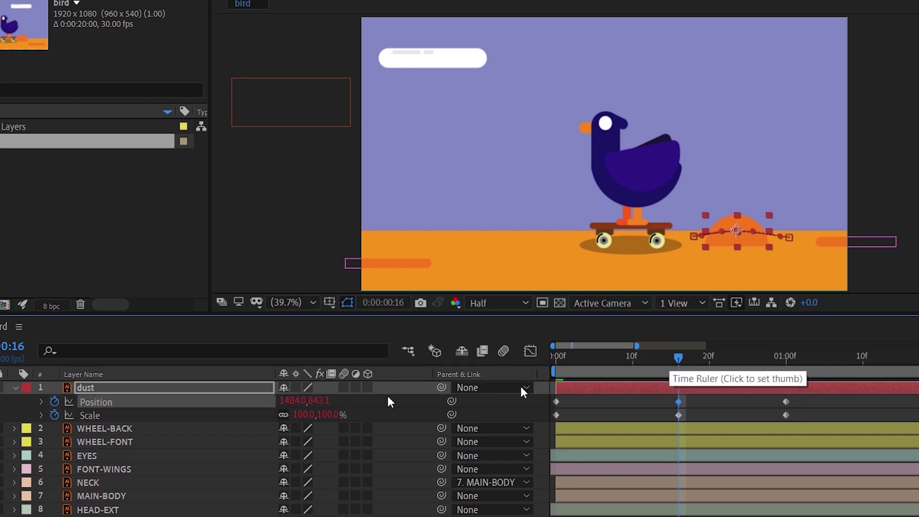
Step: Set the dust layer's Opacity to 50% and collapse its properties
{"action": "left_click", "coordinate": [16, 389]}
{"action": "left_click", "coordinate": [125, 390]}
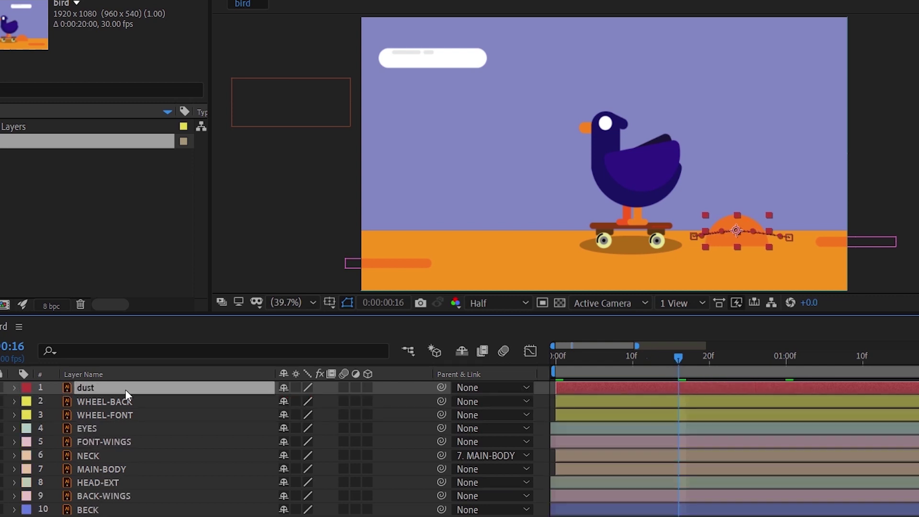
{"action": "key", "text": "t"}
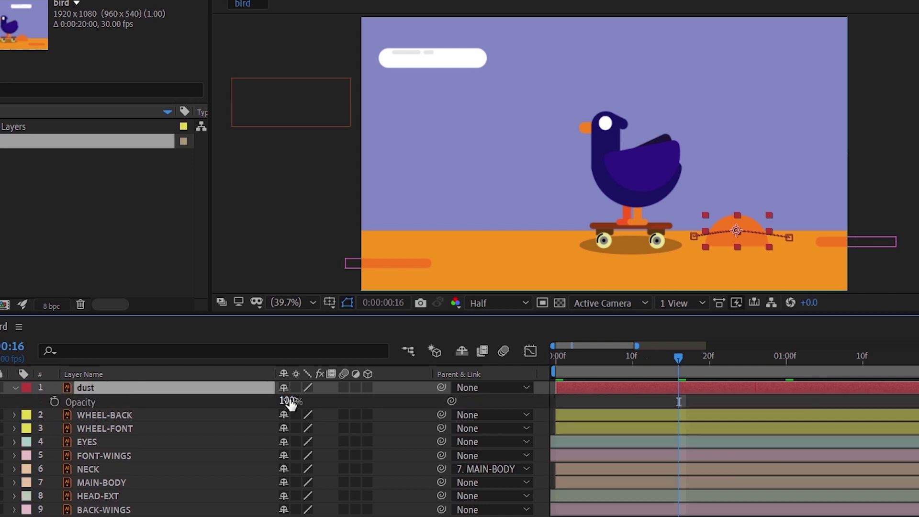
{"action": "left_click", "coordinate": [286, 402]}
{"action": "type", "text": "50"}
{"action": "key", "text": "Return"}
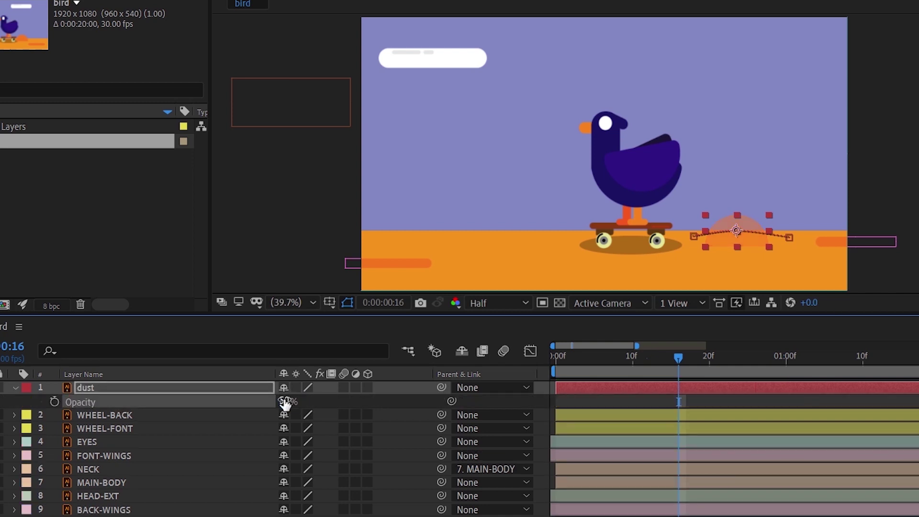
{"action": "left_click", "coordinate": [18, 387]}
Step: Duplicate the dust layer six times so there are seven dust layers
{"action": "left_click", "coordinate": [111, 388]}
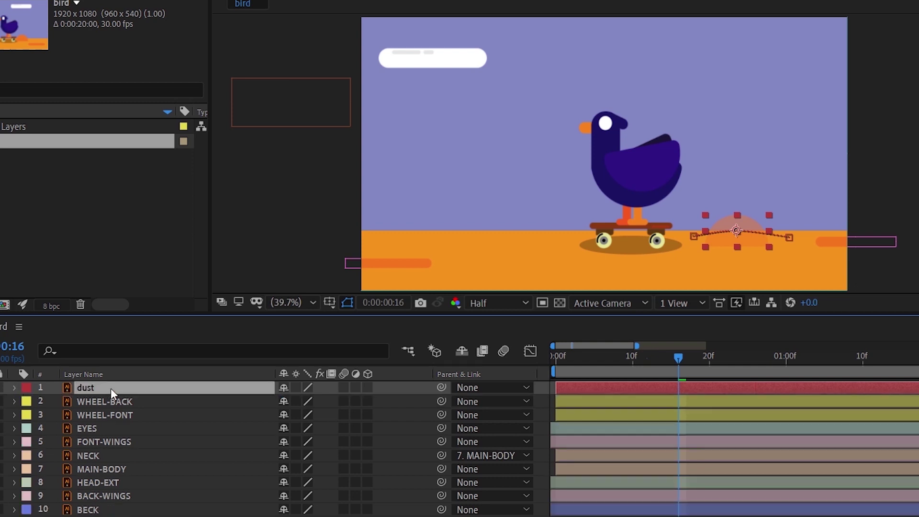
{"action": "key", "text": "ctrl+d"}
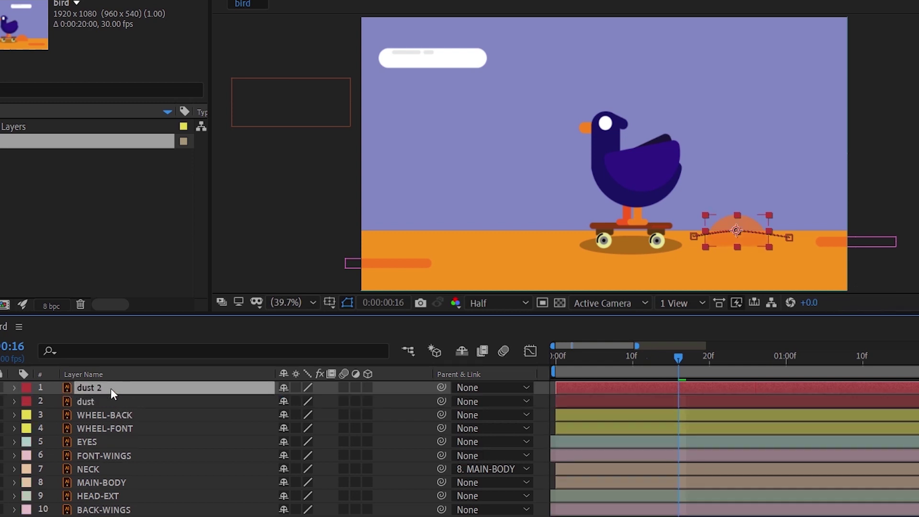
{"action": "key", "text": "ctrl+d"}
{"action": "key", "text": "ctrl+d"}
{"action": "key", "text": "ctrl+d"}
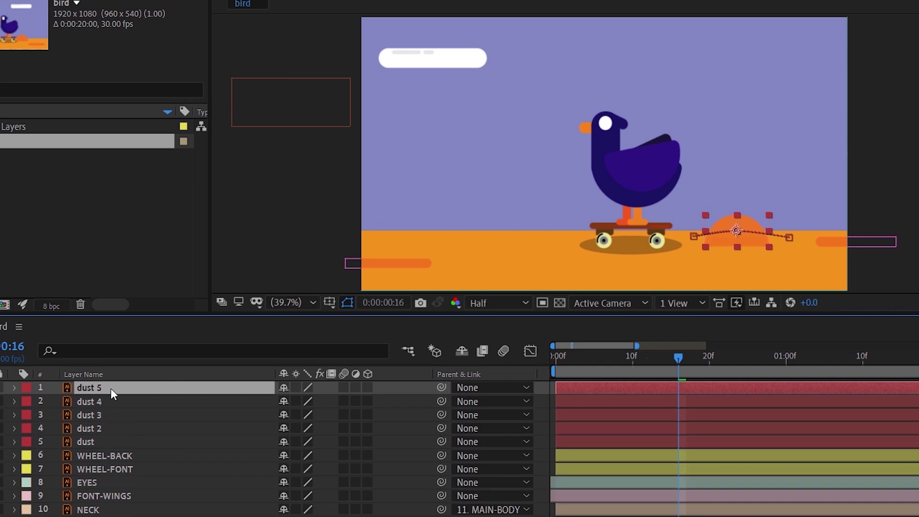
{"action": "key", "text": "ctrl+d"}
{"action": "key", "text": "ctrl+d"}
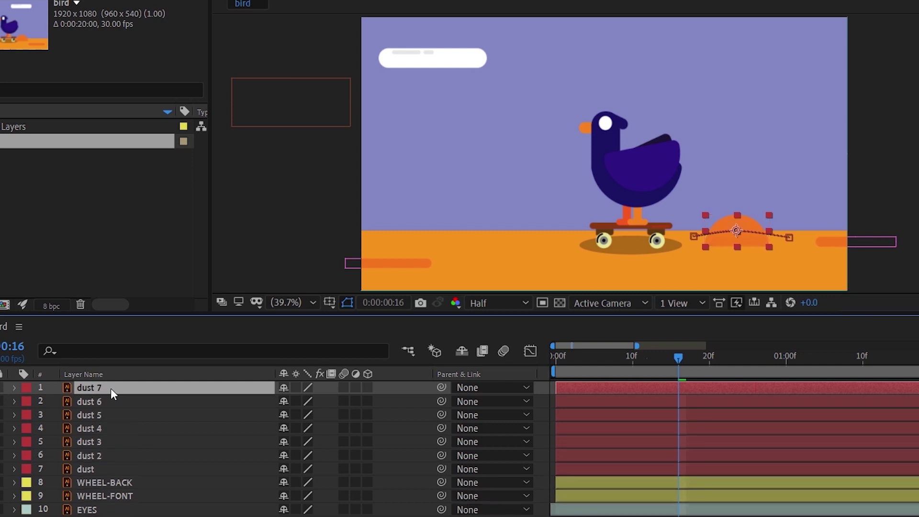
Step: Stagger the first copies by shifting dust 2 to start at frame 10 and dust 3 at frame 20
{"action": "left_click", "coordinate": [587, 436]}
{"action": "left_click", "coordinate": [629, 460]}
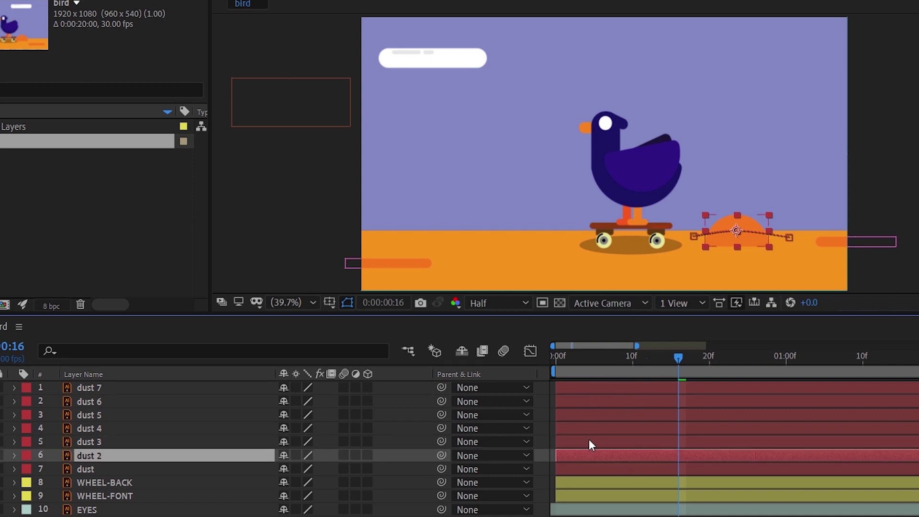
{"action": "left_click", "coordinate": [588, 469]}
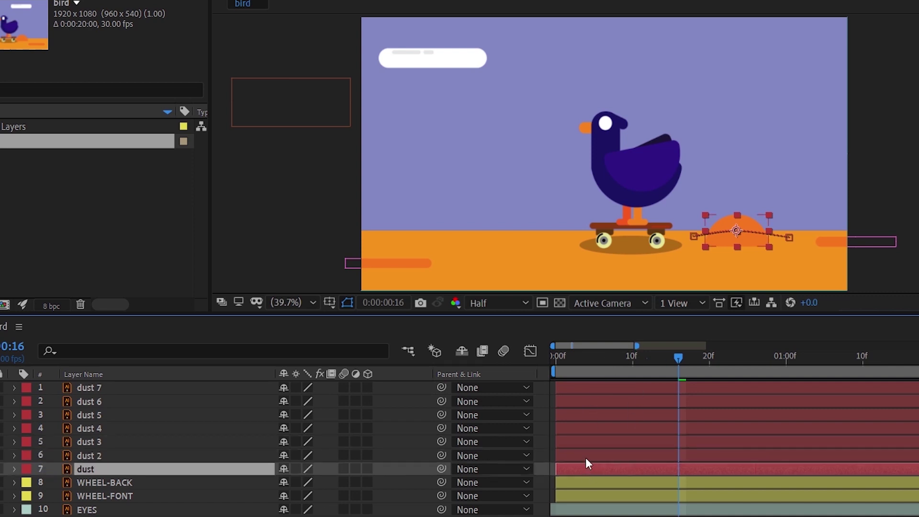
{"action": "left_click", "coordinate": [588, 457]}
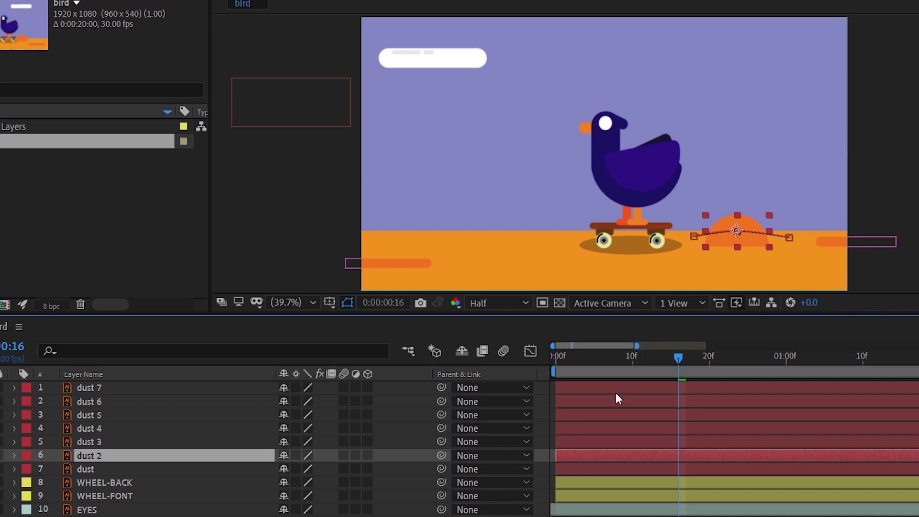
{"action": "left_click_drag", "start_coordinate": [585, 458], "coordinate": [654, 458]}
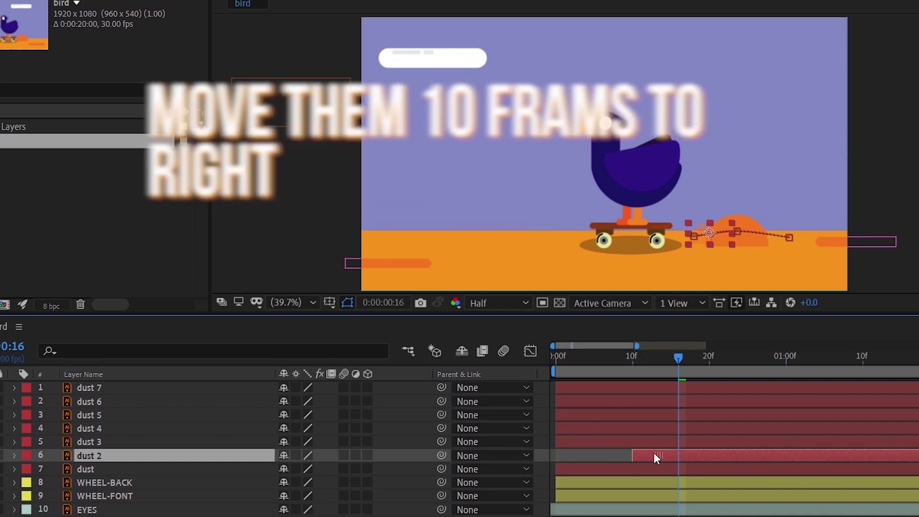
{"action": "left_click_drag", "start_coordinate": [599, 441], "coordinate": [725, 440]}
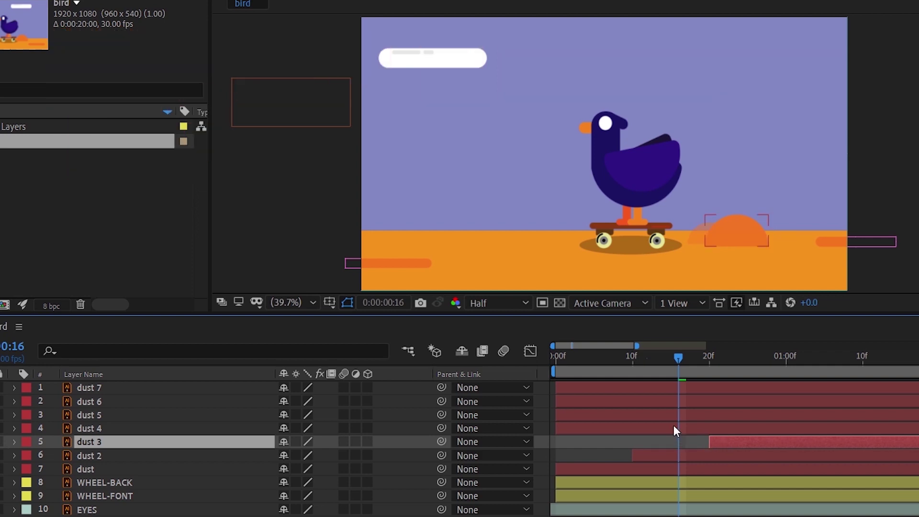
Step: Shift dust 4 to start at 1 second and dust 5 at 1 second 10 frames
{"action": "left_click", "coordinate": [673, 428]}
{"action": "left_click_drag", "start_coordinate": [673, 429], "coordinate": [806, 428]}
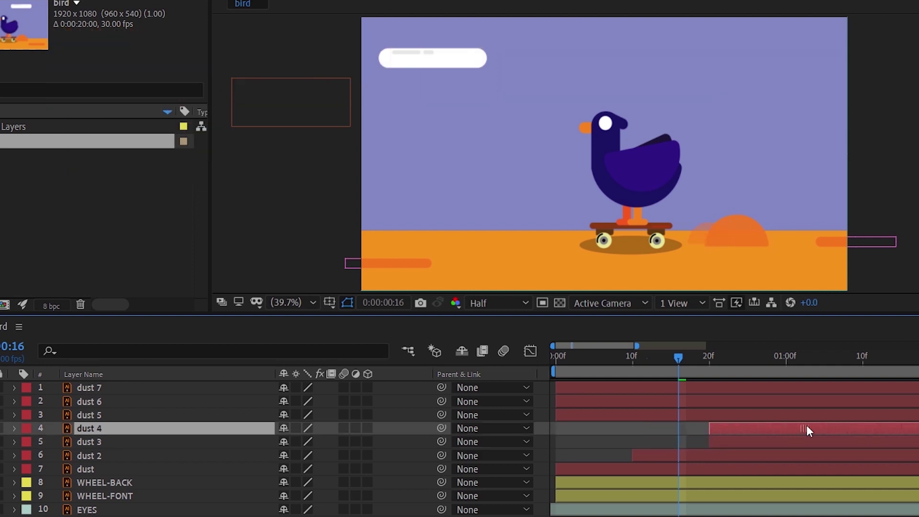
{"action": "left_click_drag", "start_coordinate": [733, 428], "coordinate": [812, 429]}
{"action": "left_click", "coordinate": [730, 415]}
{"action": "left_click_drag", "start_coordinate": [729, 414], "coordinate": [899, 417]}
Step: Shift dust 6 to start at 1 second 20 frames and dust 7 at 2 seconds
{"action": "left_click", "coordinate": [811, 401]}
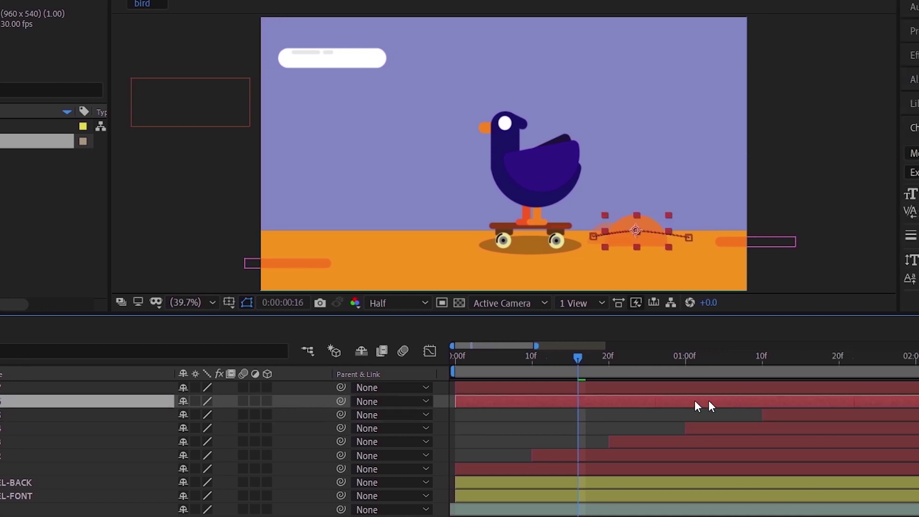
{"action": "left_click_drag", "start_coordinate": [709, 401], "coordinate": [786, 406]}
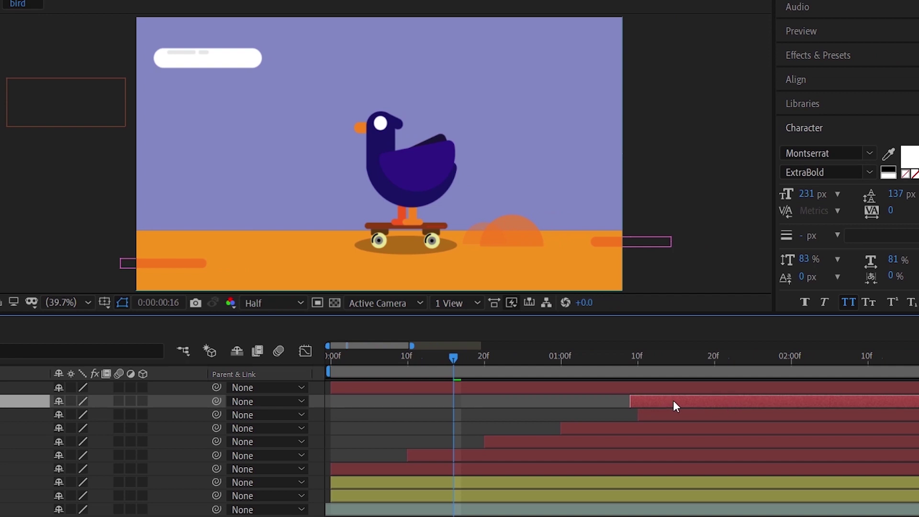
{"action": "left_click_drag", "start_coordinate": [673, 401], "coordinate": [744, 401]}
{"action": "left_click", "coordinate": [663, 388]}
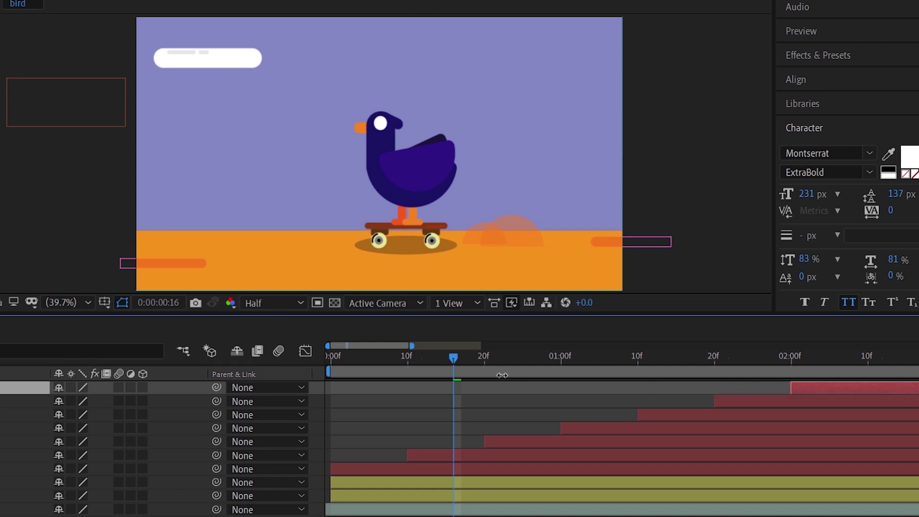
Step: Move all seven dust layers earlier together until dust 7 starts at the first frame, and preview from frame 0
{"action": "left_click", "coordinate": [663, 469], "text": "shift"}
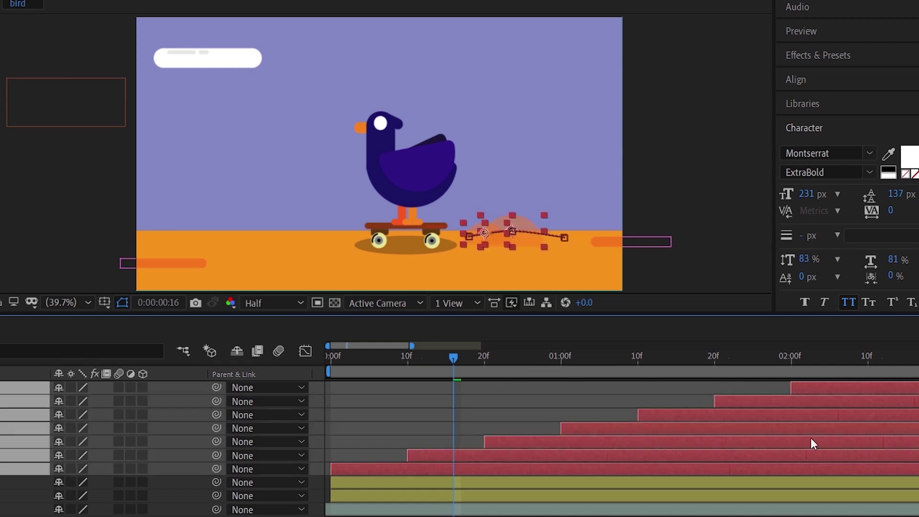
{"action": "left_click_drag", "start_coordinate": [800, 438], "coordinate": [460, 438]}
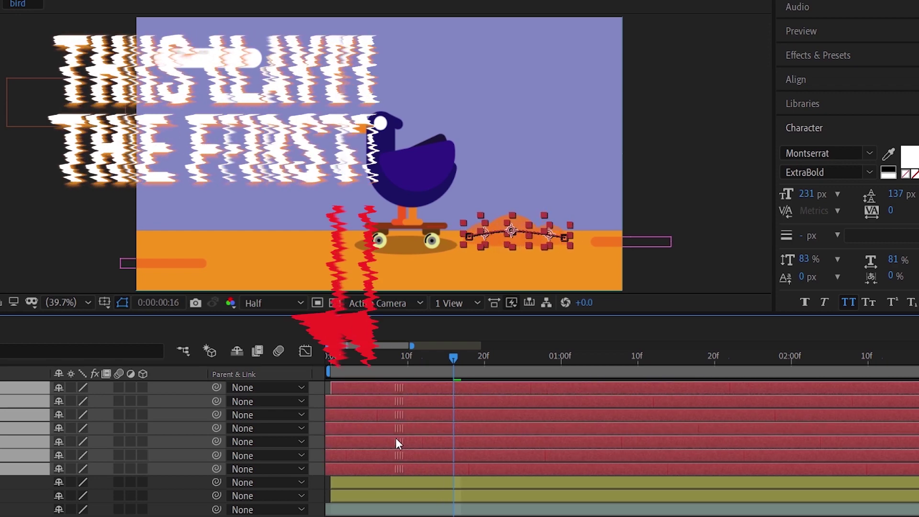
{"action": "left_click_drag", "start_coordinate": [394, 359], "coordinate": [281, 358]}
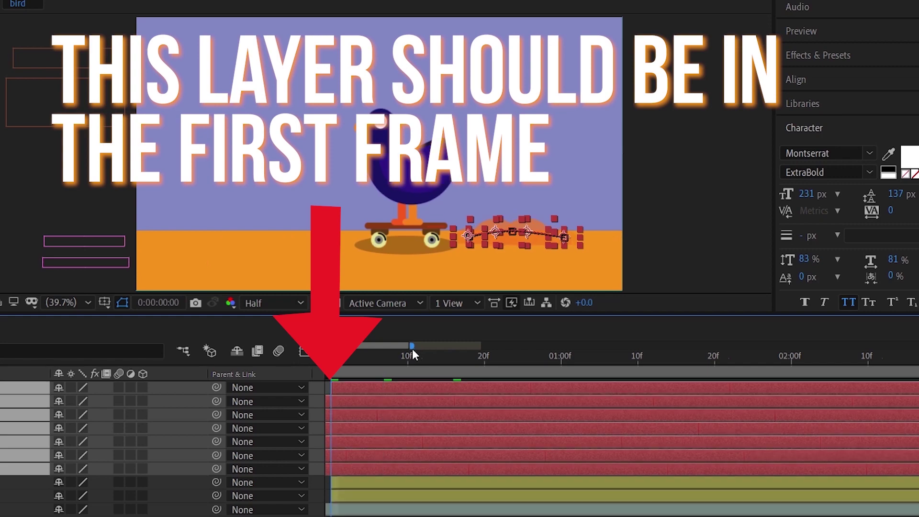
{"action": "left_click_drag", "start_coordinate": [438, 348], "coordinate": [581, 348]}
{"action": "key", "text": "space"}
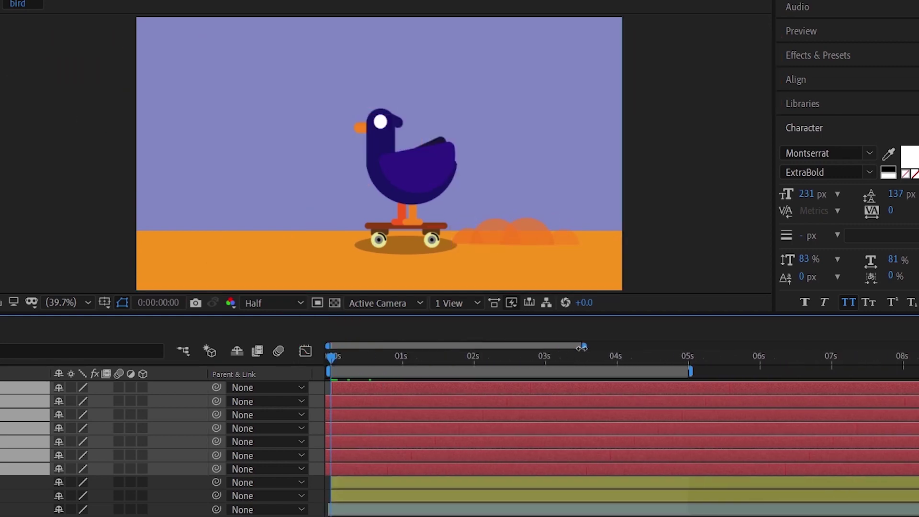